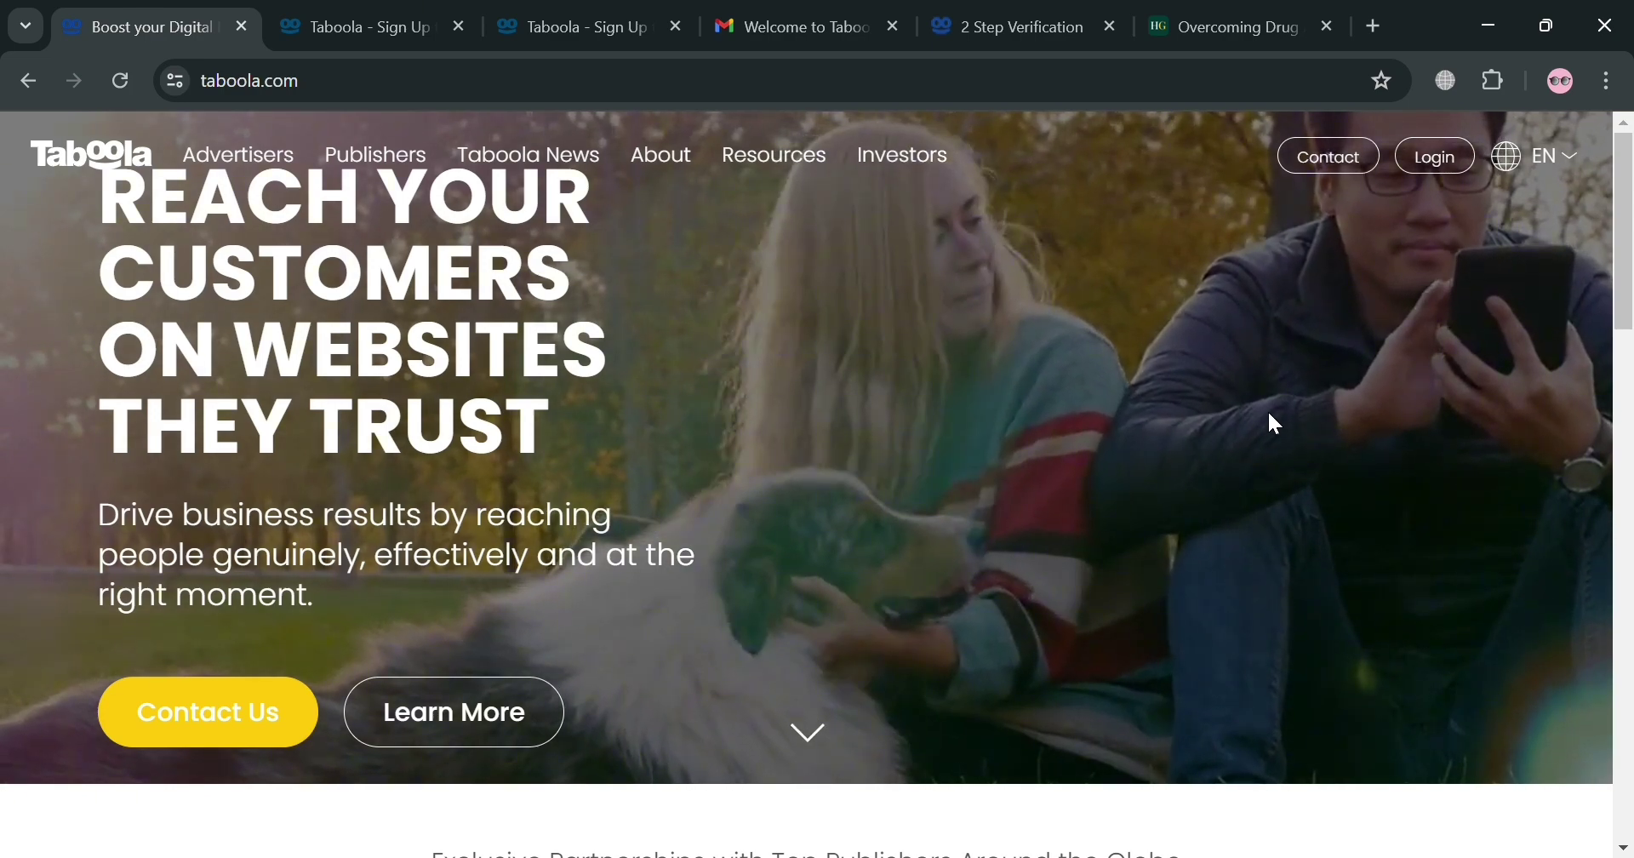
Examine the Taboola homepage, including its publisher partnerships and advertising benefits.
scroll(1212, 405, down, 8)
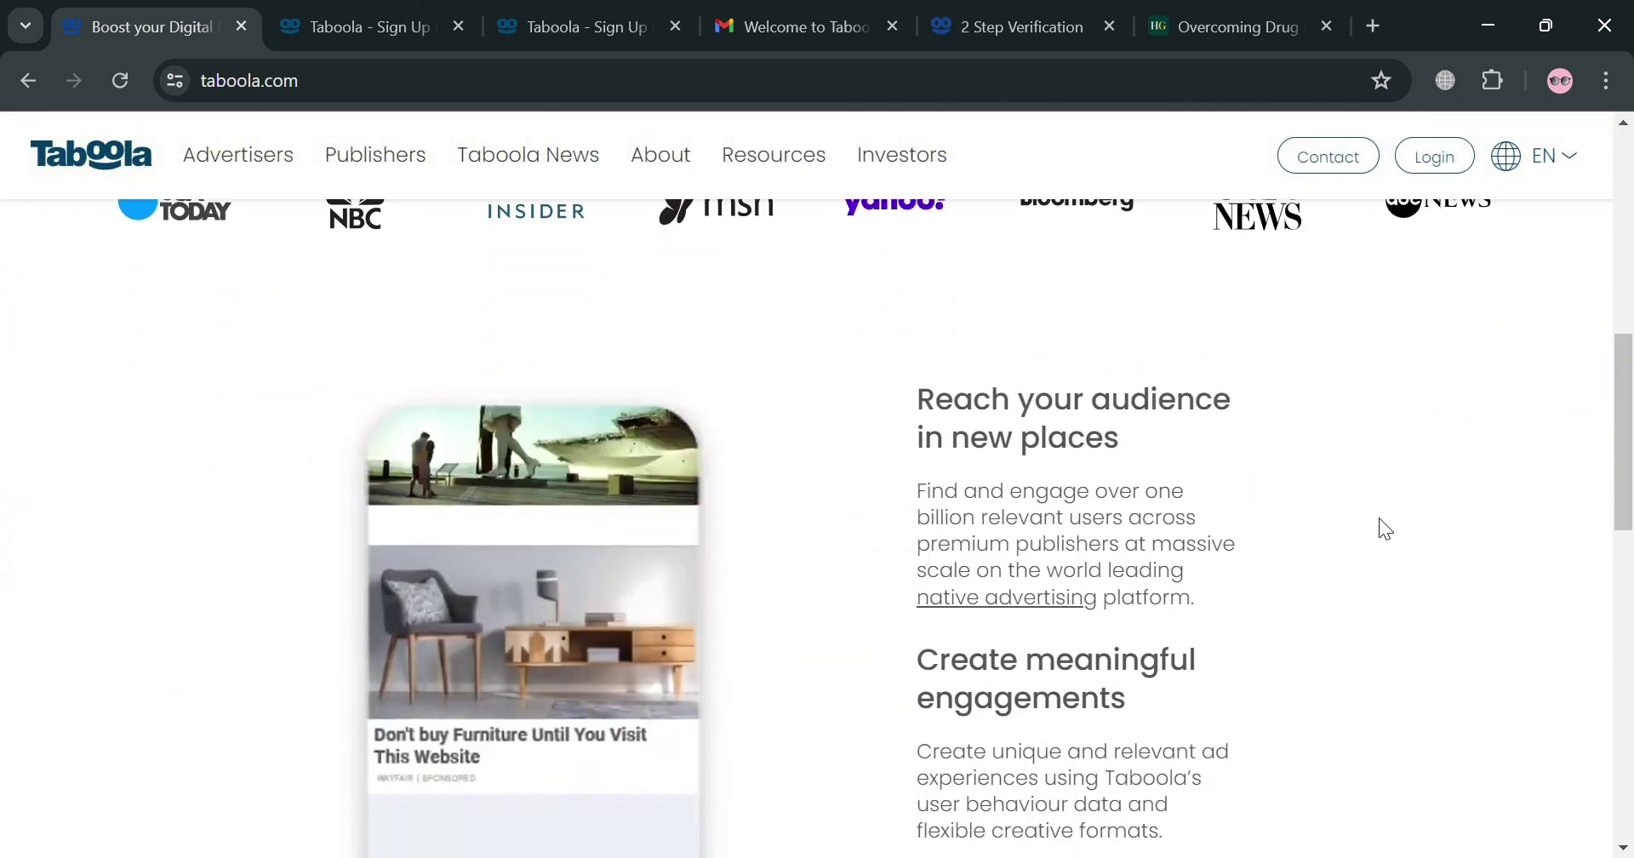
scroll(1361, 522, down, 2)
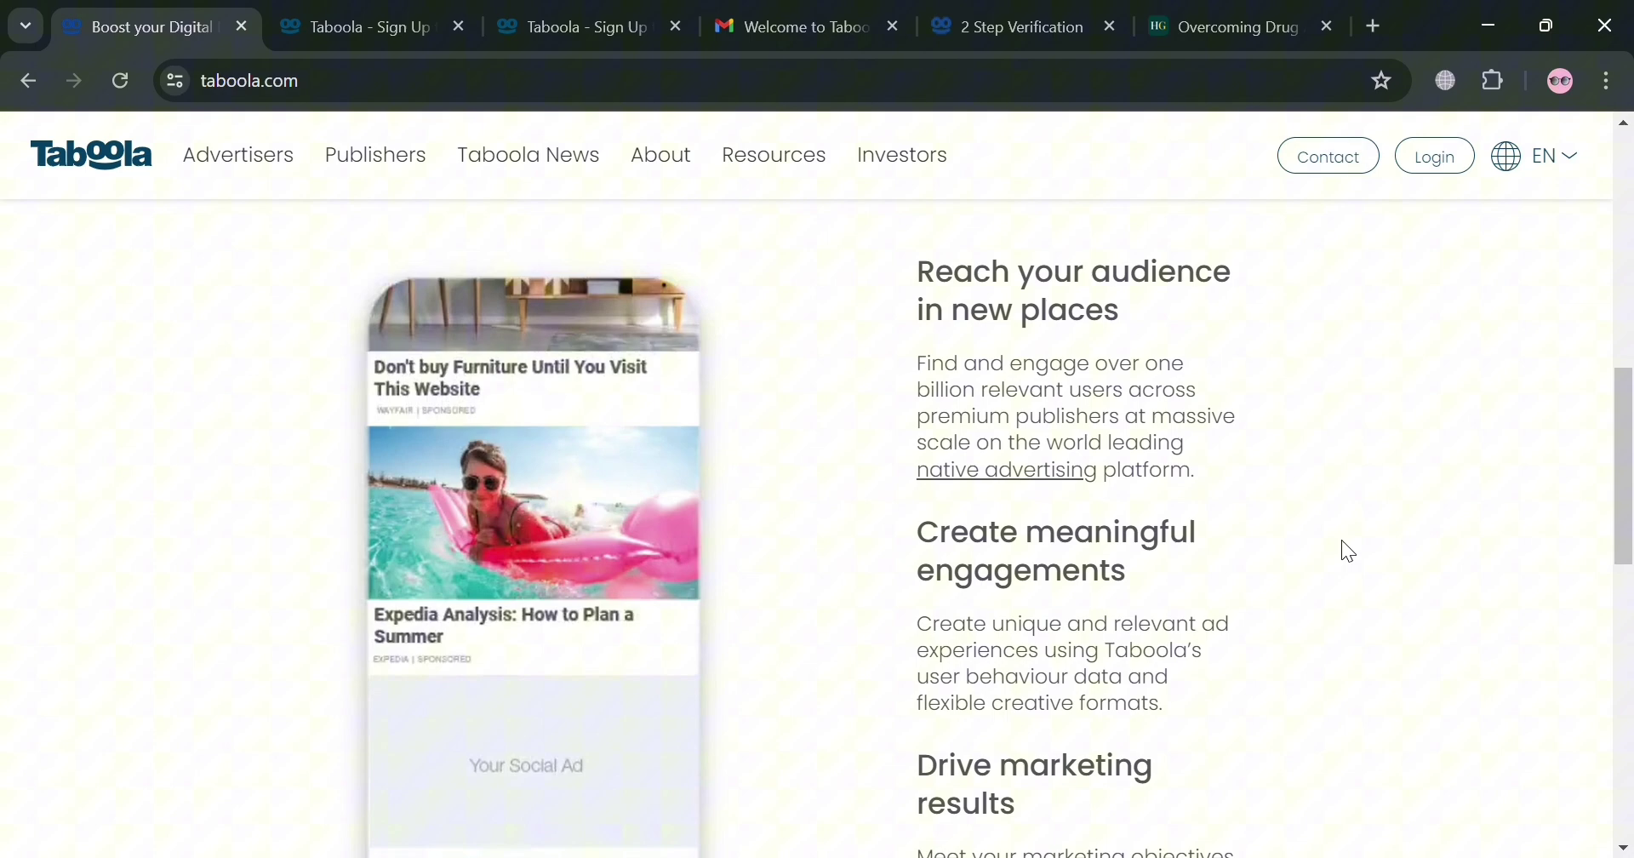
scroll(1342, 541, down, 5)
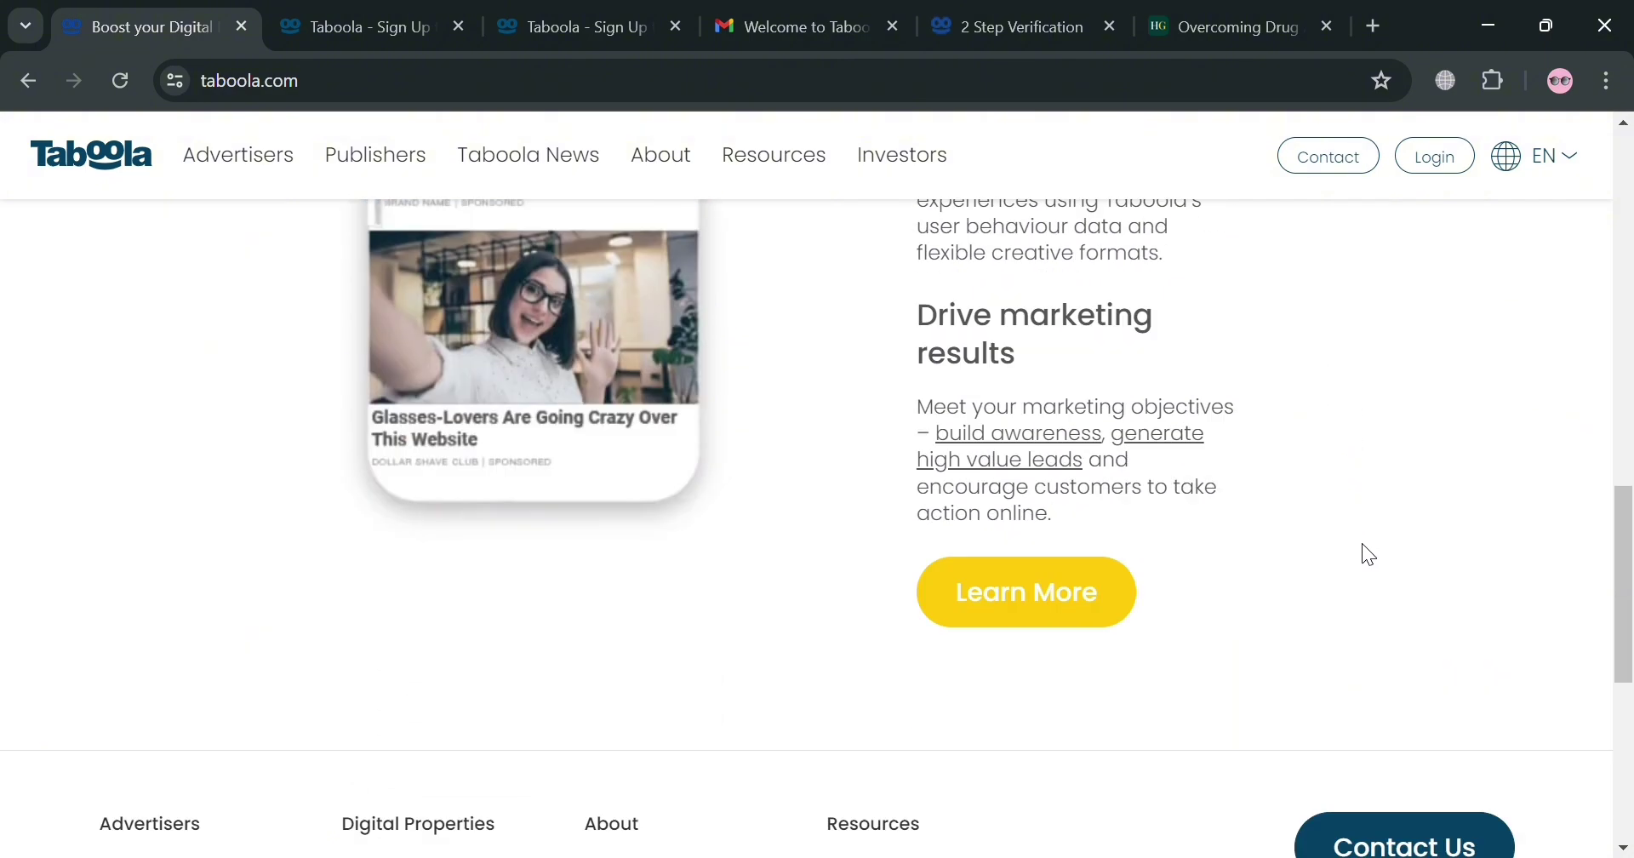
scroll(1368, 554, down, 4)
scroll(1378, 555, up, 12)
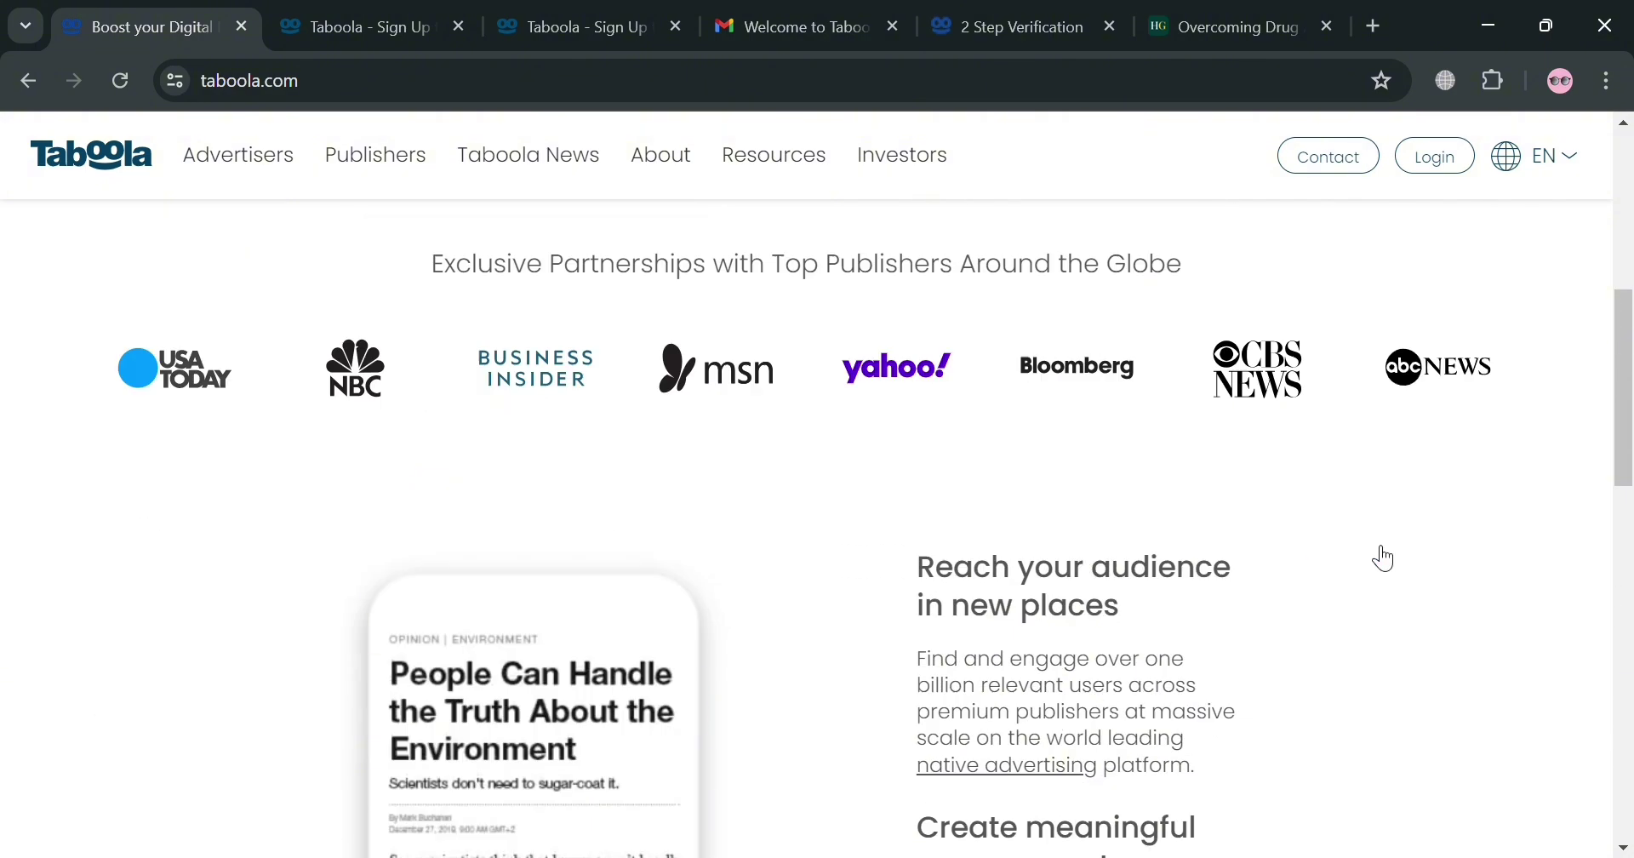
scroll(1375, 551, up, 5)
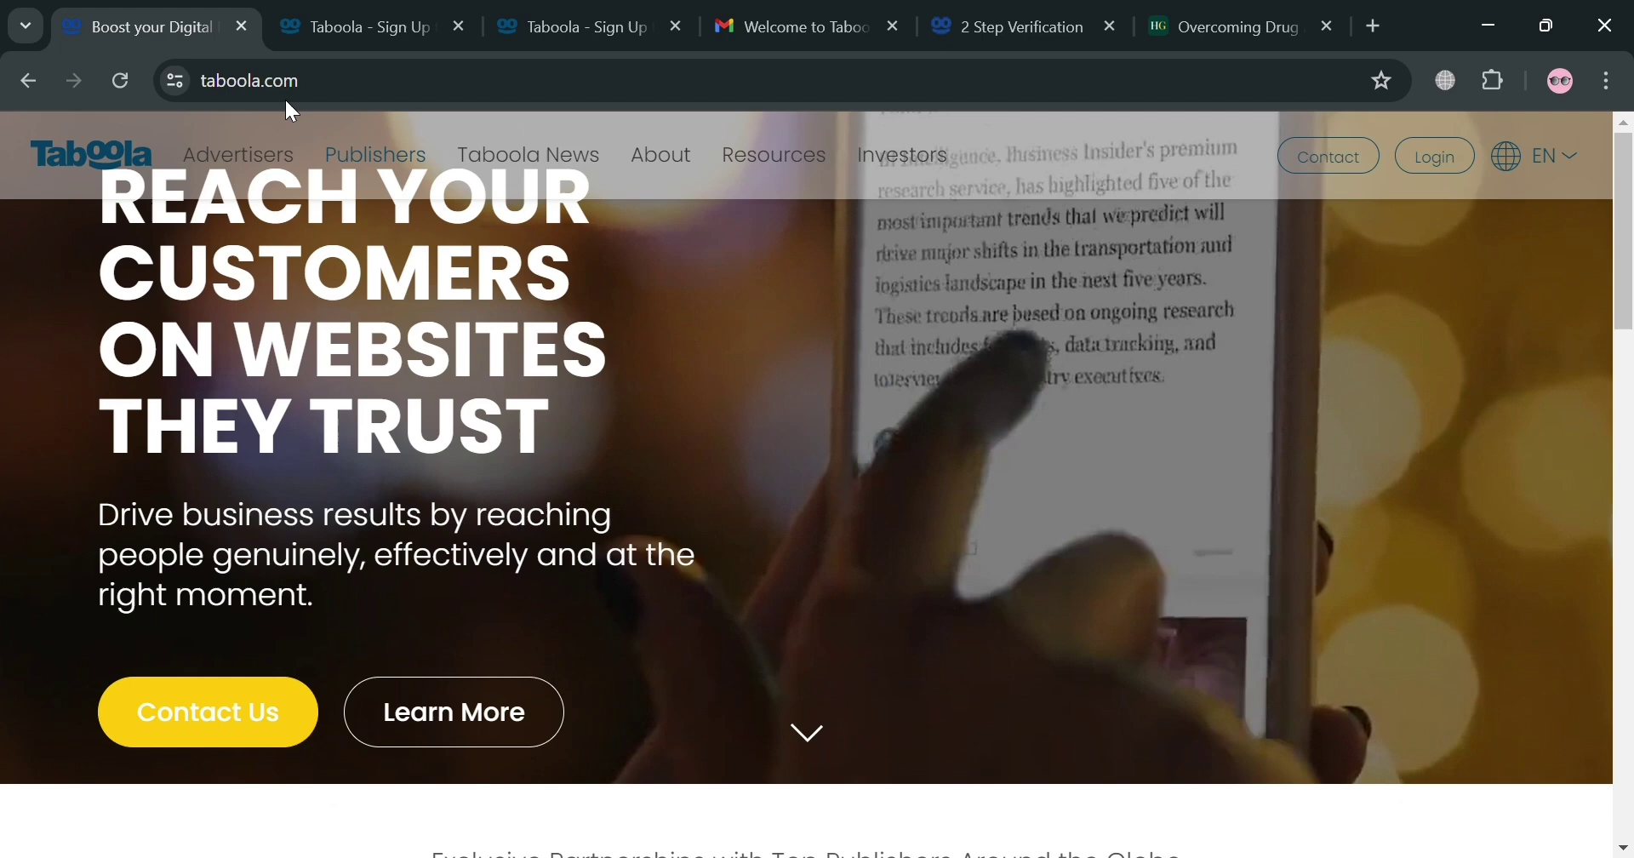
Look through the About and Resources entries in the Taboola site navigation.
mouse_move(296, 177)
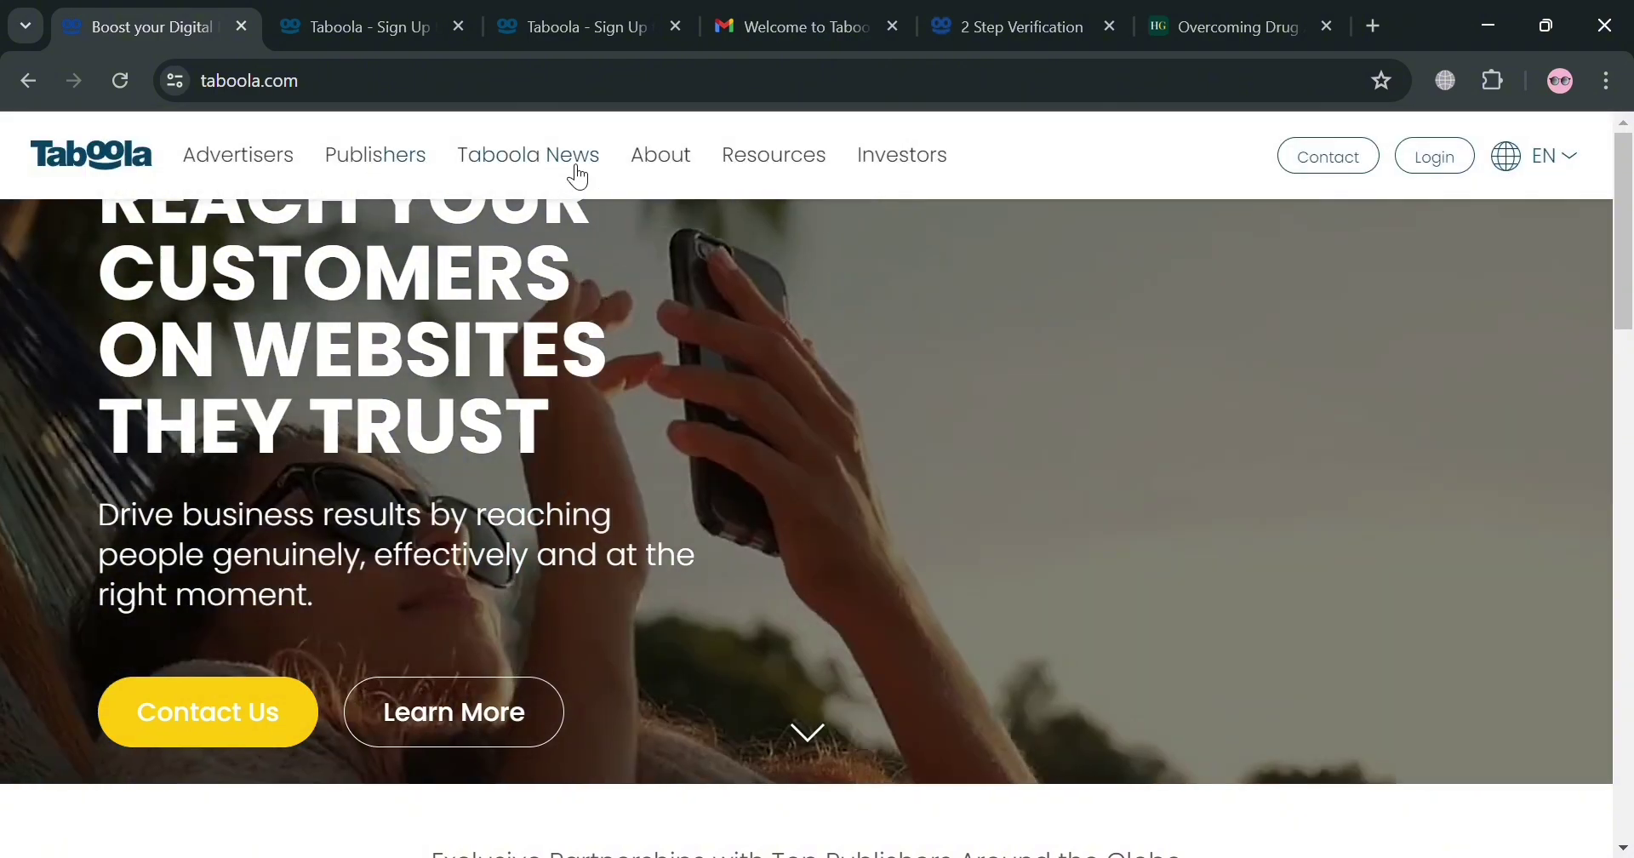
mouse_move(664, 167)
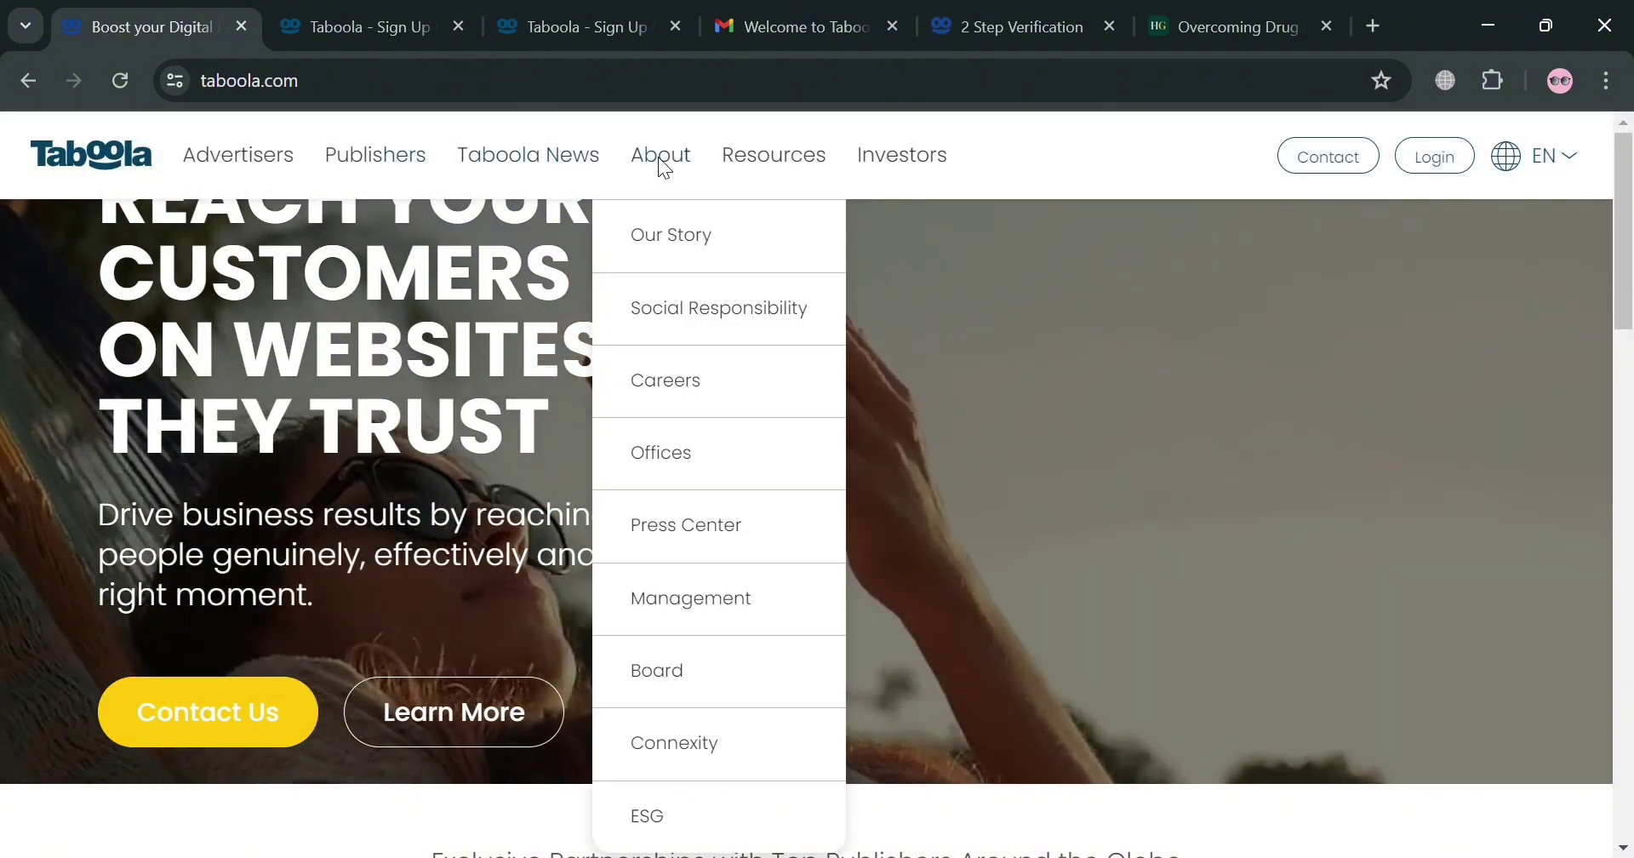
mouse_move(792, 172)
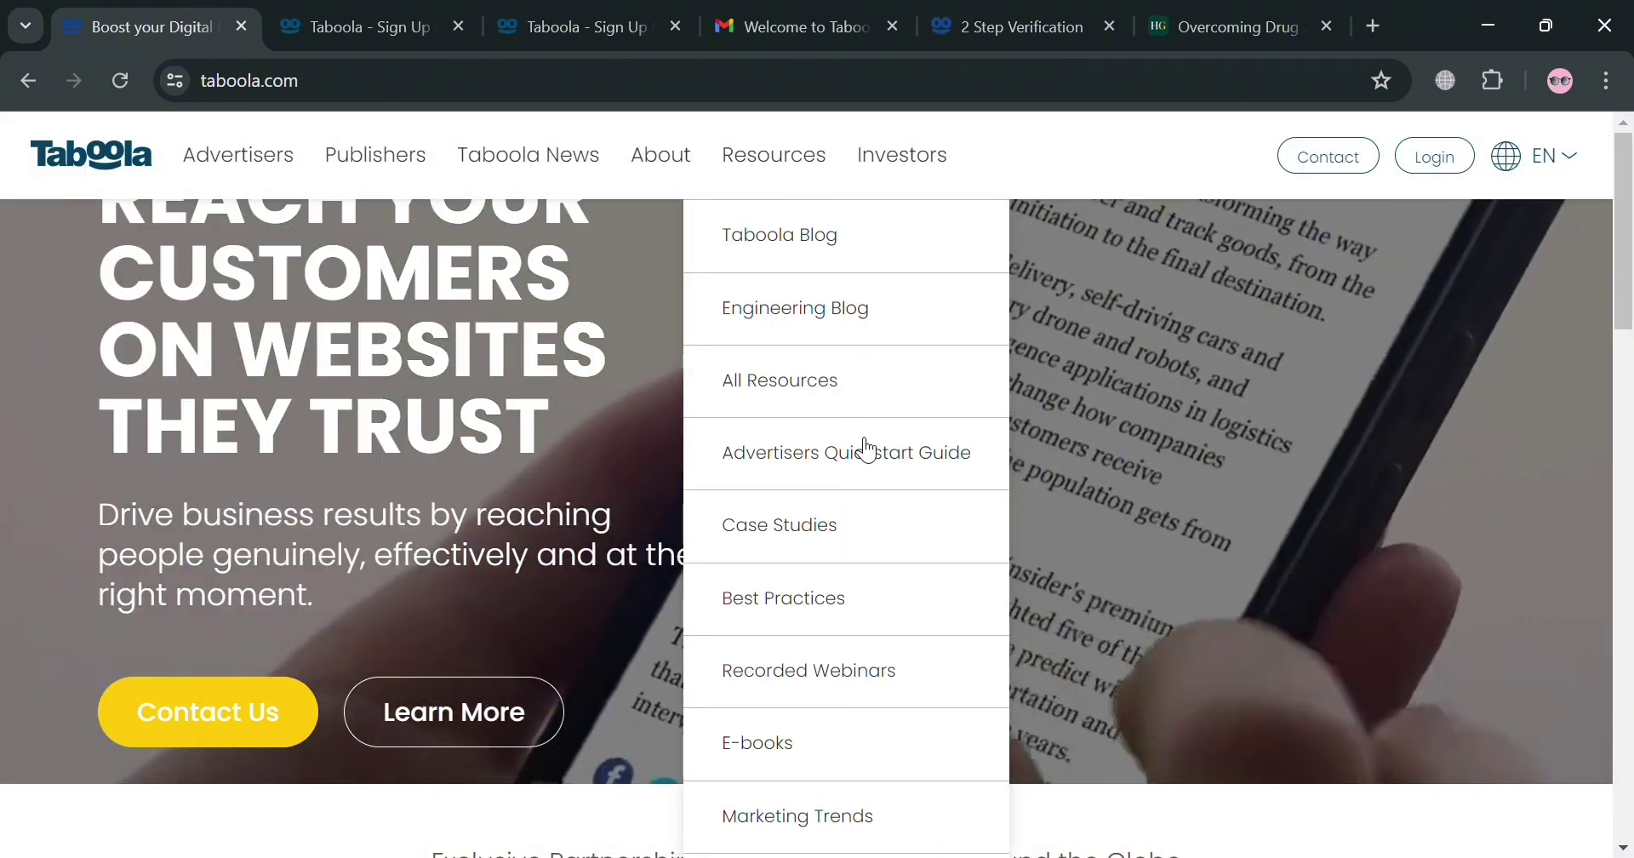
scroll(851, 494, down, 3)
scroll(868, 383, up, 3)
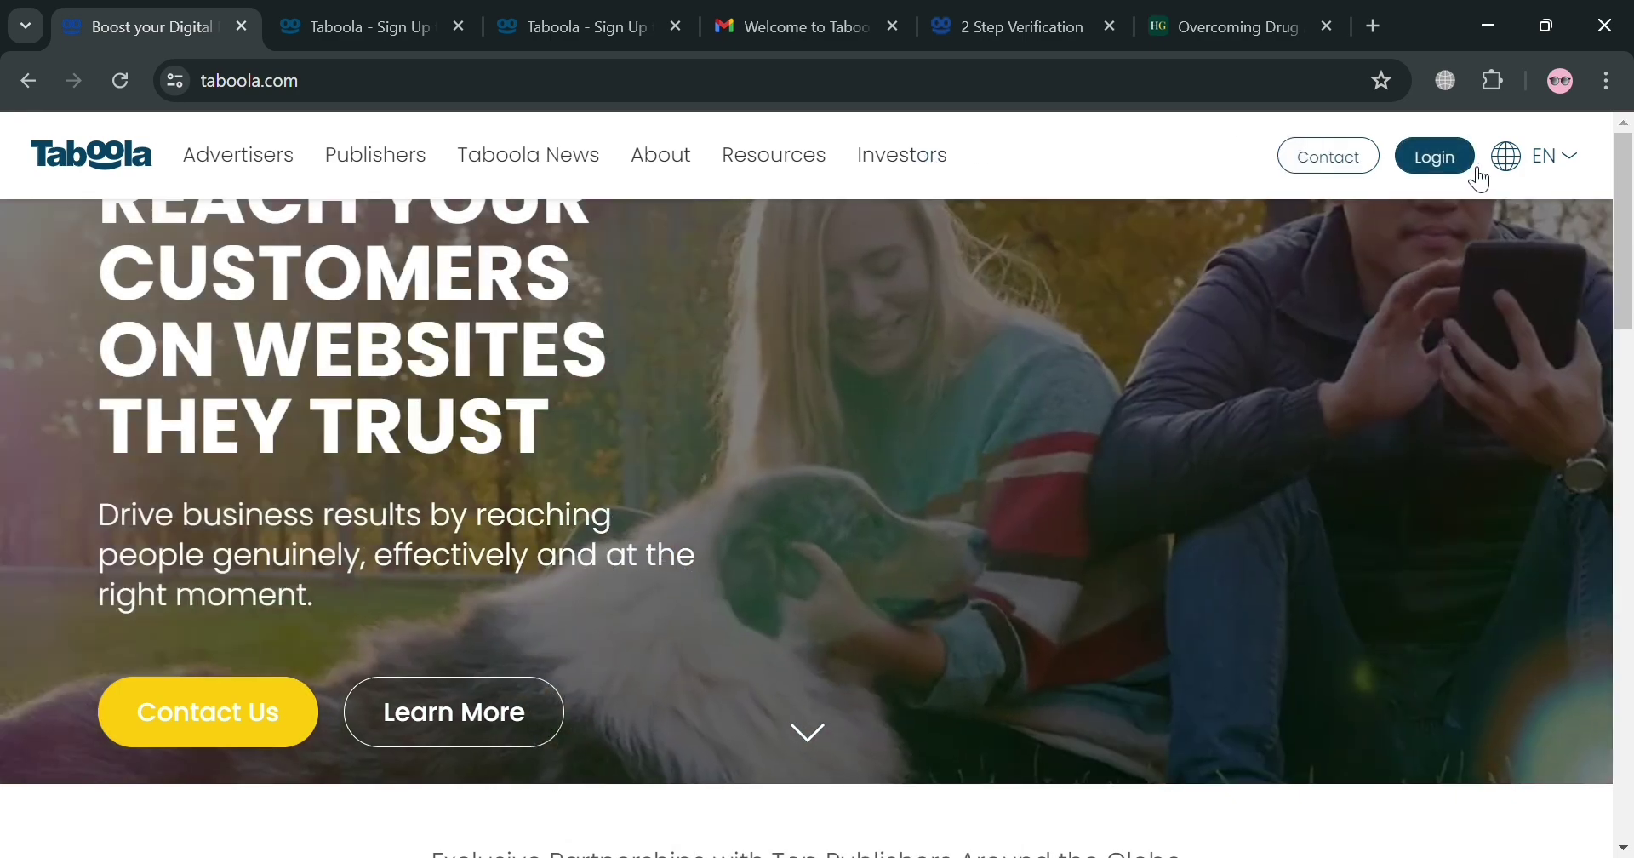
Review the homepage down to its footer links for advertisers, digital properties, company information and resources.
scroll(1310, 430, down, 8)
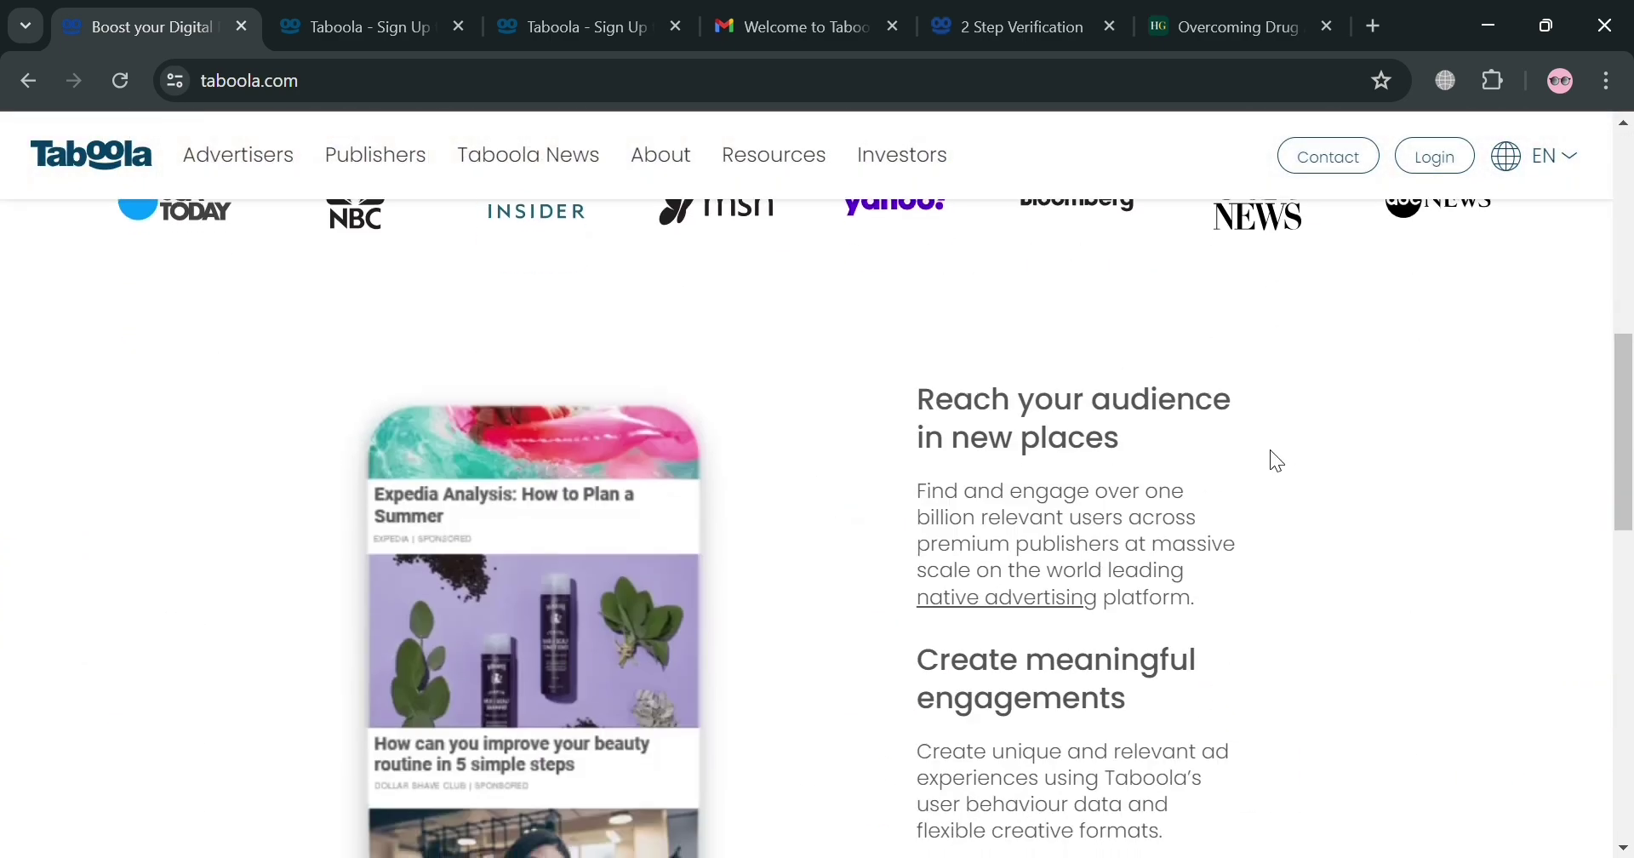
scroll(1209, 477, down, 15)
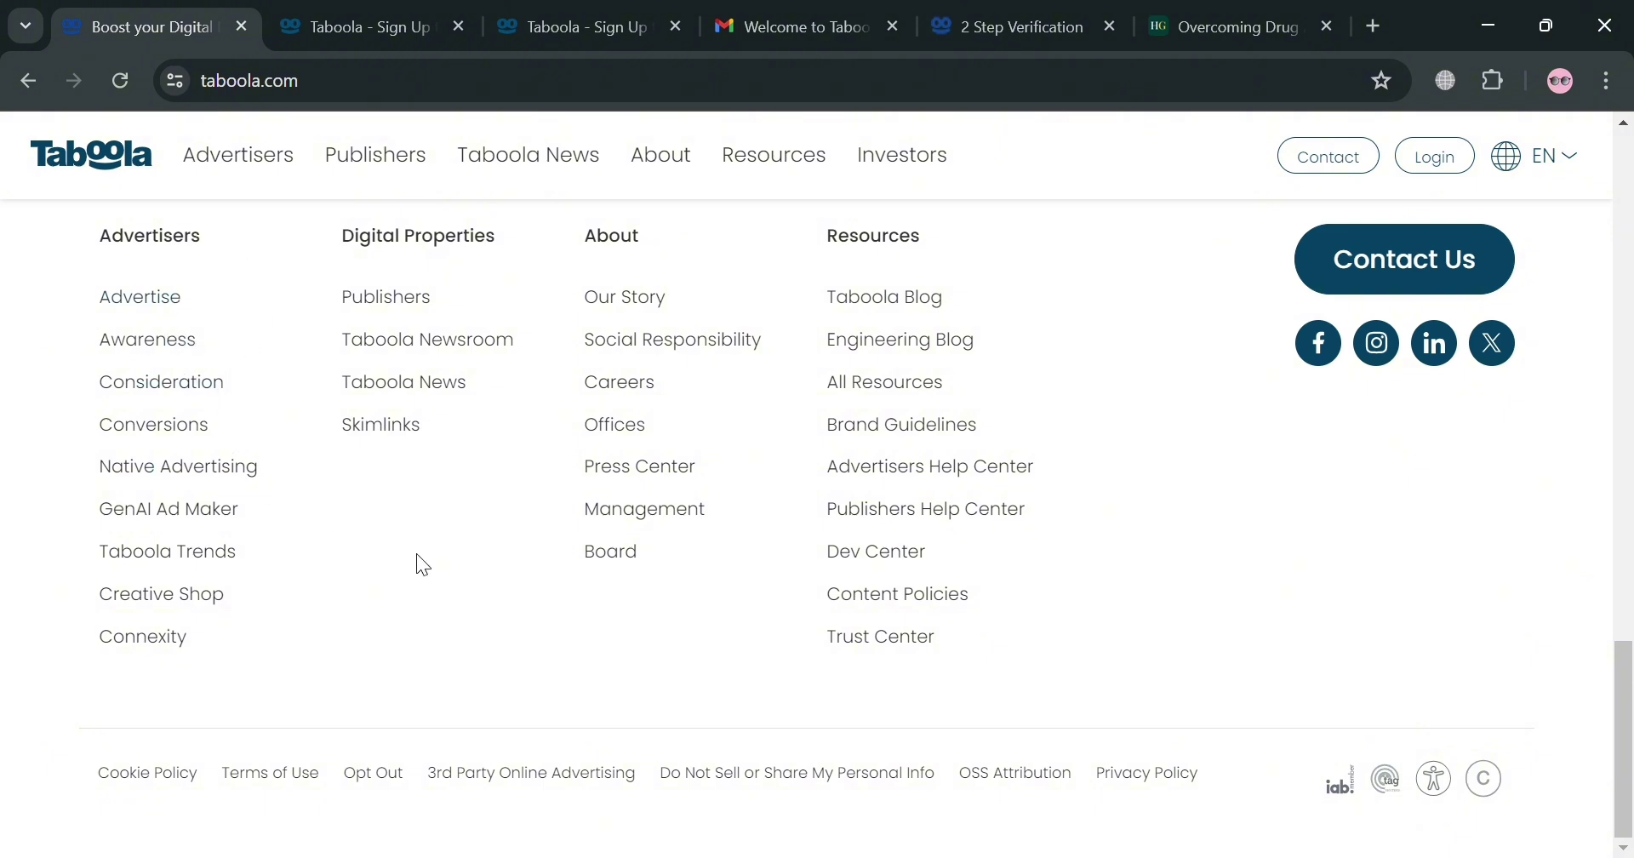
scroll(416, 558, up, 2)
scroll(732, 651, up, 4)
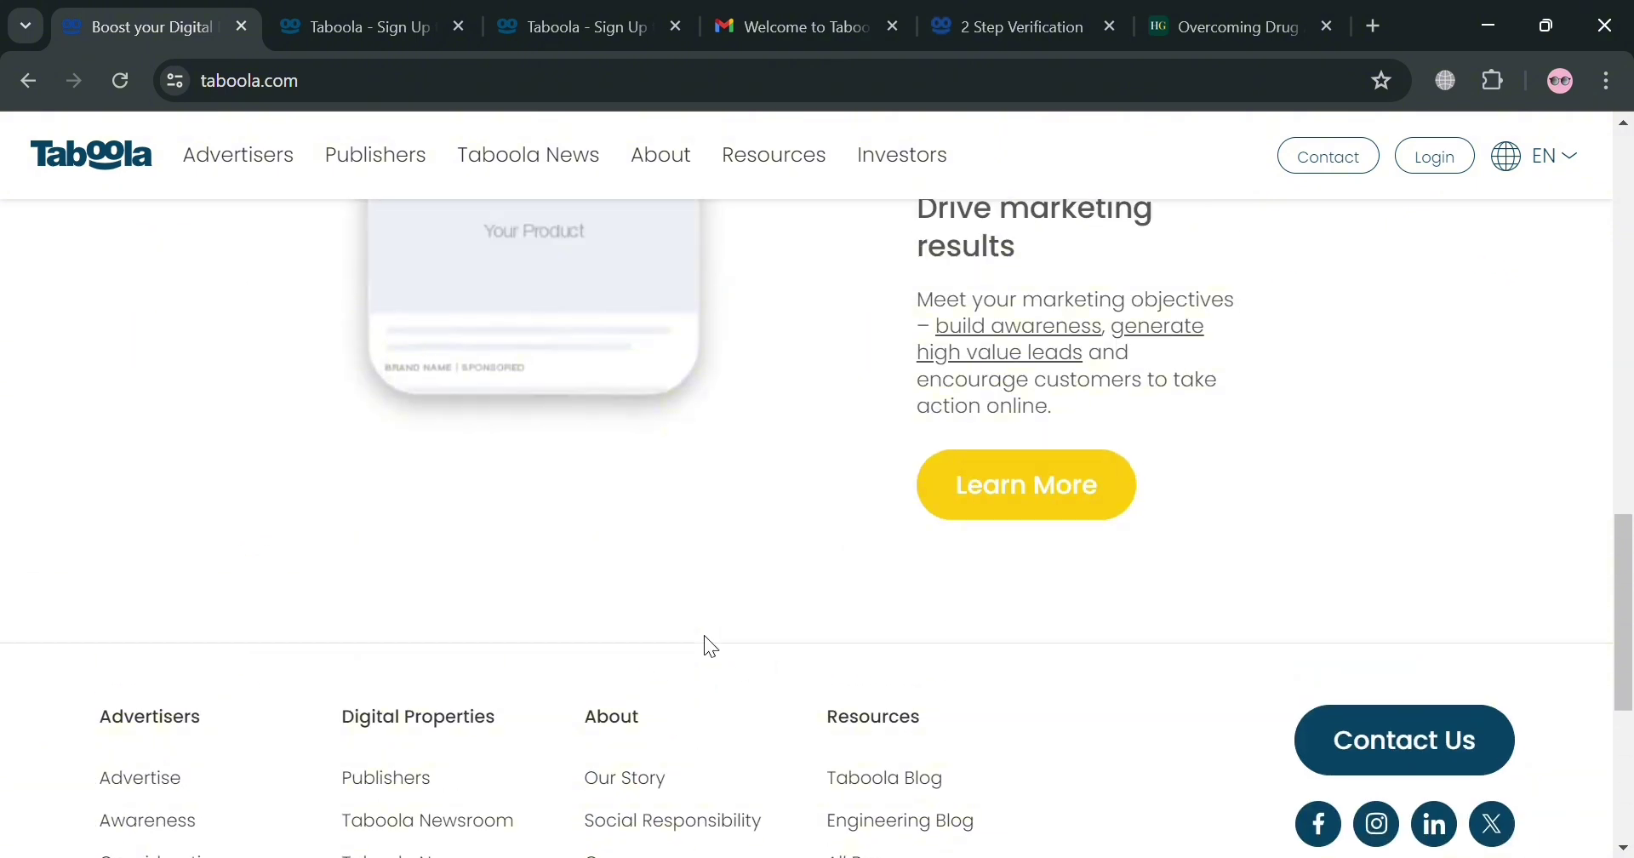
scroll(714, 625, up, 10)
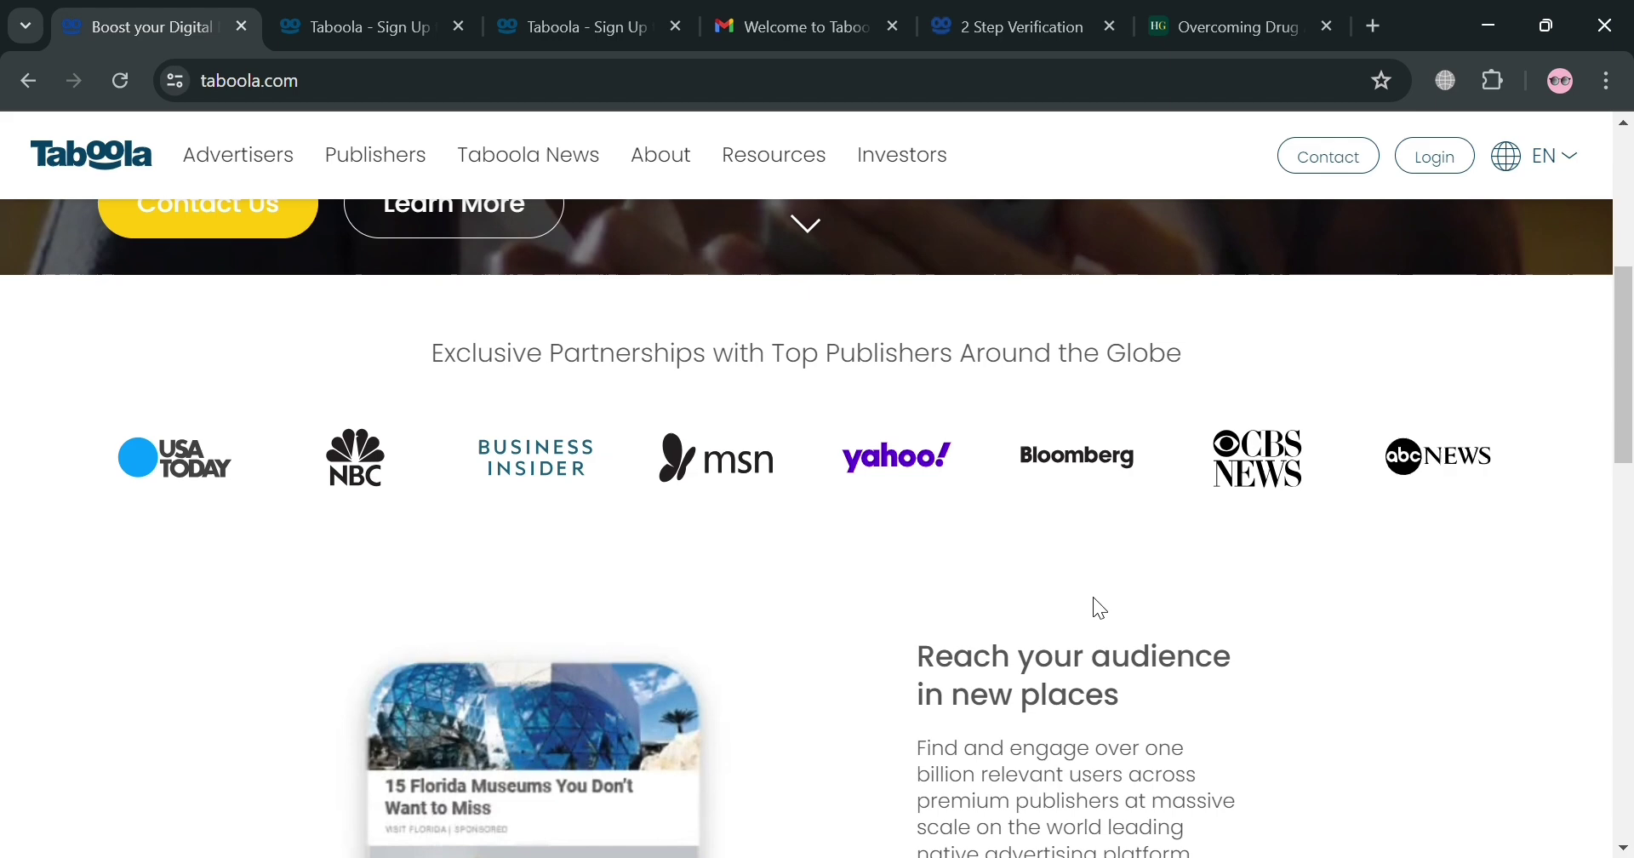
scroll(1100, 607, up, 6)
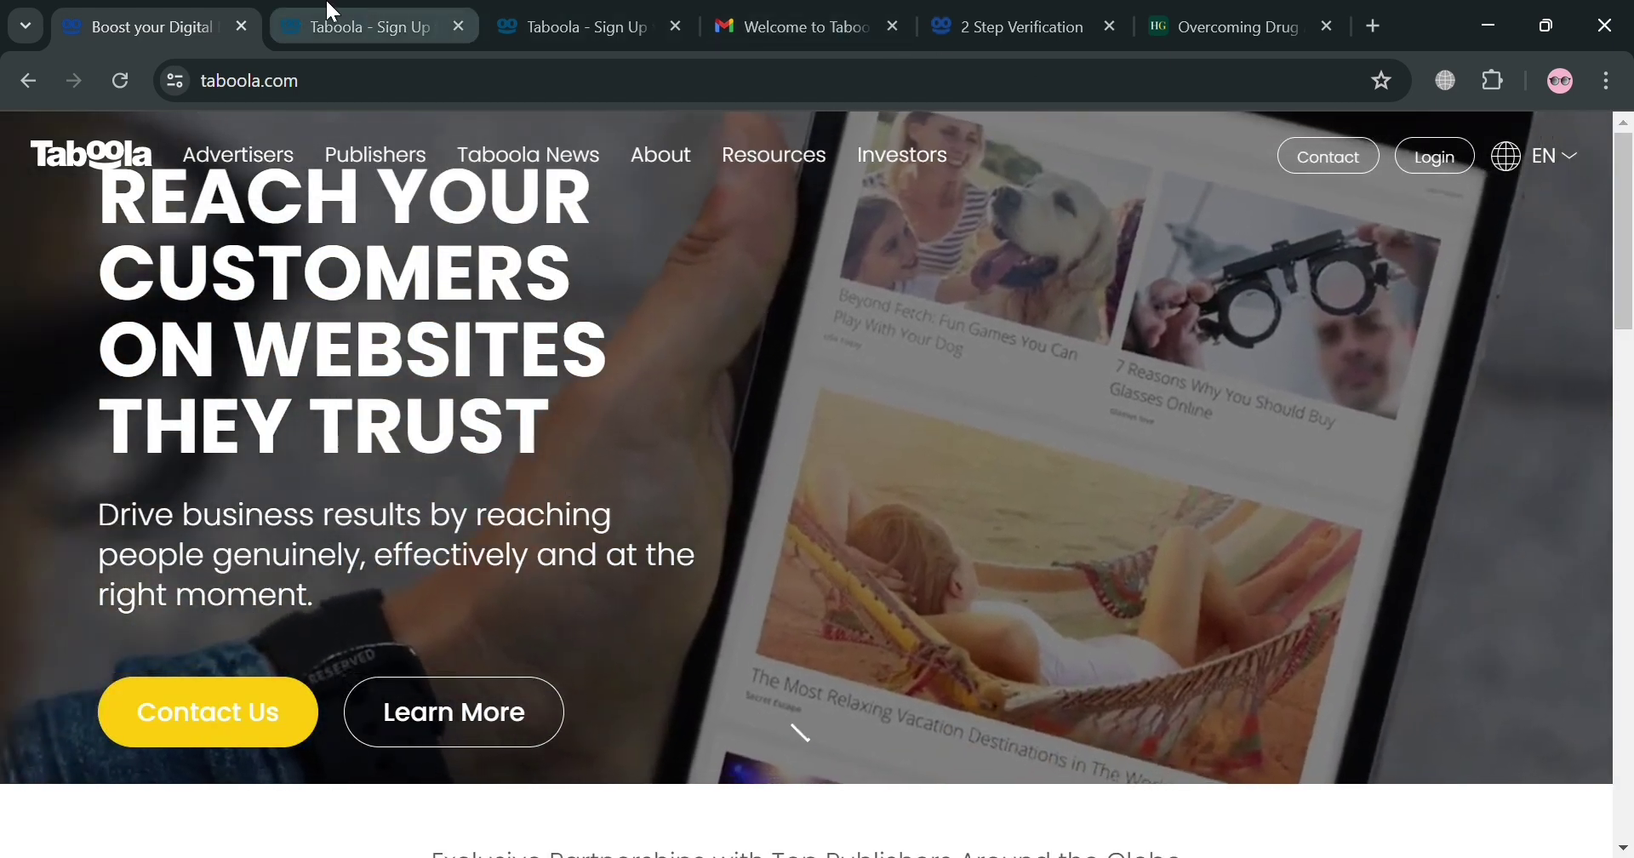
Switch to the Taboola sign-up page and review the account fields, from work email to the website entry.
click(334, 11)
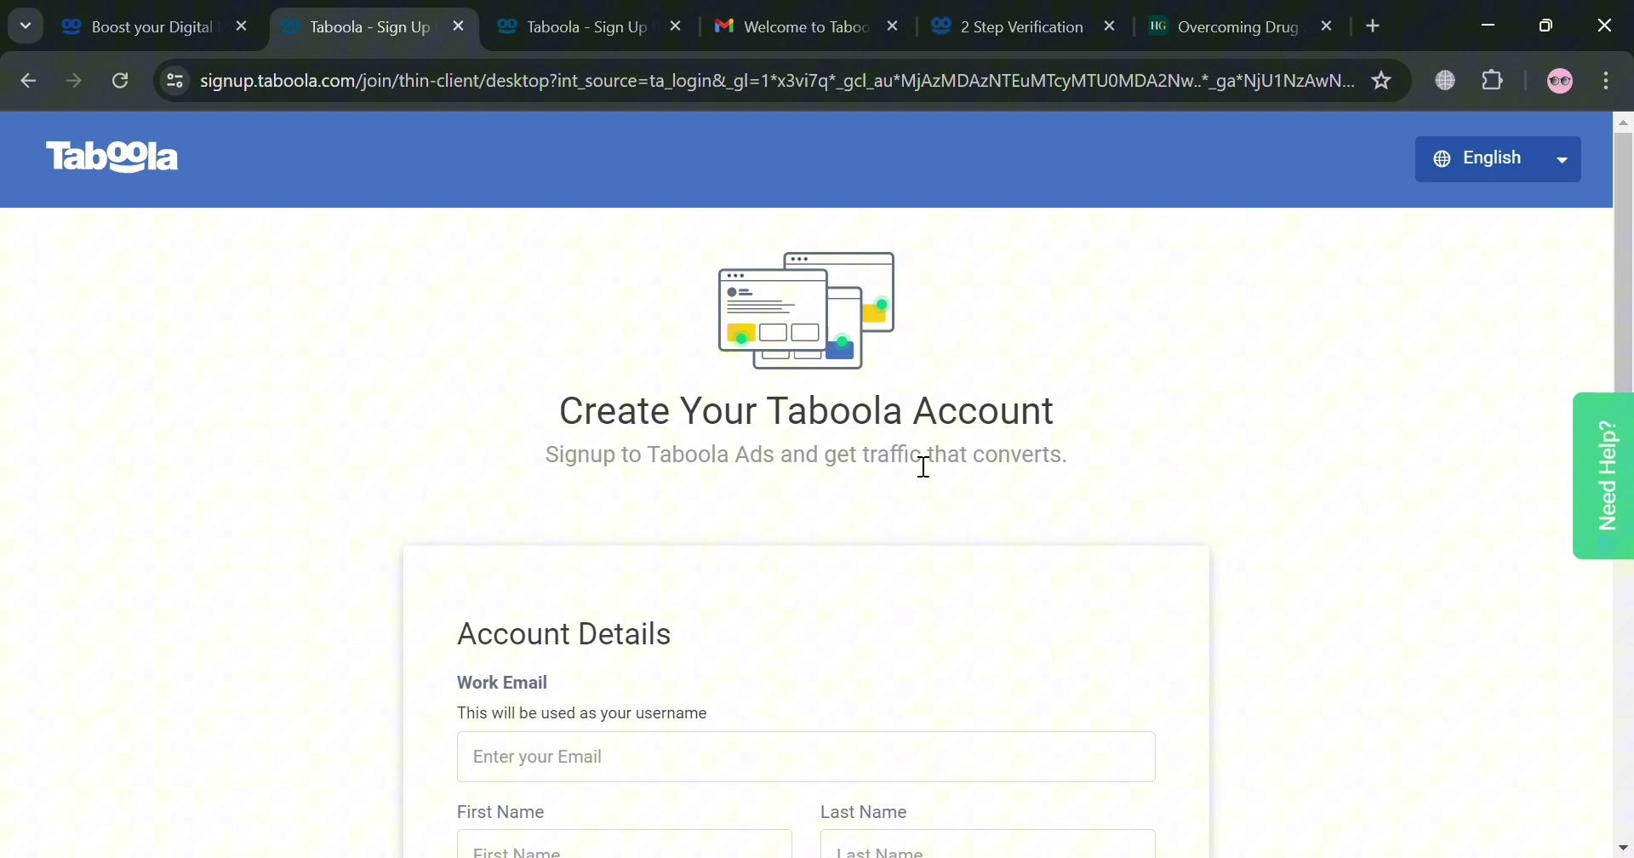
scroll(868, 461, down, 3)
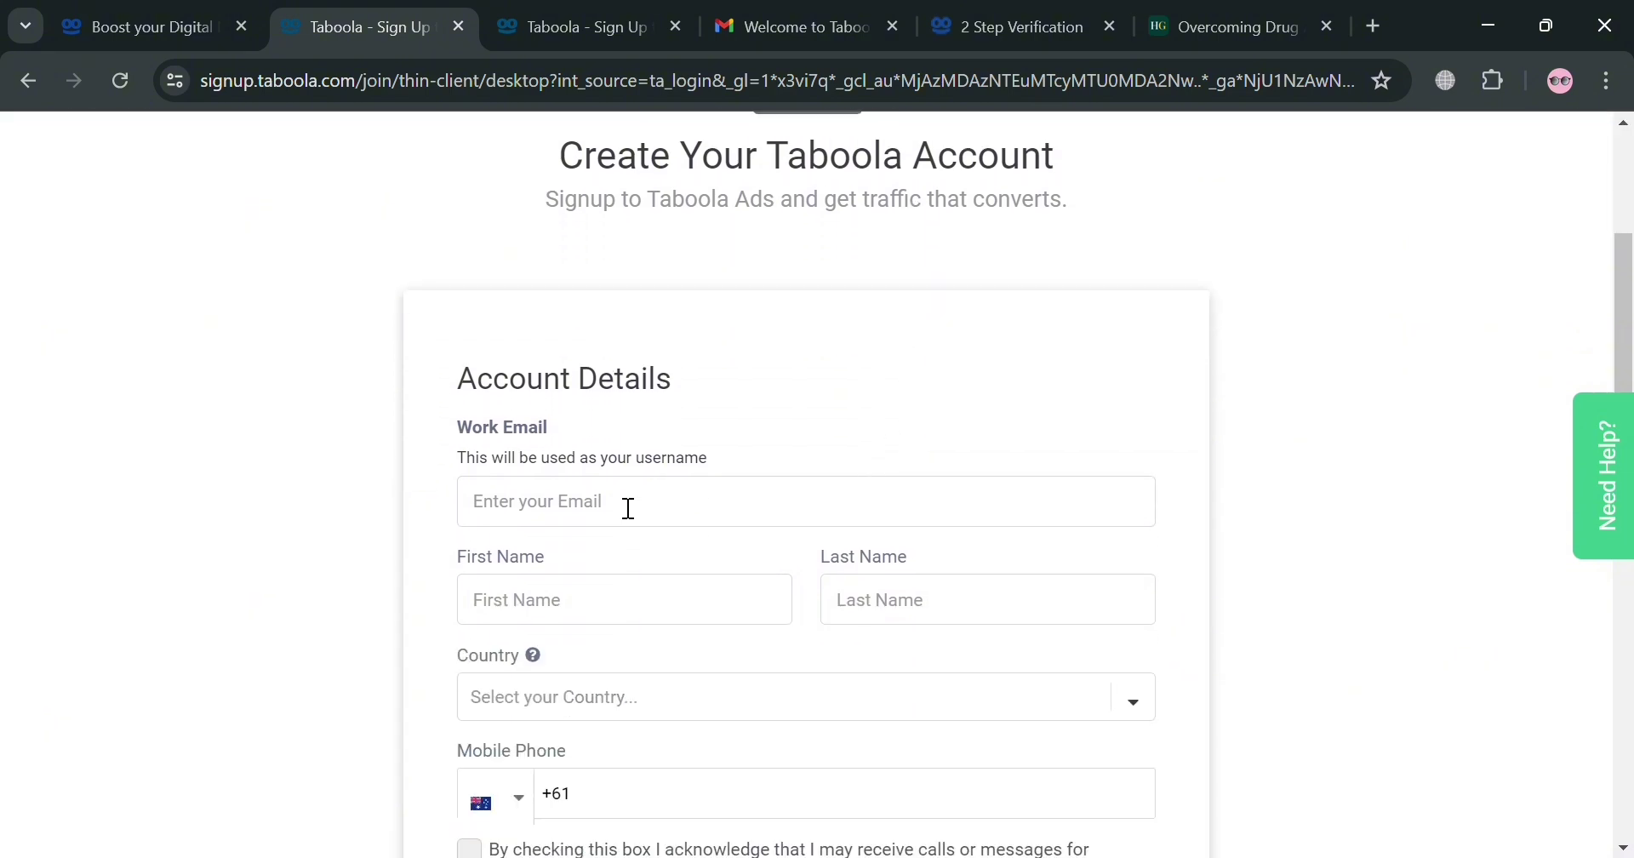
scroll(656, 502, down, 2)
scroll(683, 498, down, 1)
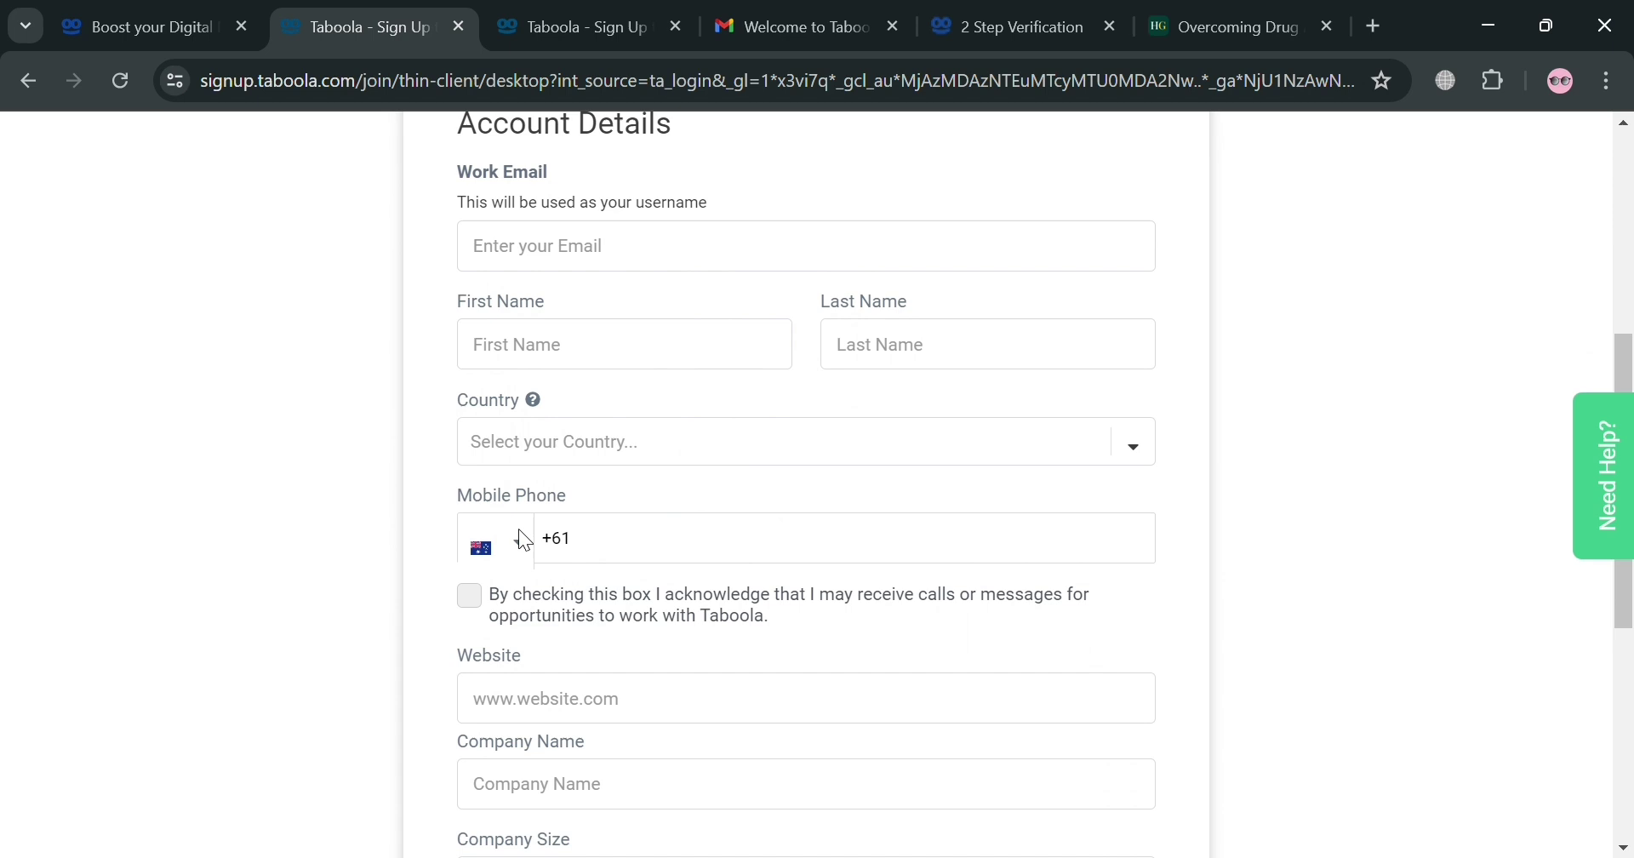
scroll(521, 528, down, 1)
scroll(483, 471, down, 1)
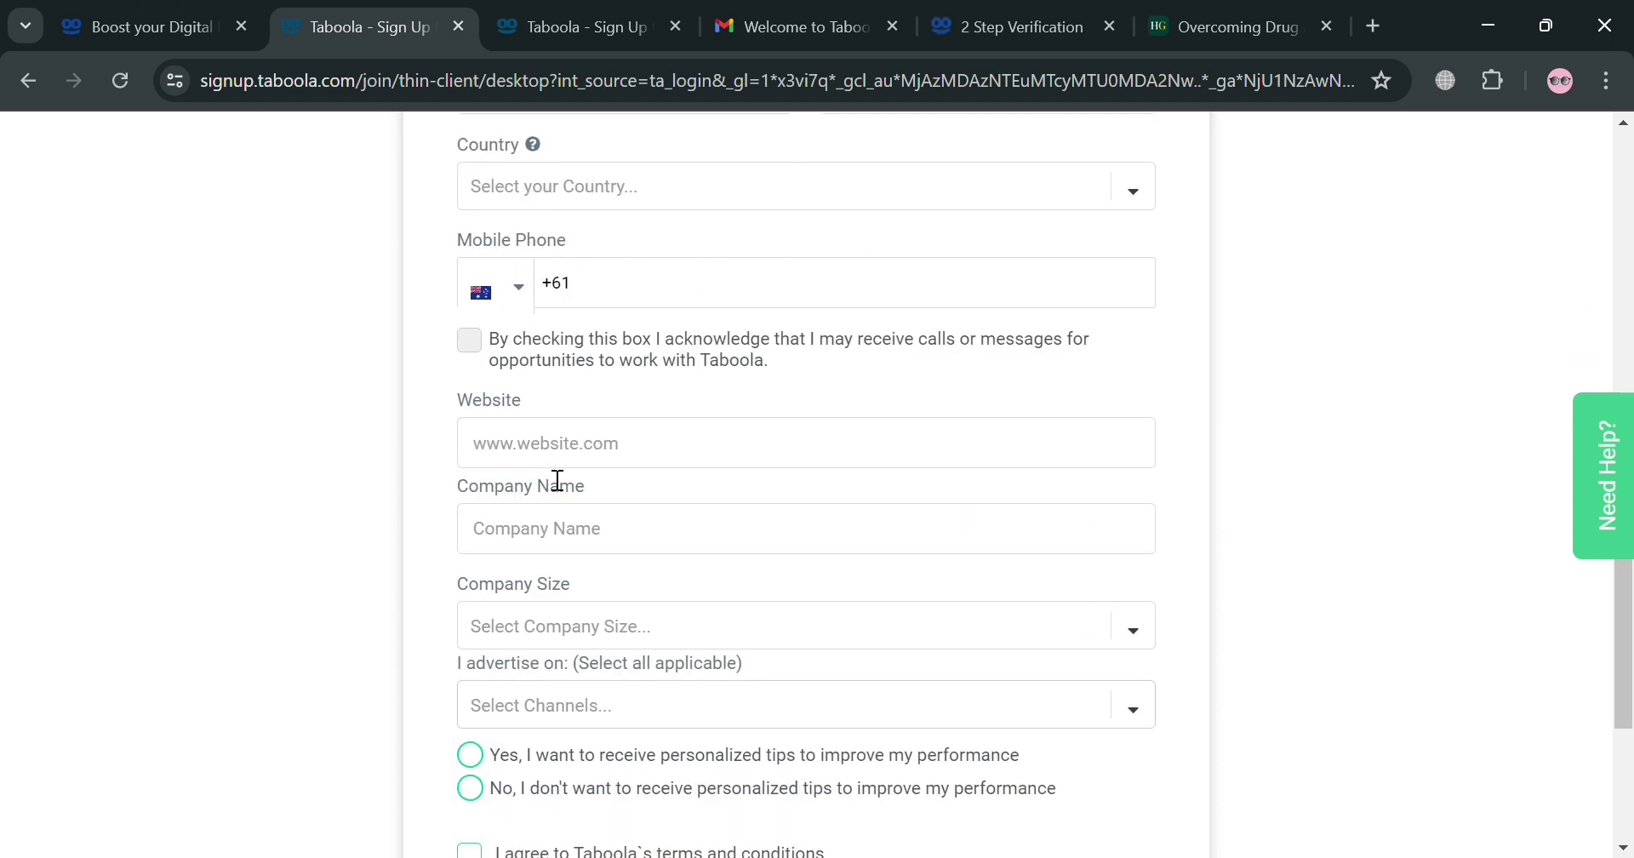
click(741, 460)
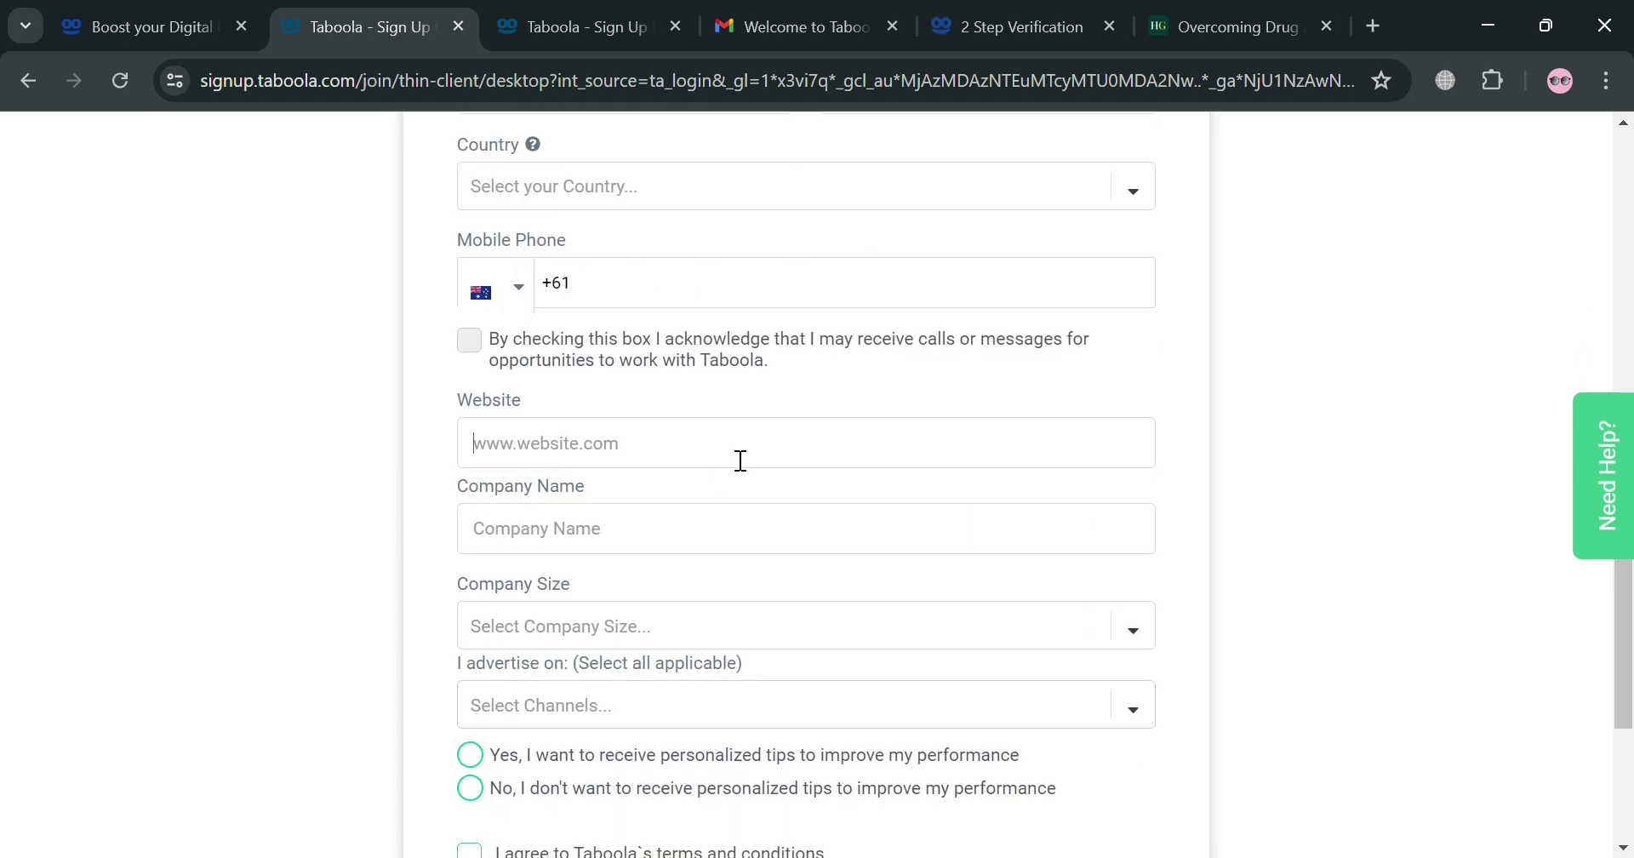
click(1031, 479)
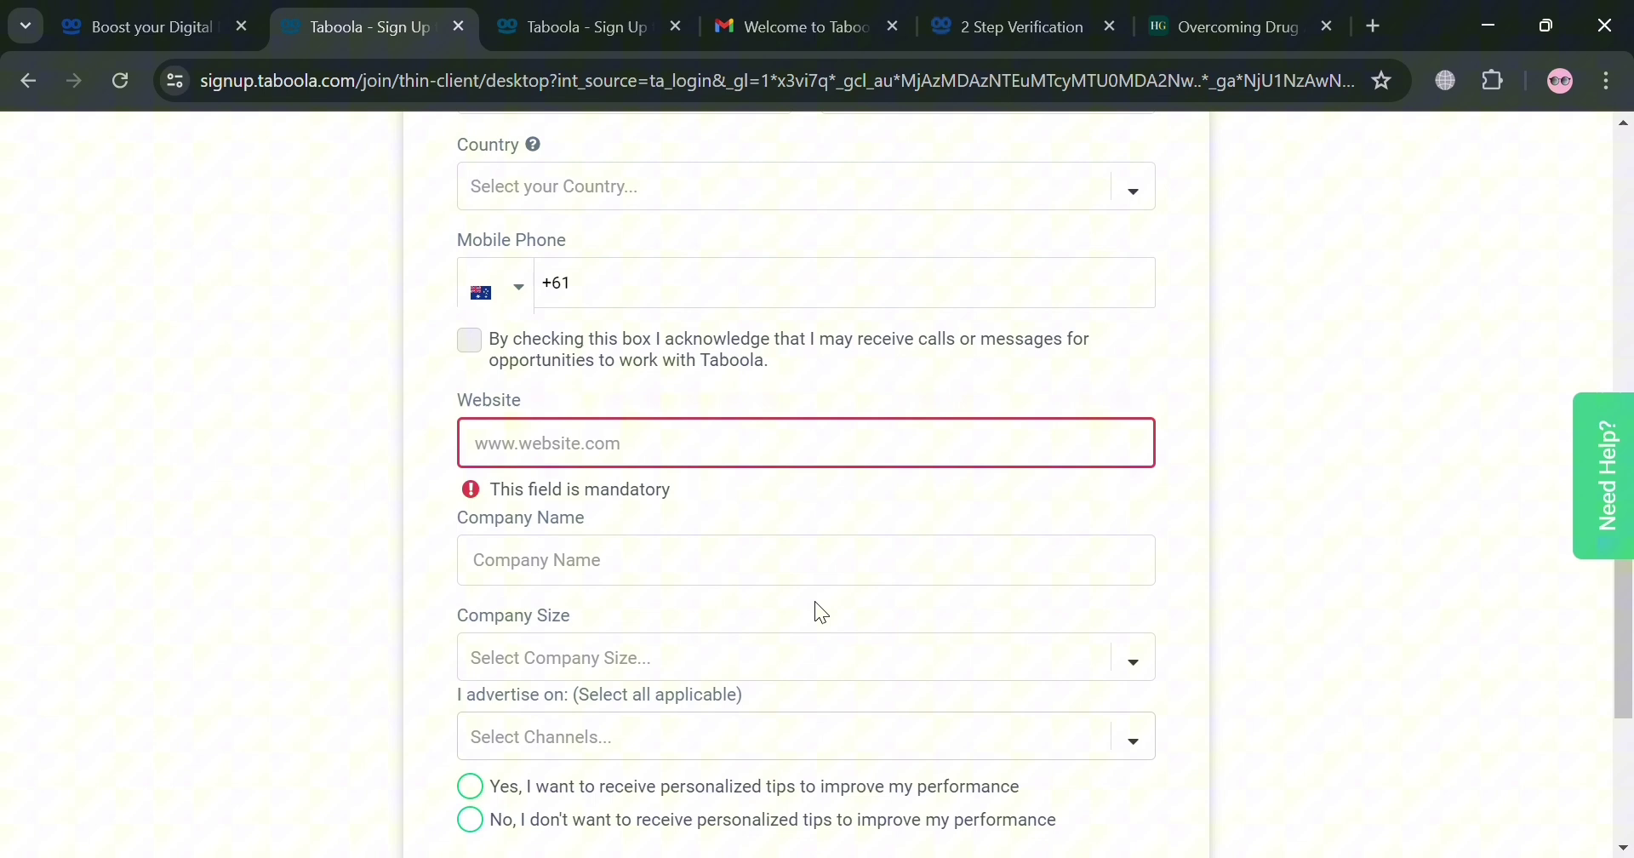
Examine the sign-up form's company size and advertising channel options, personalized tips choices and terms agreement.
scroll(819, 605, down, 3)
click(889, 403)
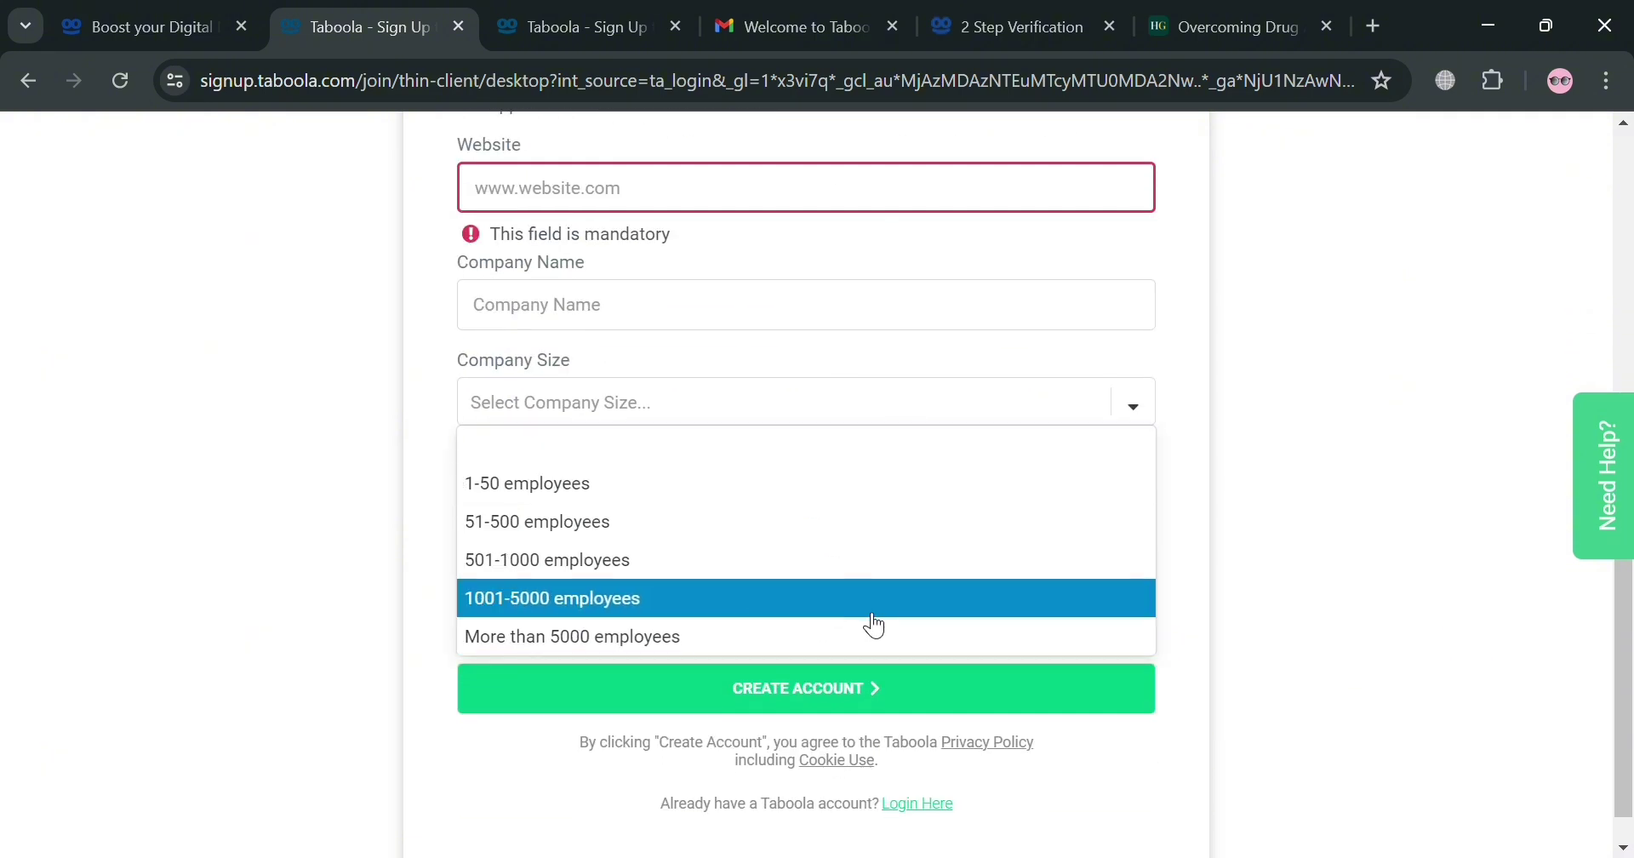
click(1196, 511)
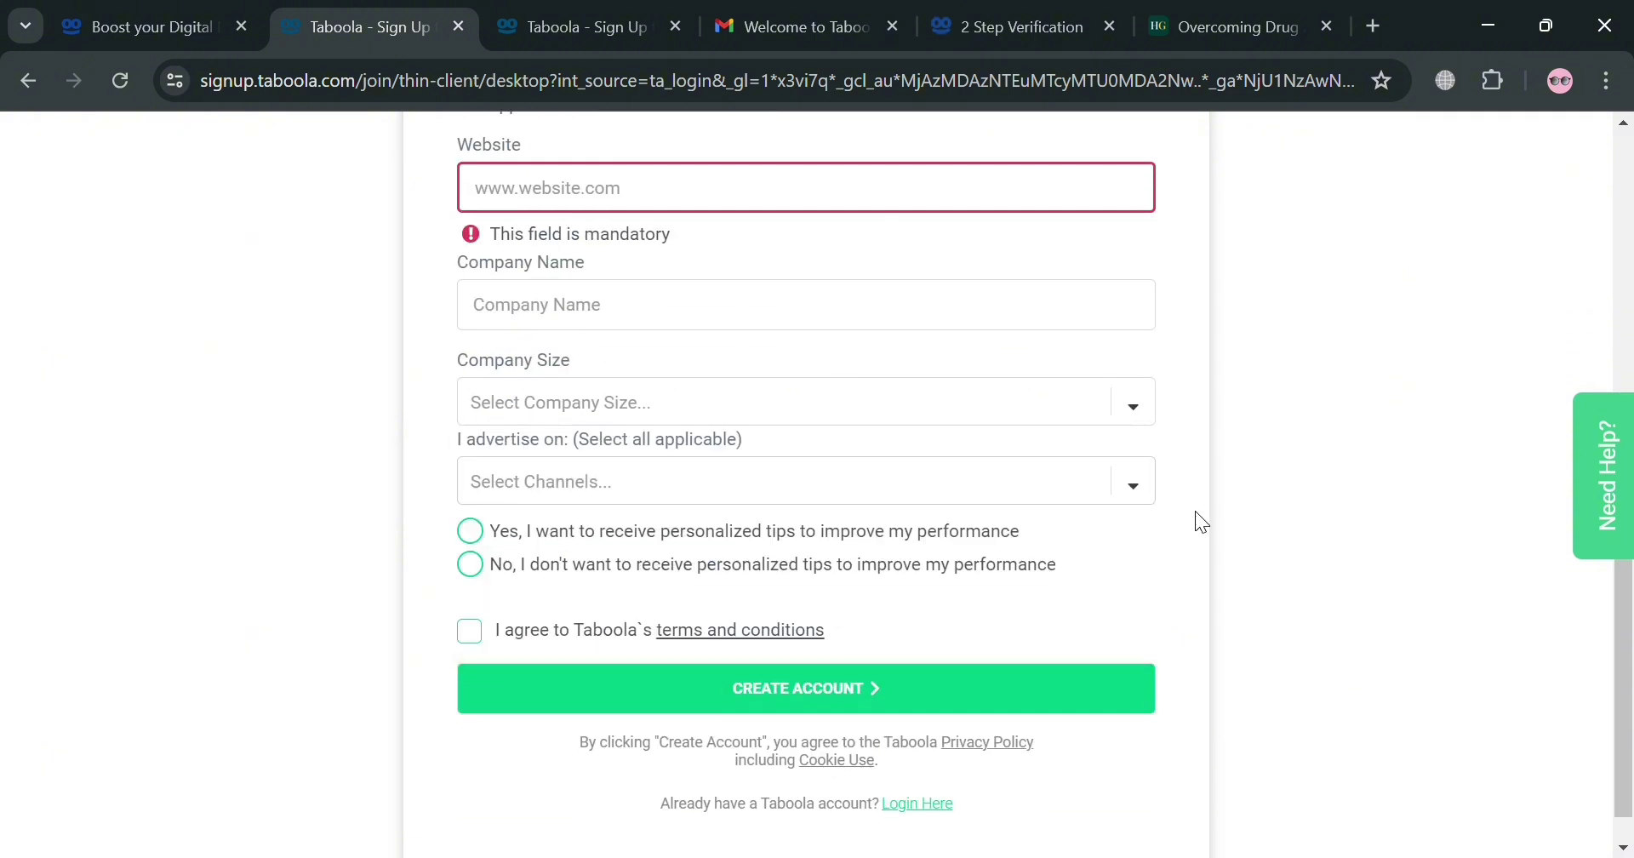
click(585, 493)
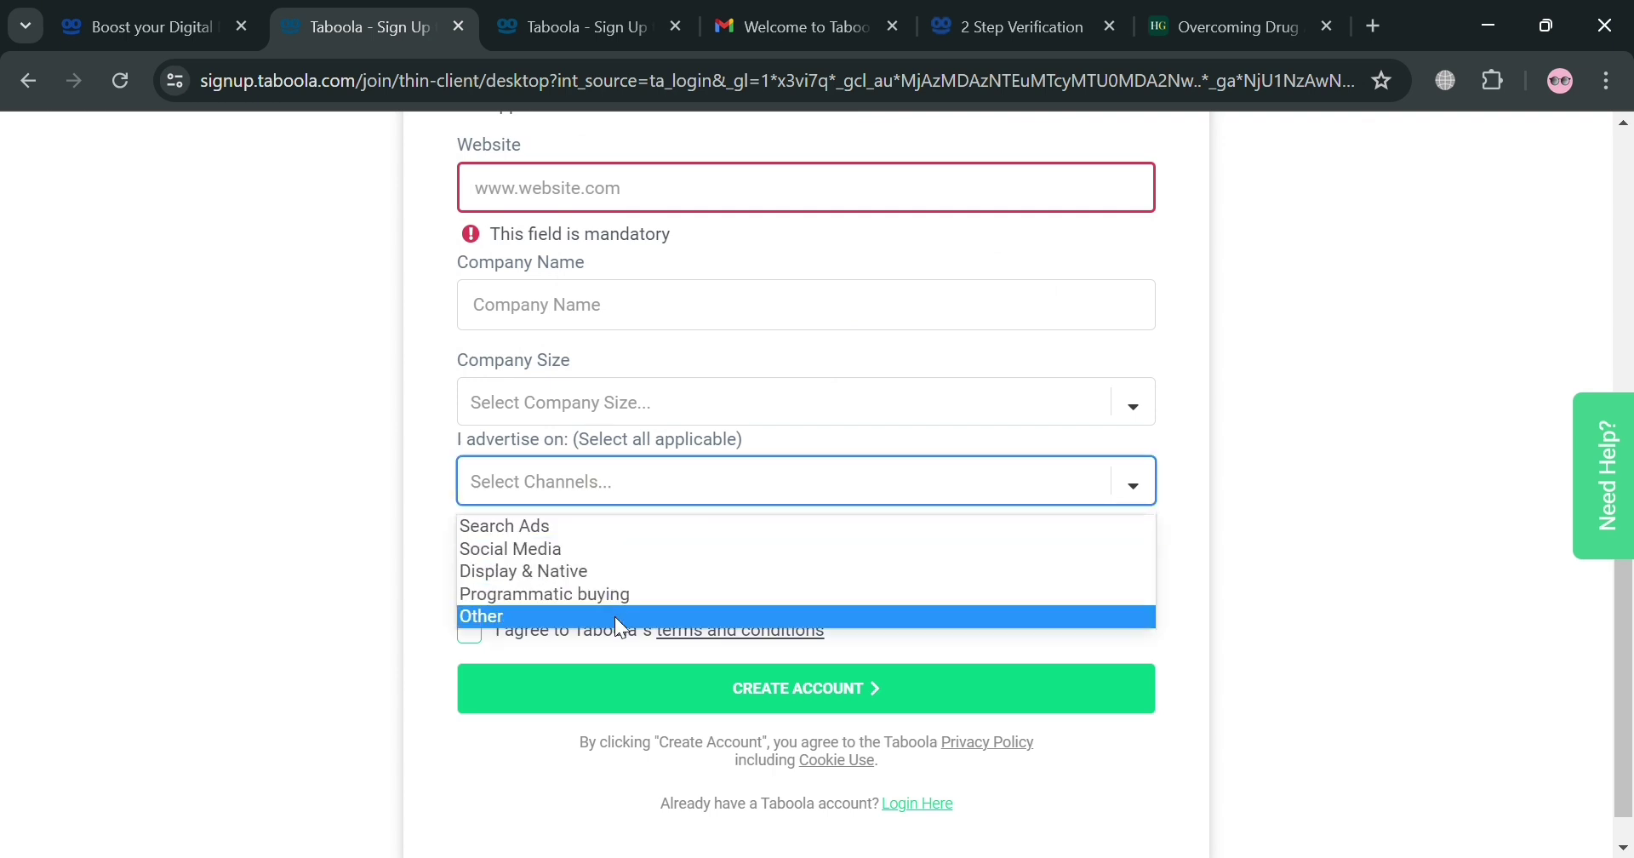
click(436, 556)
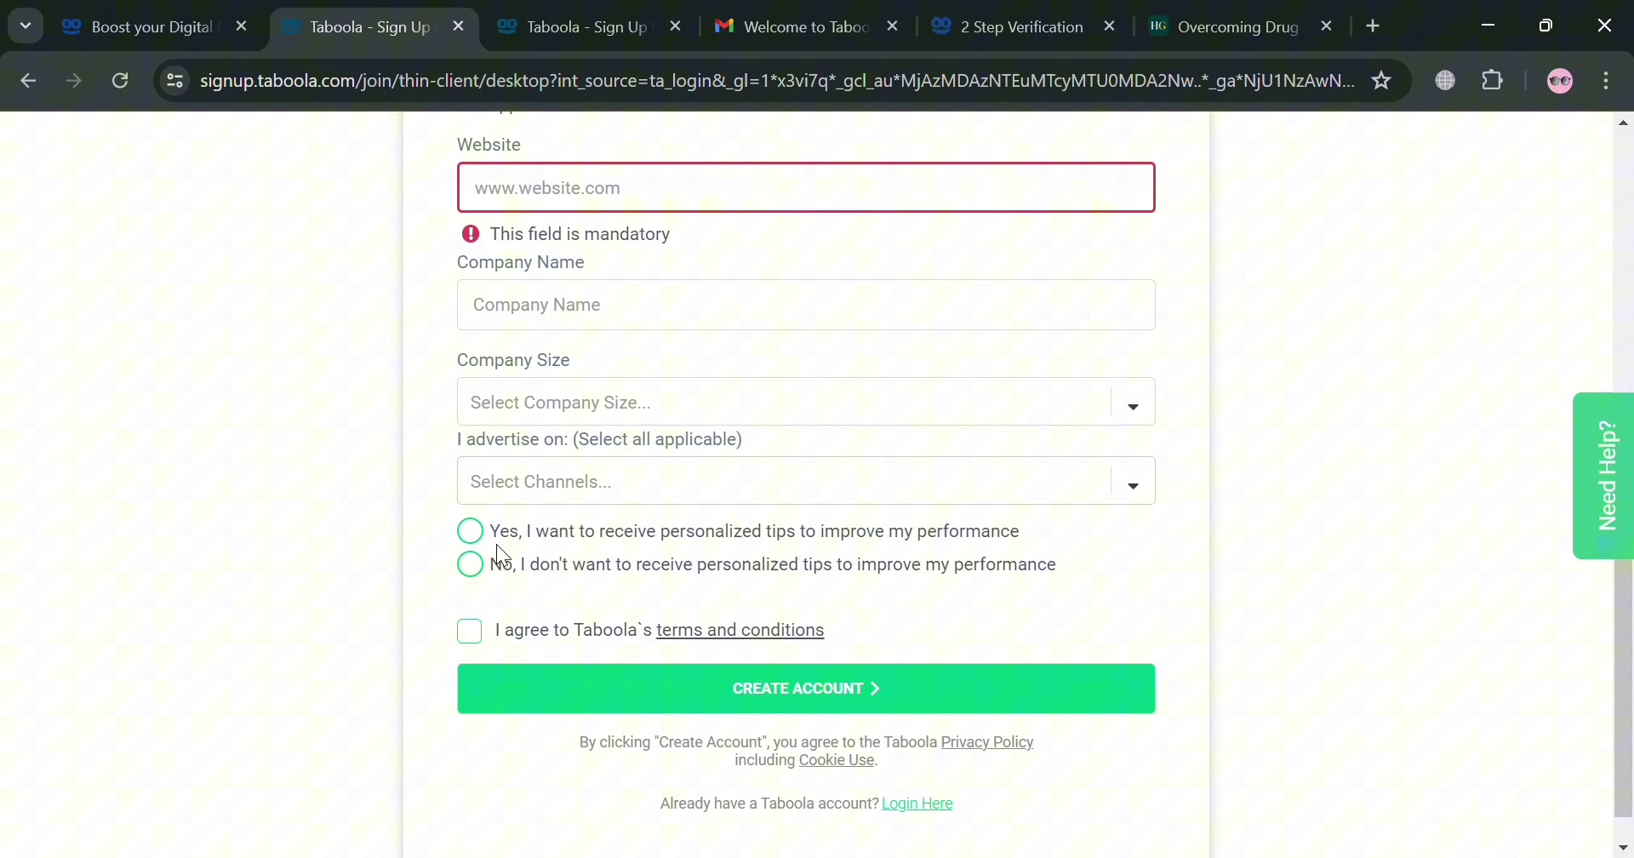
click(475, 634)
View the account creation confirmation, then read the "Welcome to Taboola Ads!" message in Gmail.
click(613, 34)
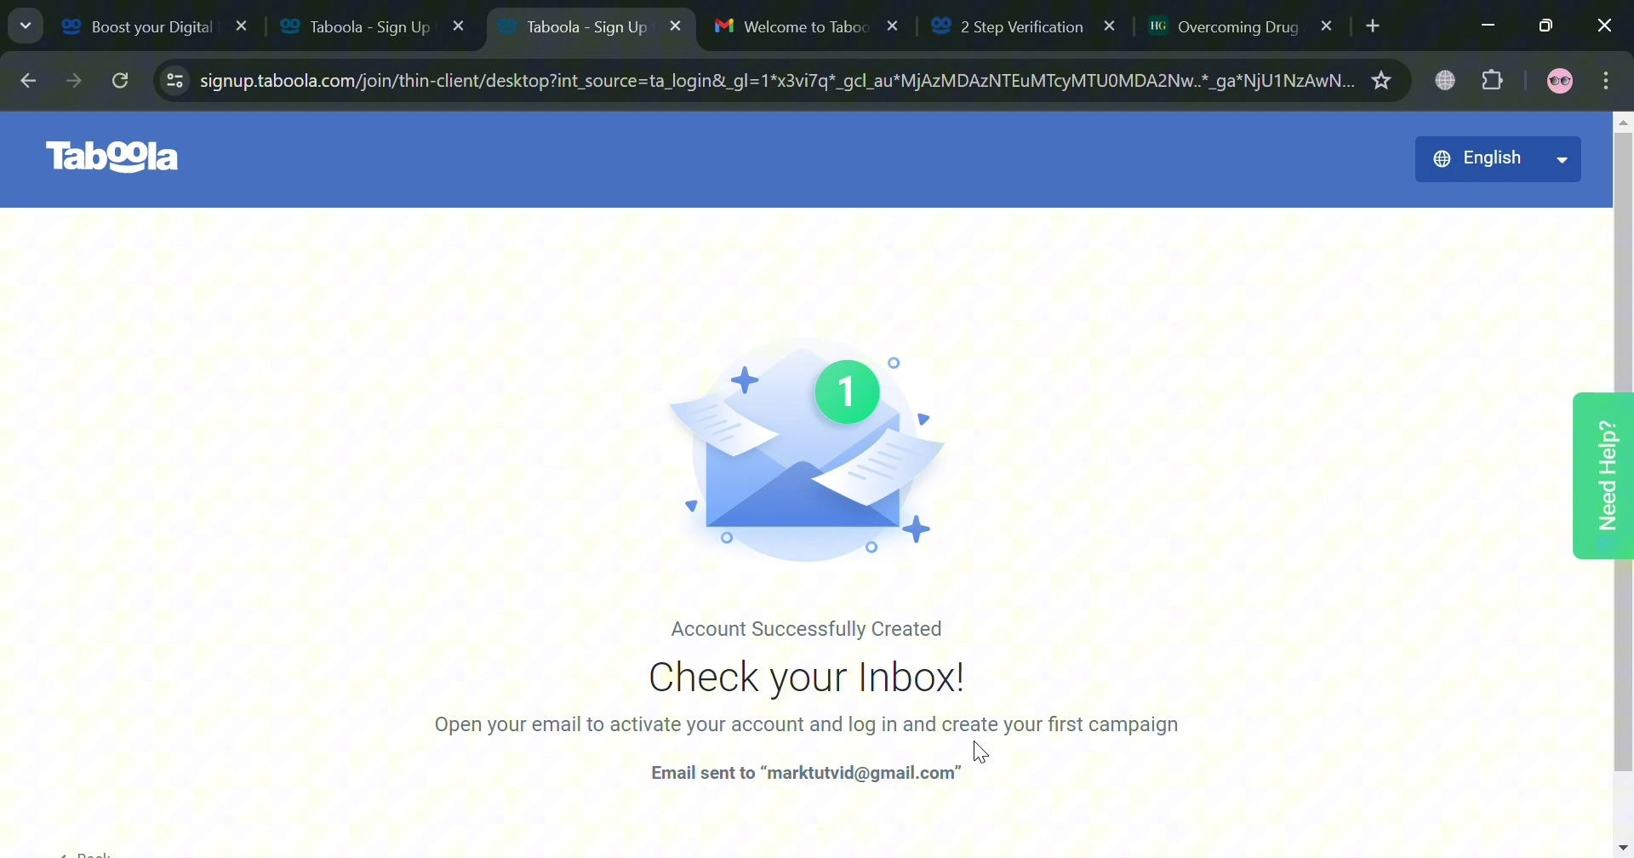
click(800, 19)
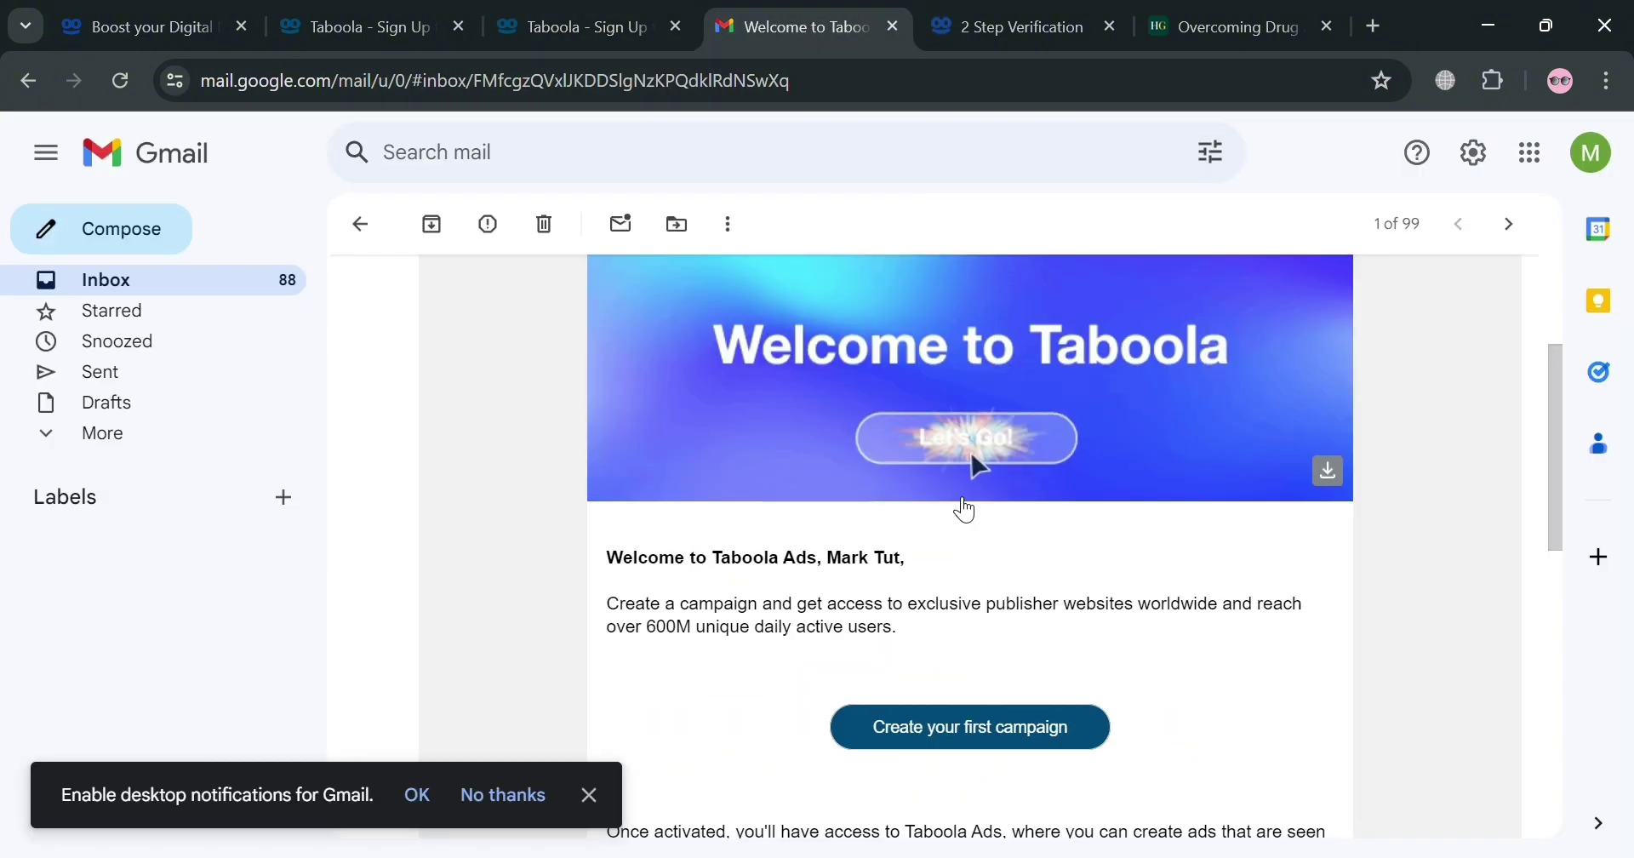
scroll(907, 521, down, 5)
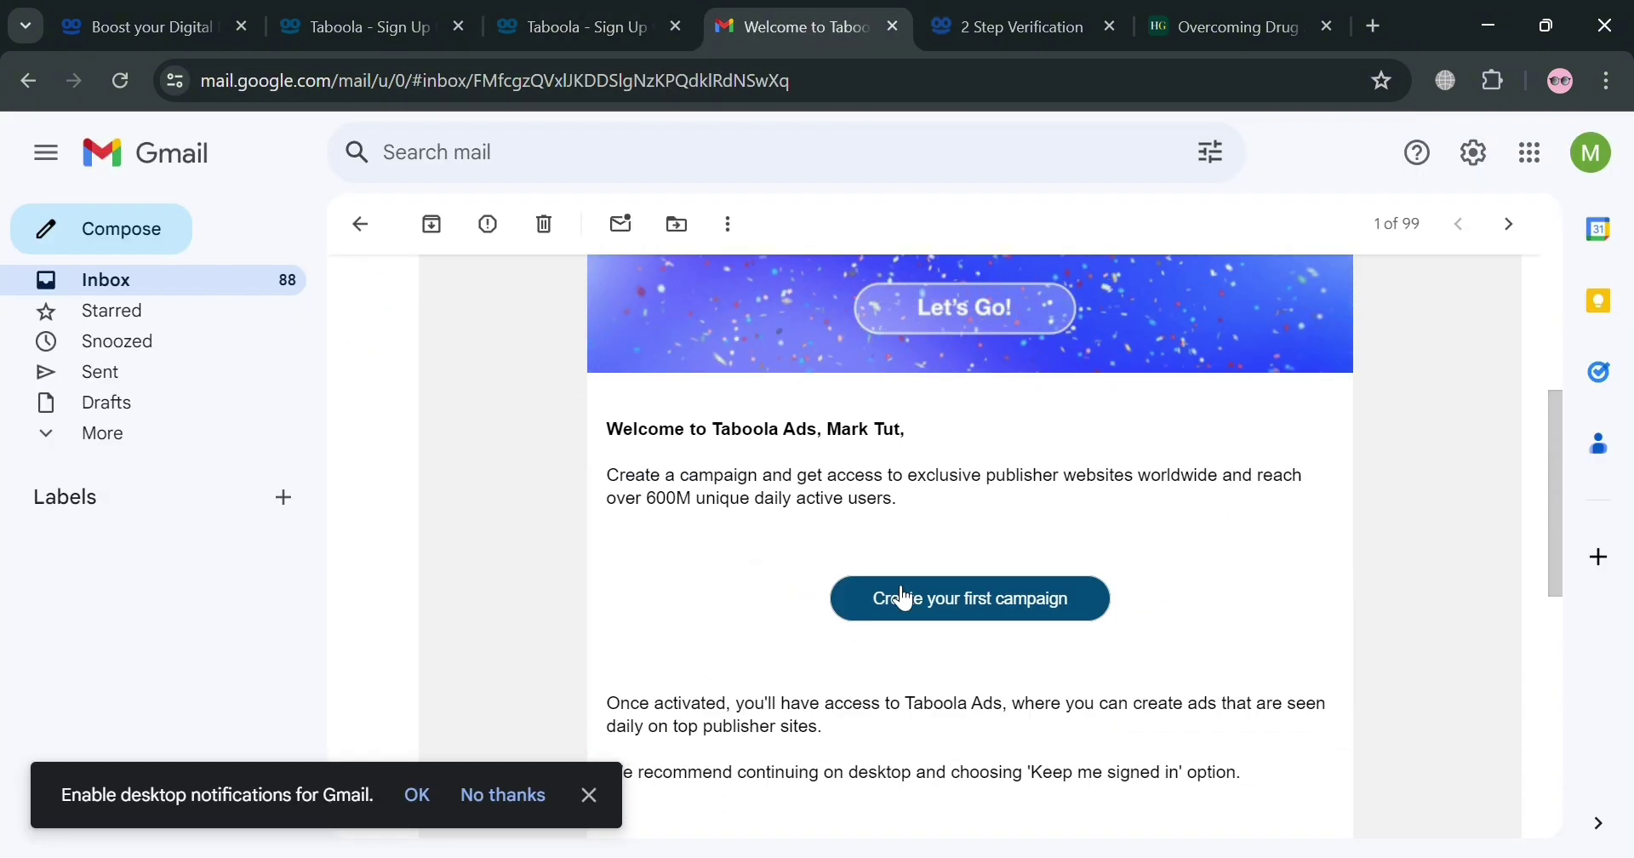
scroll(1039, 485, up, 4)
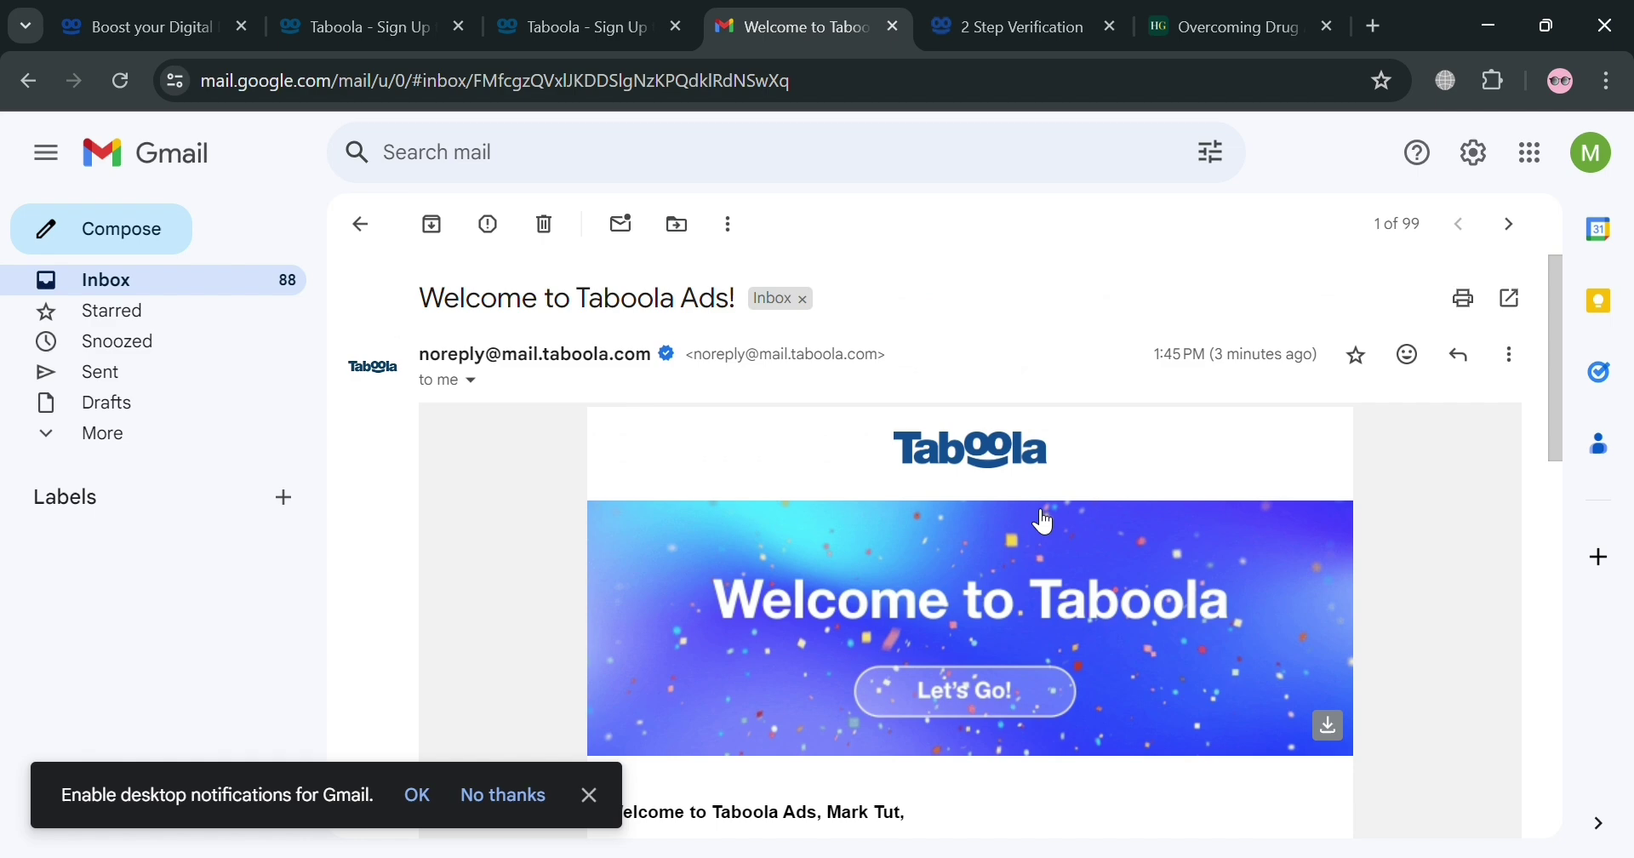
scroll(1033, 528, down, 6)
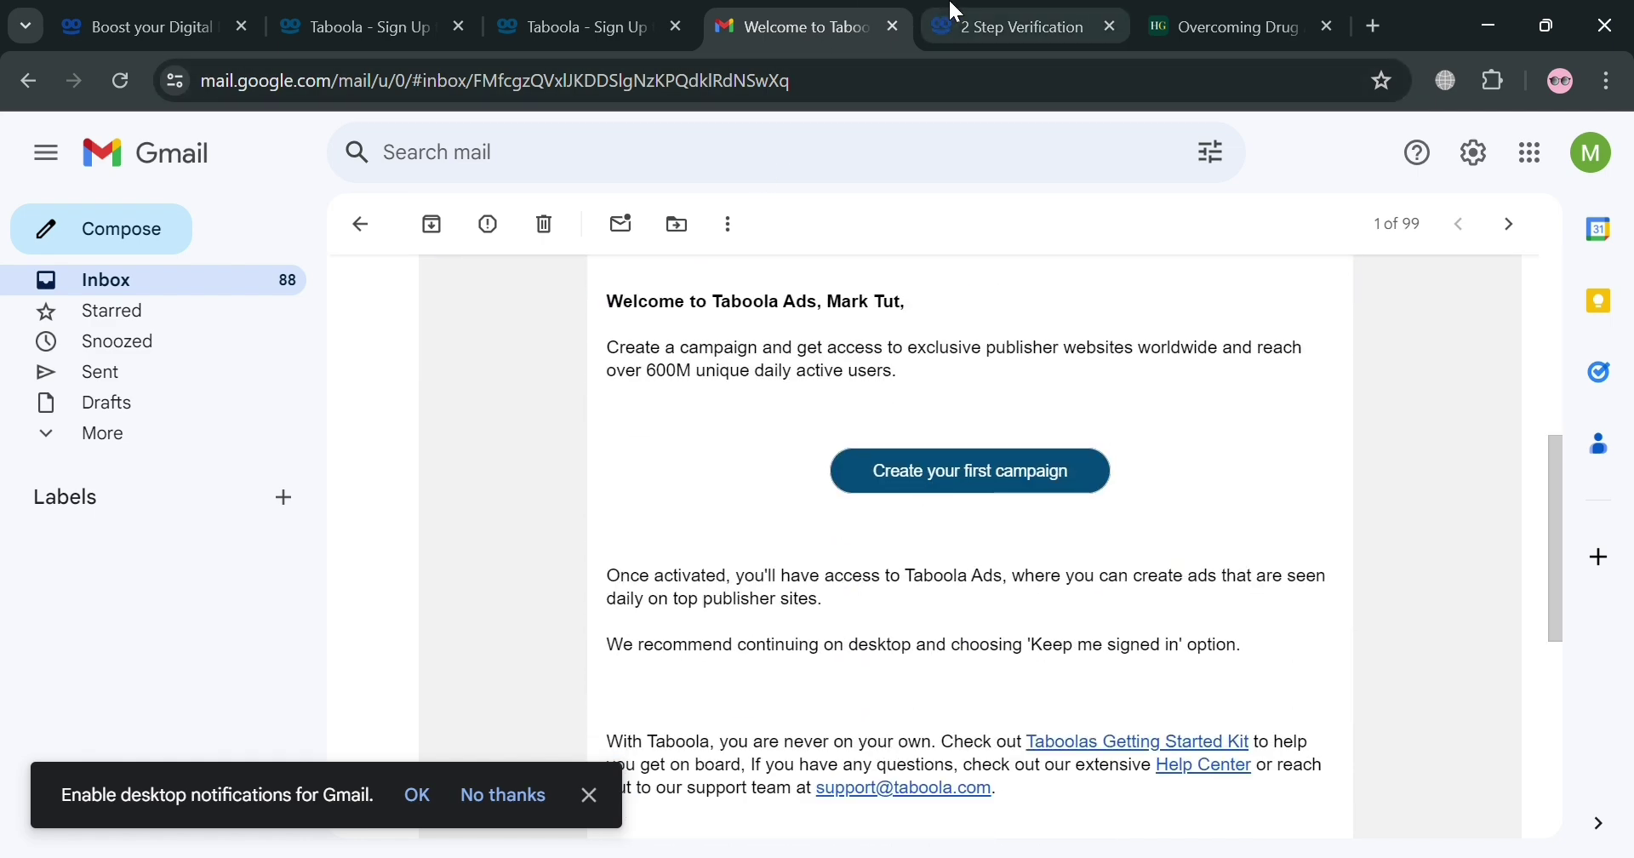
Switch to the Taboola 2 Step Verification page and save email as the verification method.
click(1013, 26)
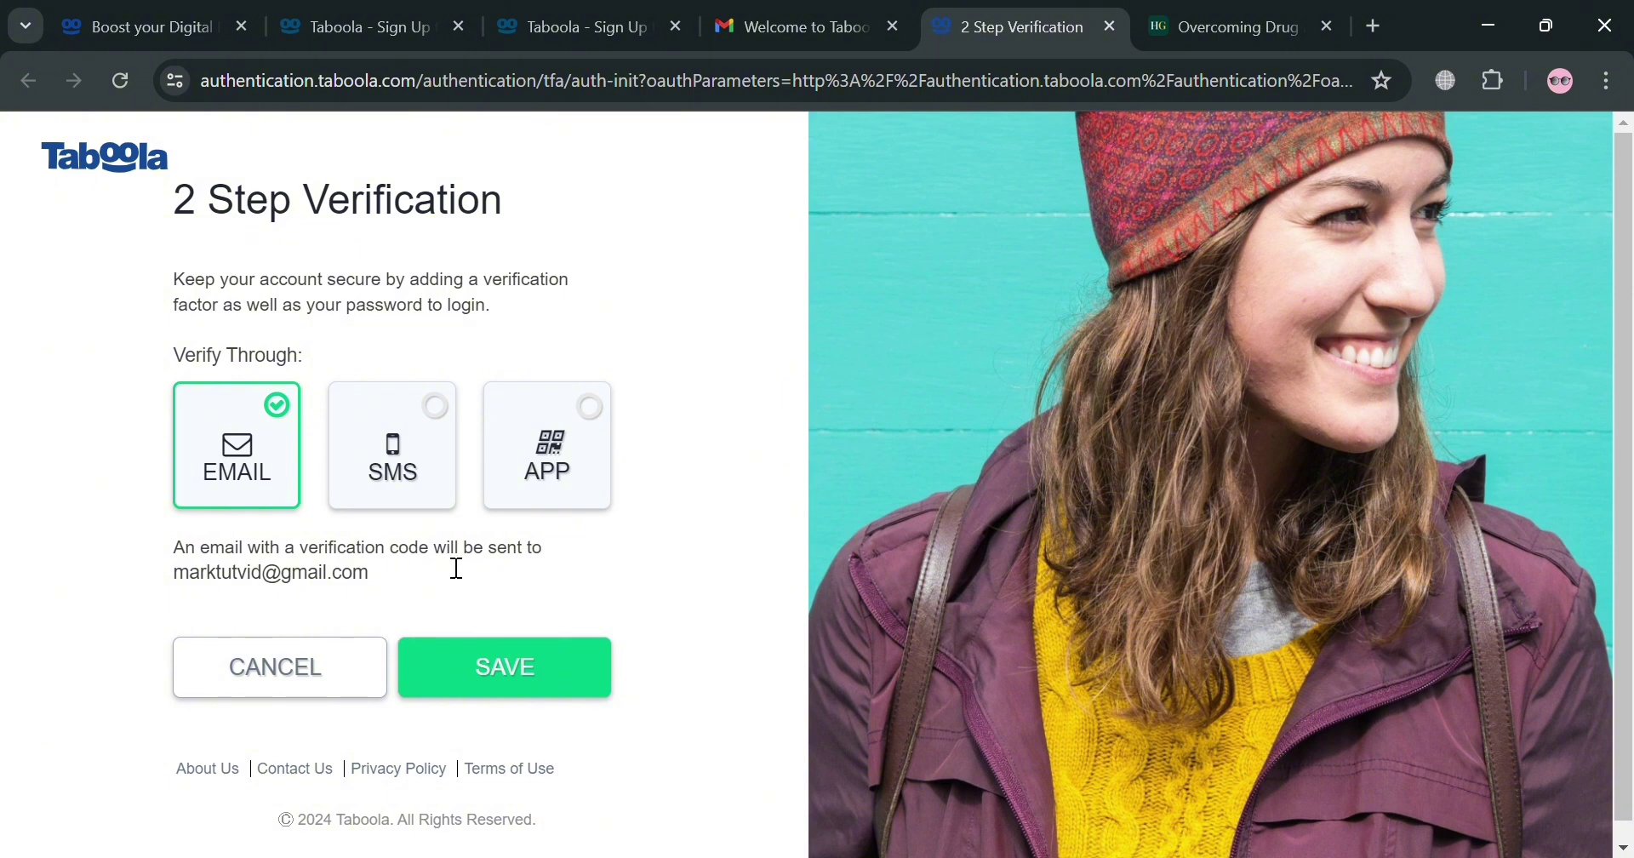
click(570, 681)
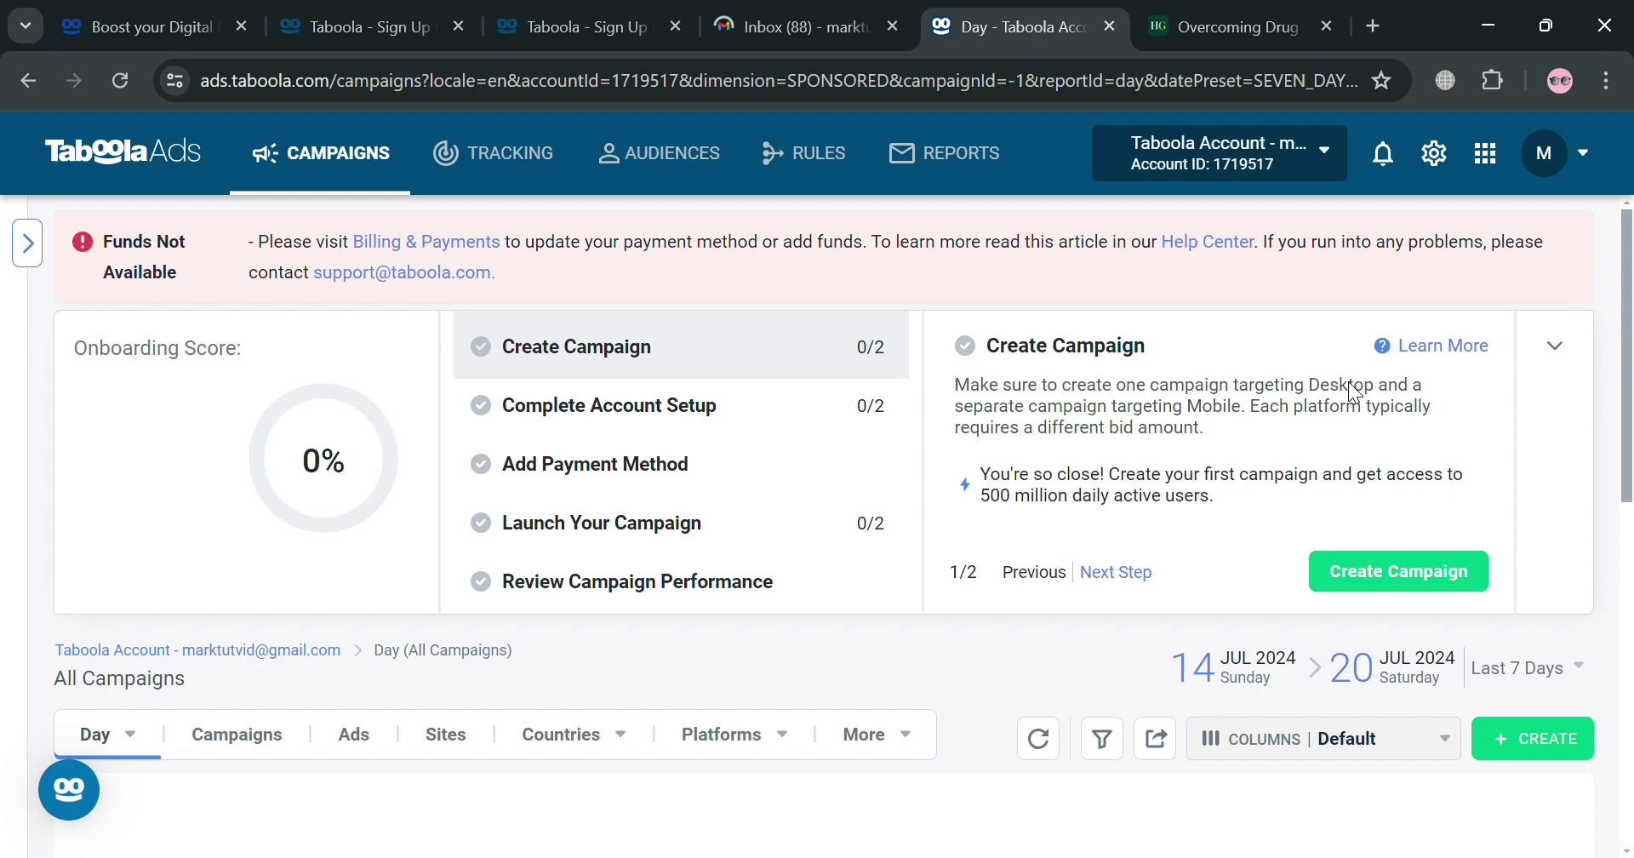
Start a new campaign from the Create Campaign onboarding task, dismissing the dashboard tour and the recommendation video message.
scroll(223, 685, down, 3)
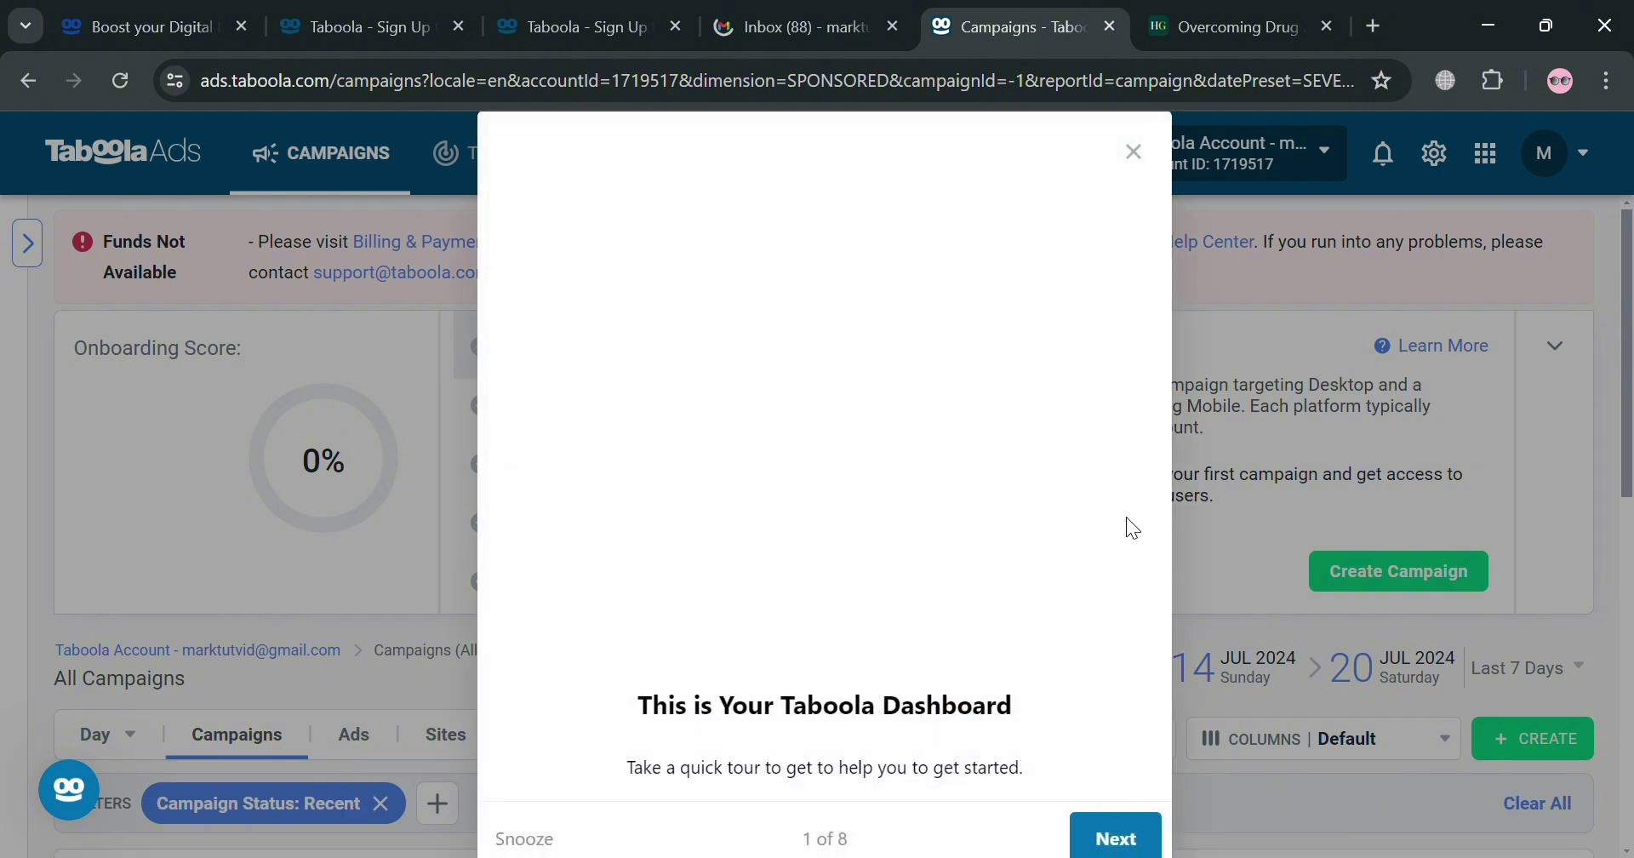
click(1135, 154)
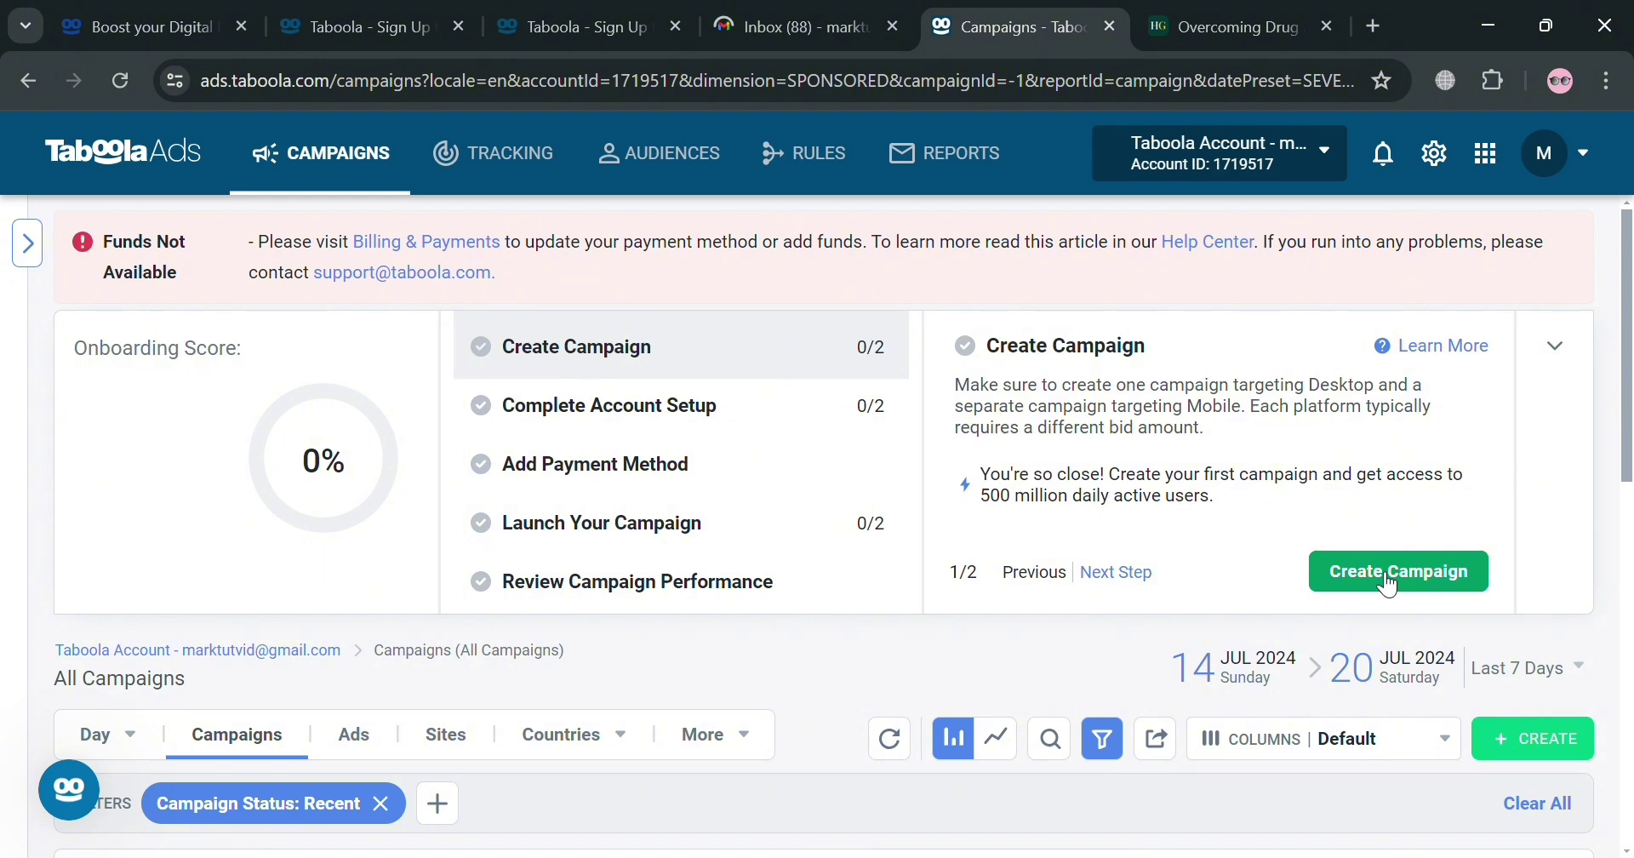
click(1389, 583)
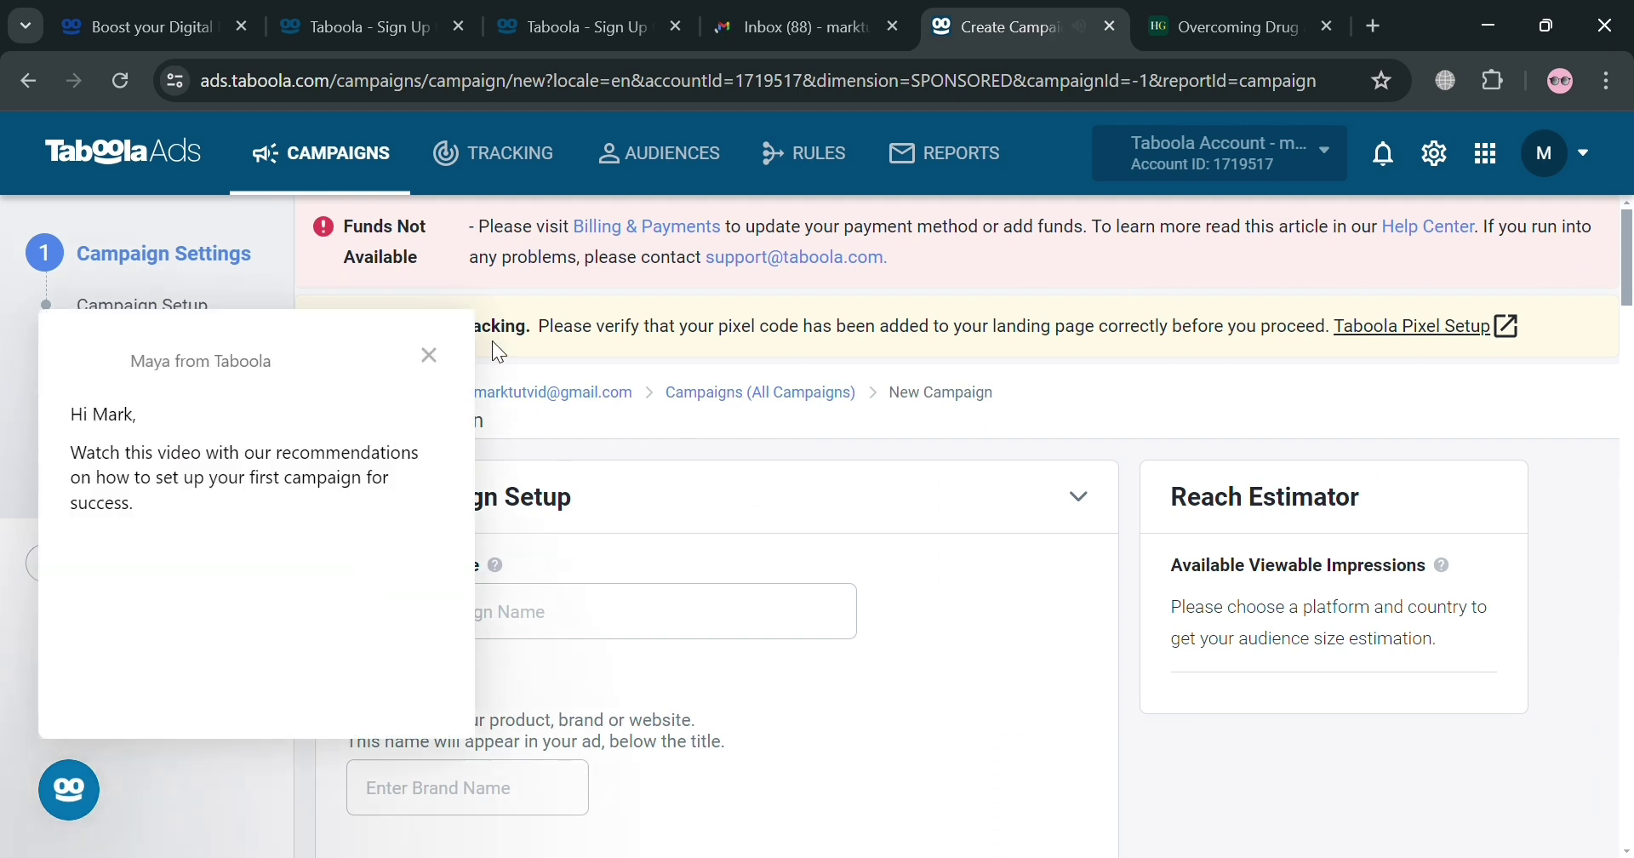
click(431, 357)
scroll(570, 534, down, 1)
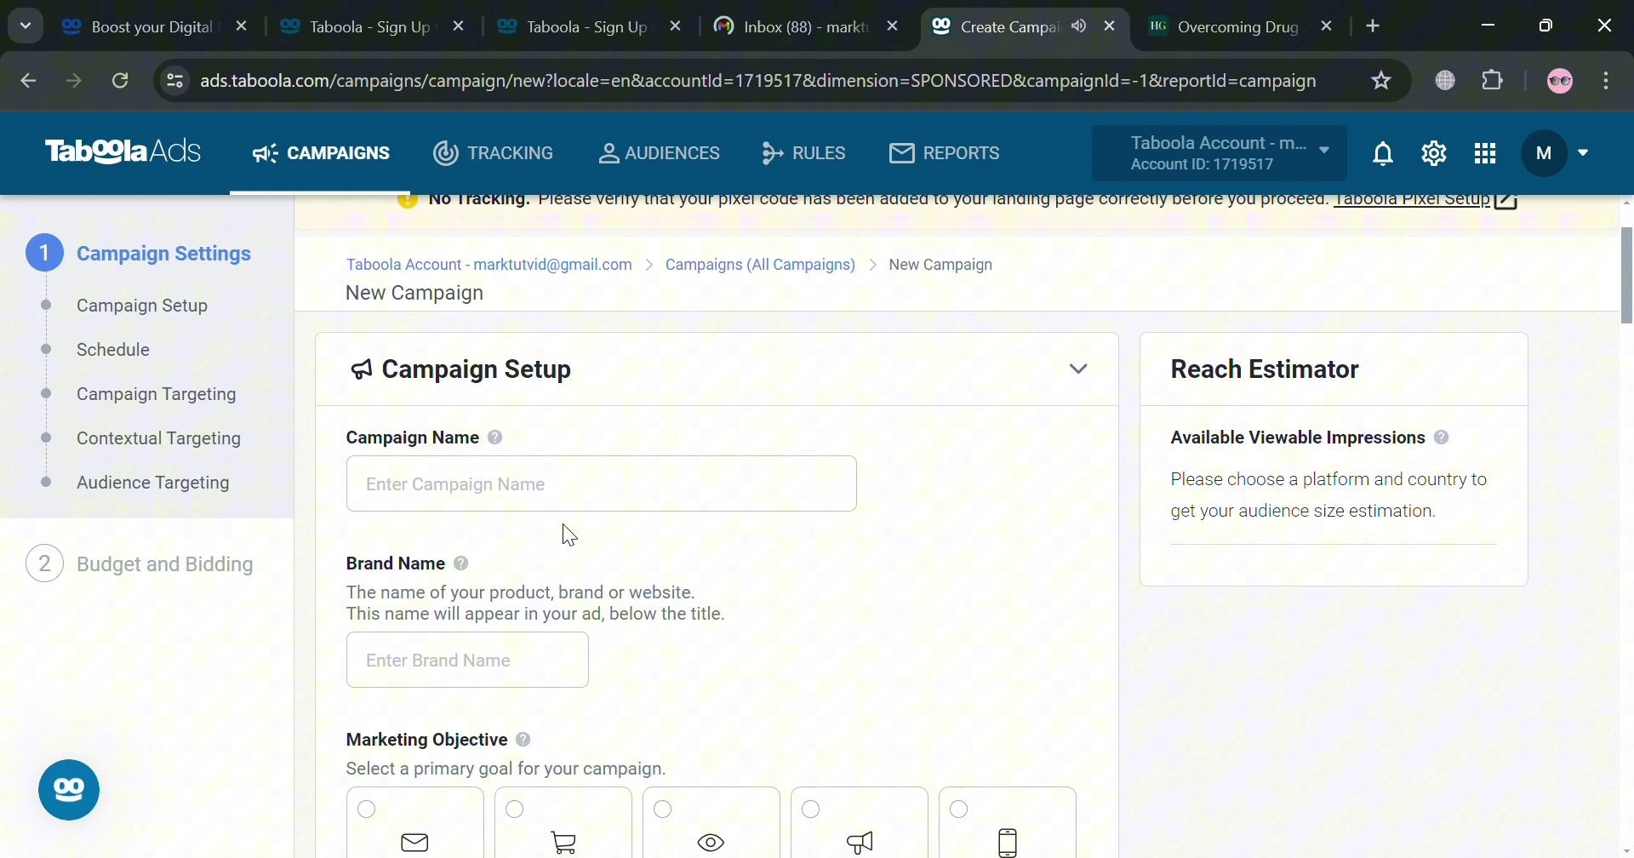
Name the campaign "Drug Addiction Campaign", dismissing the dashboard tour that interrupts the entry.
click(565, 502)
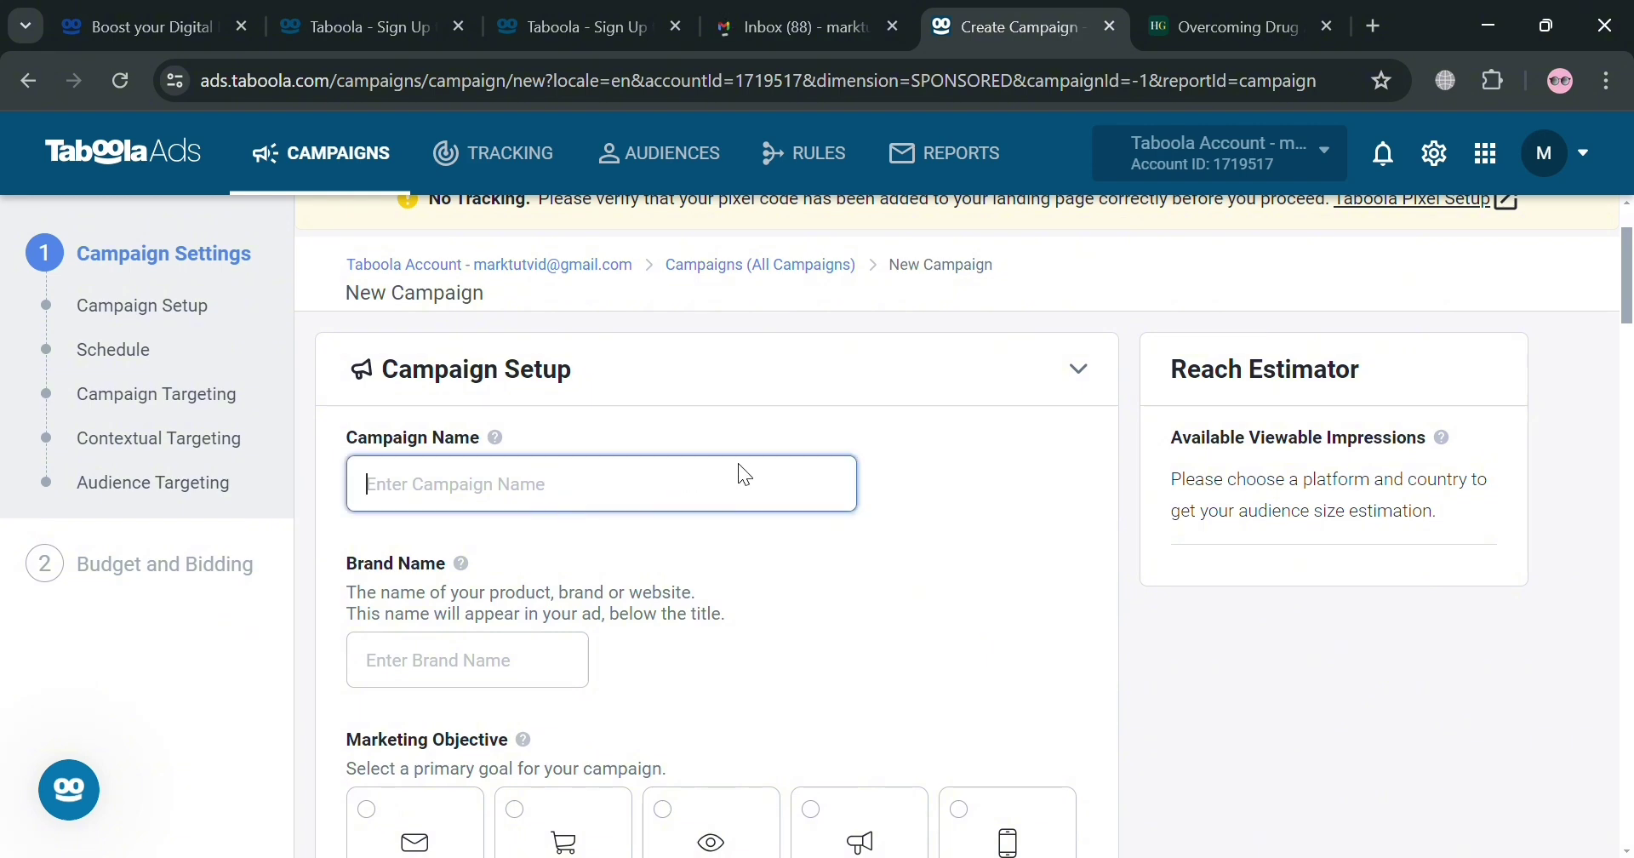
text(Drug)
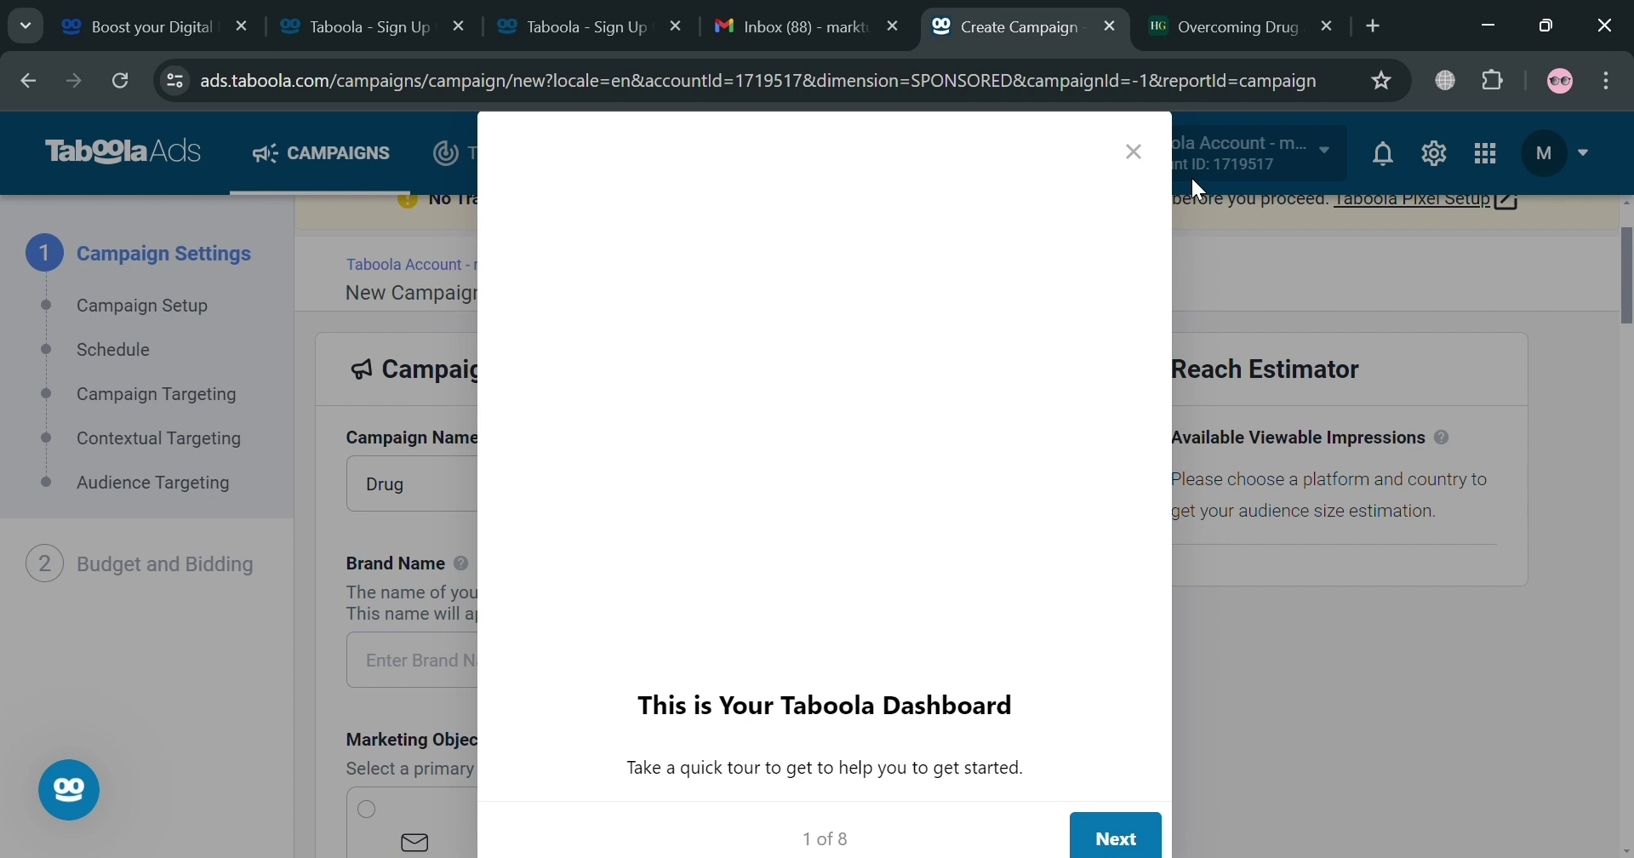
click(1136, 151)
click(538, 500)
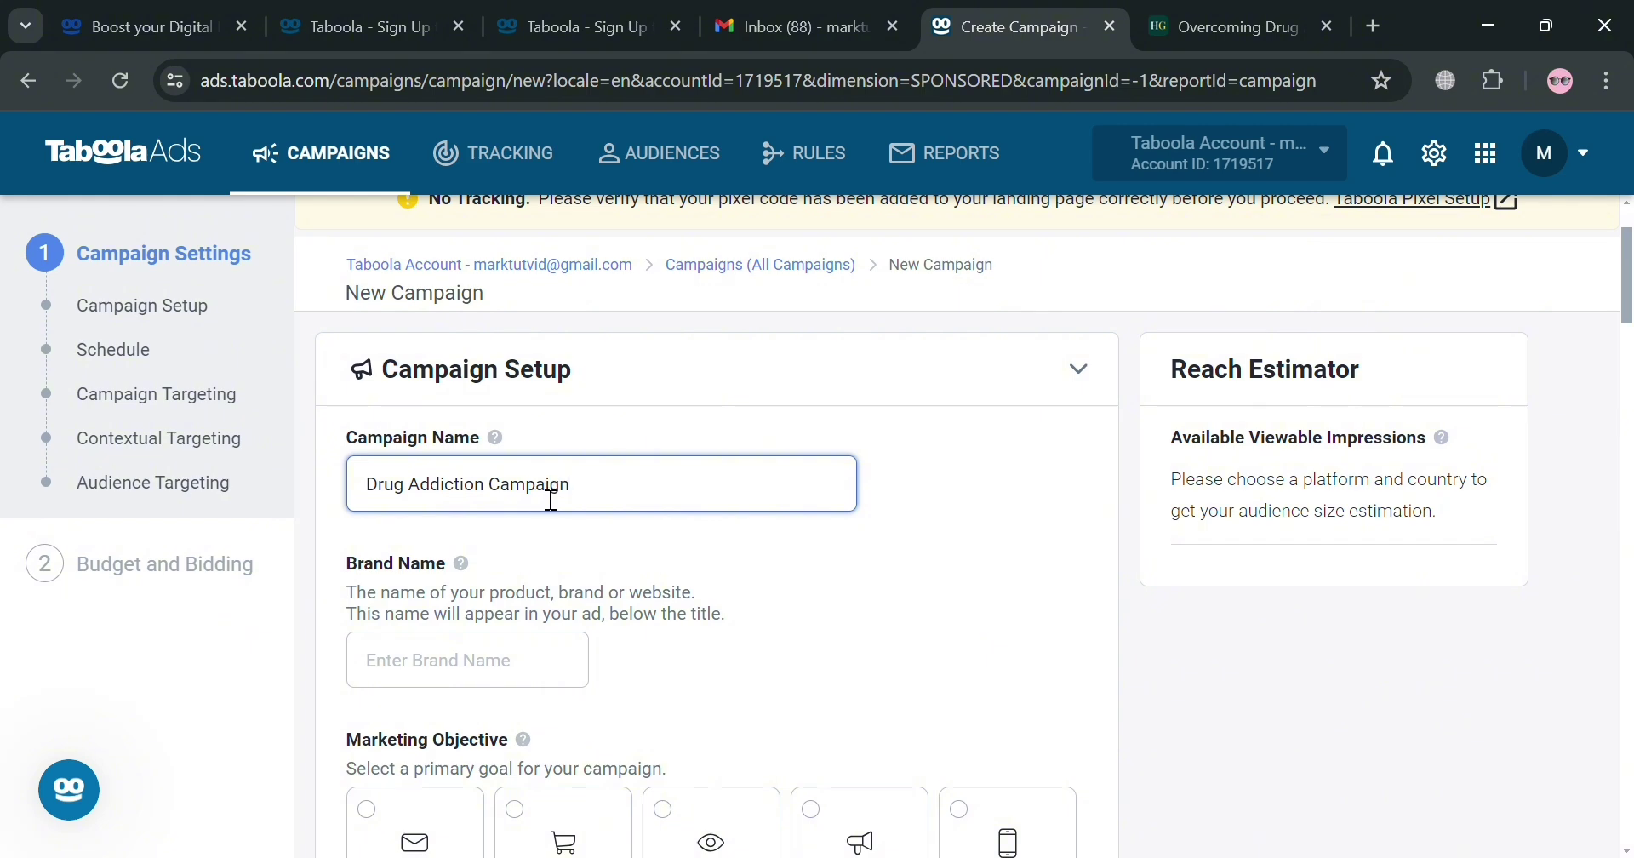
Check the brand on the open HelpGuide website and enter "HelpGuide.org" as the campaign's brand name.
click(532, 686)
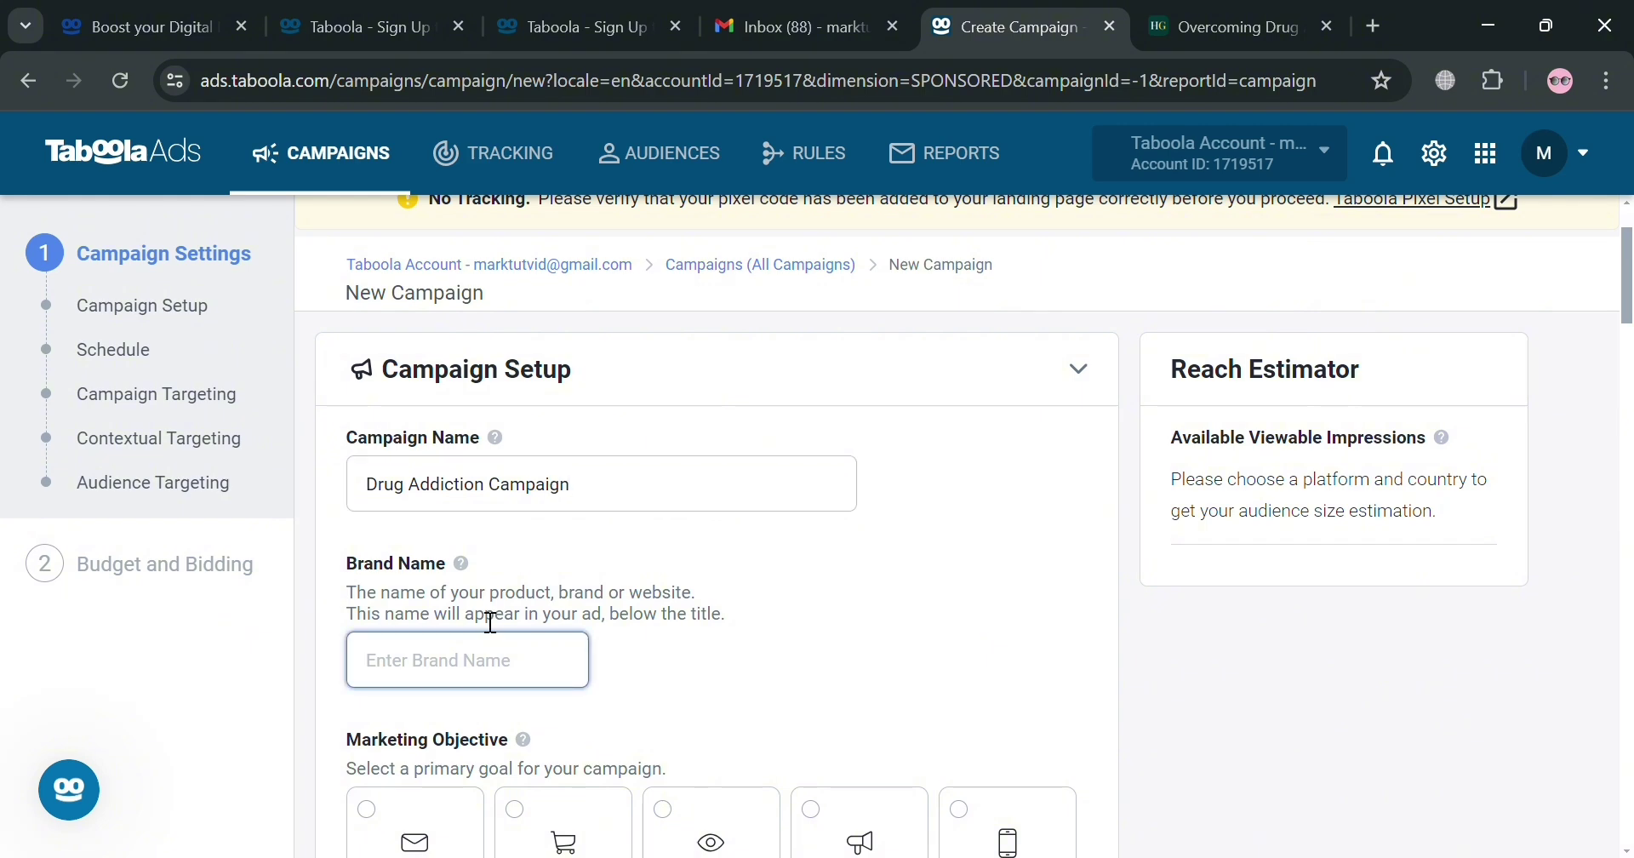
scroll(491, 622, down, 3)
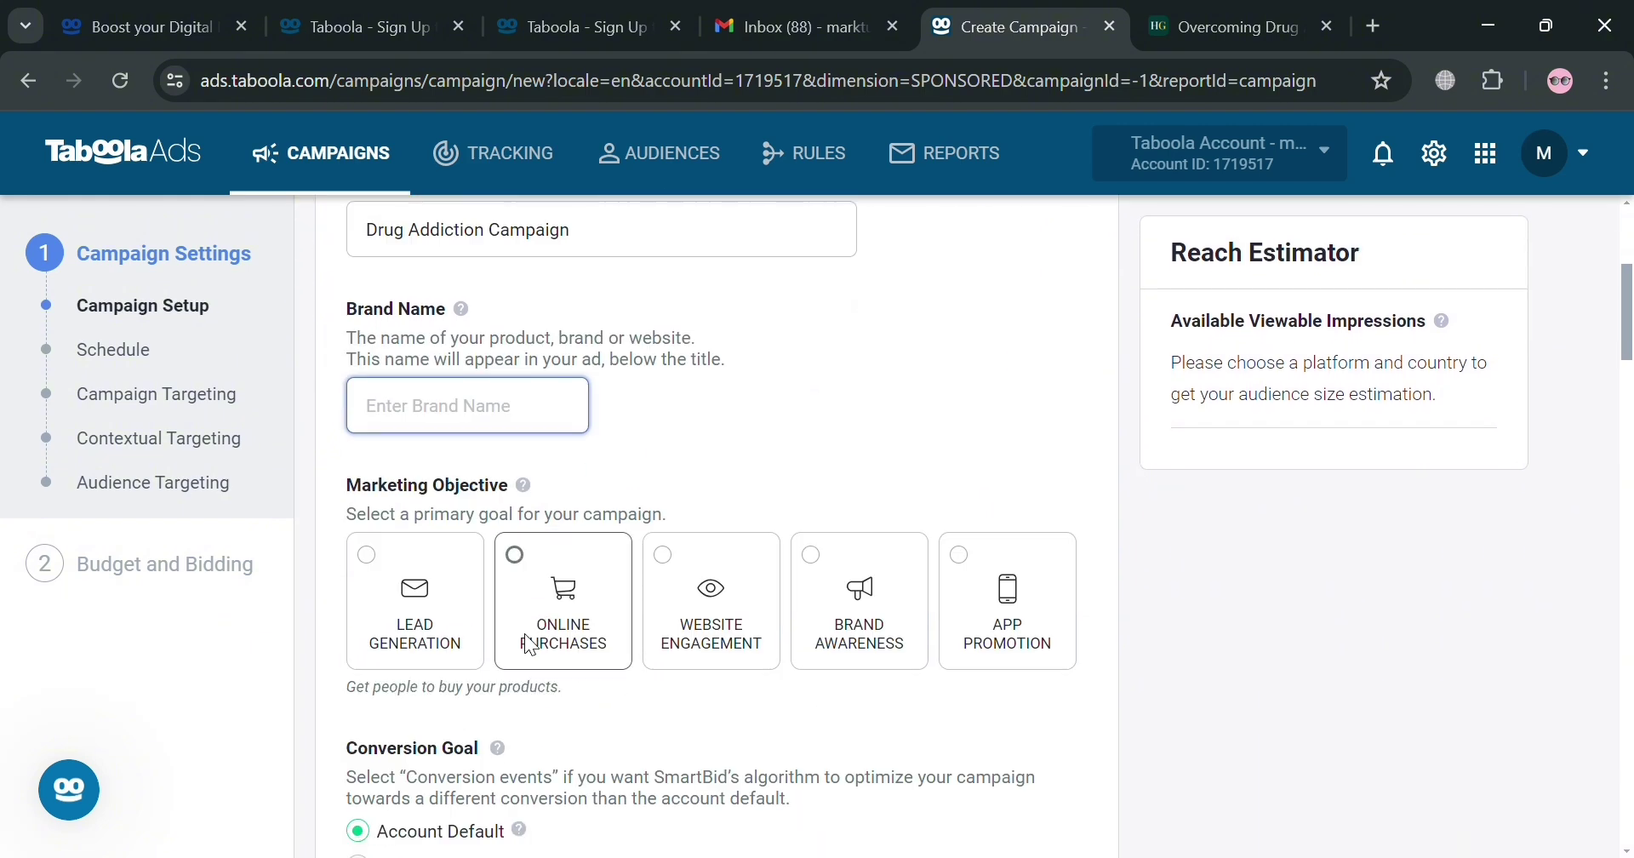
click(1269, 12)
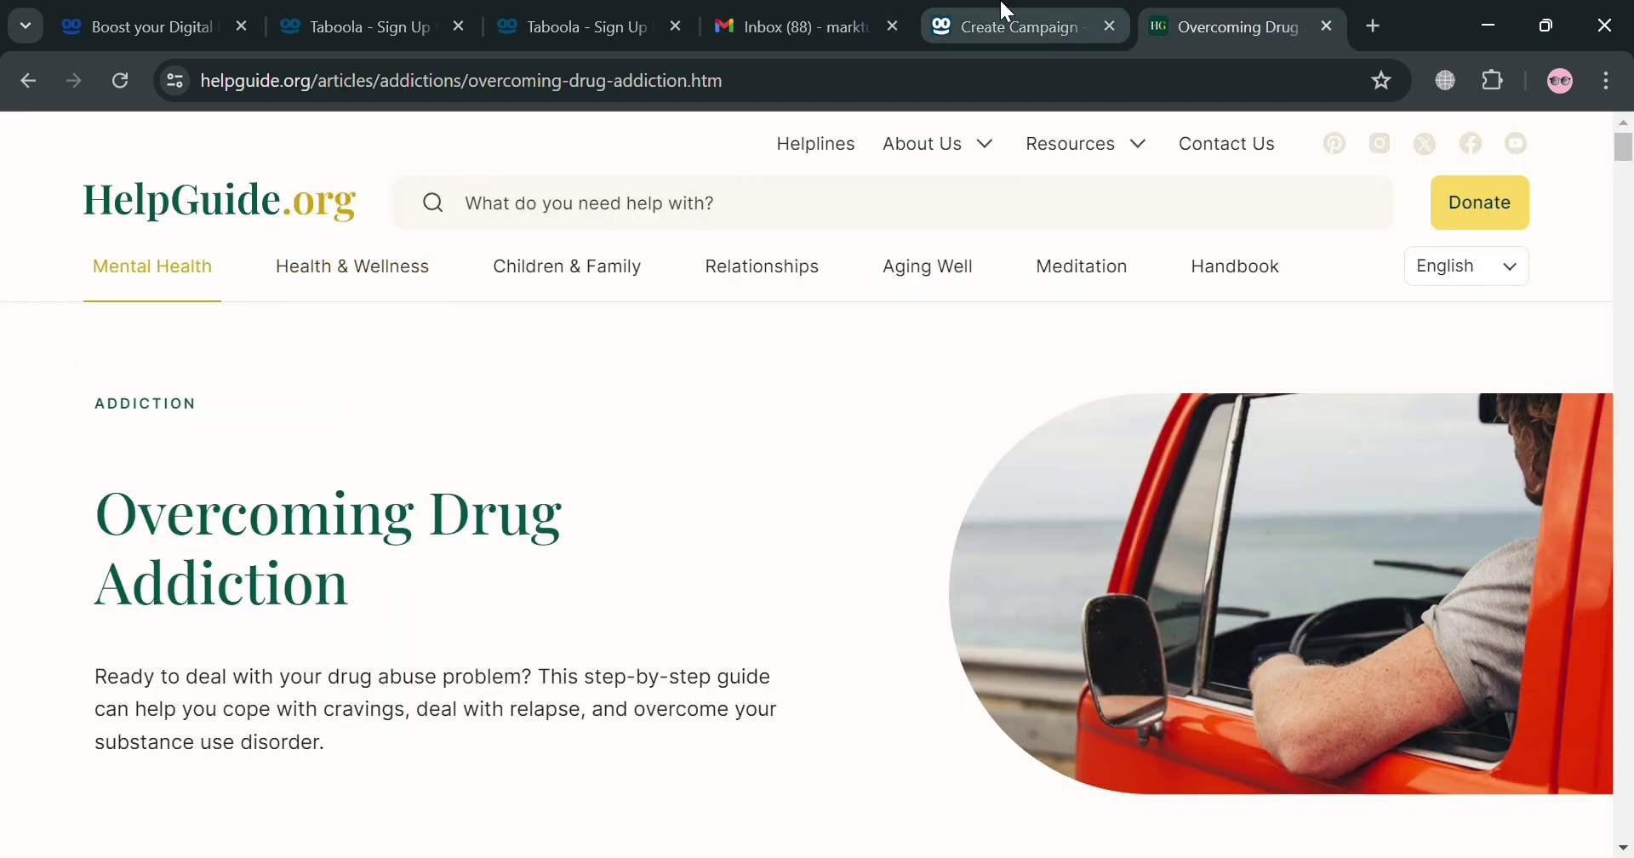
click(1009, 17)
text(Help Guide.org)
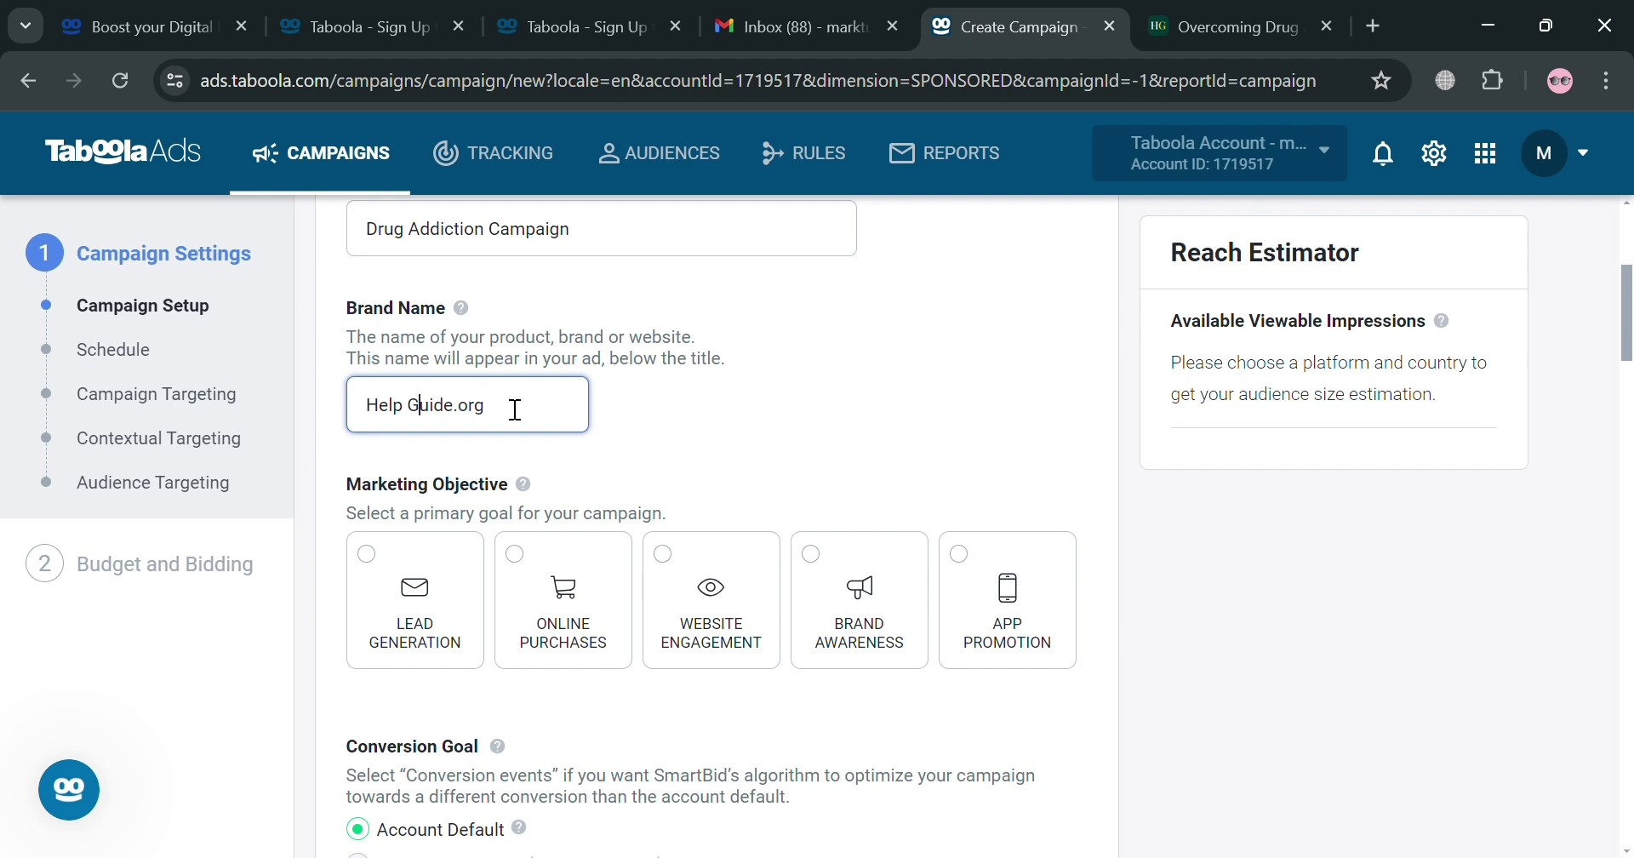
key(Left)
key(BackSpace)
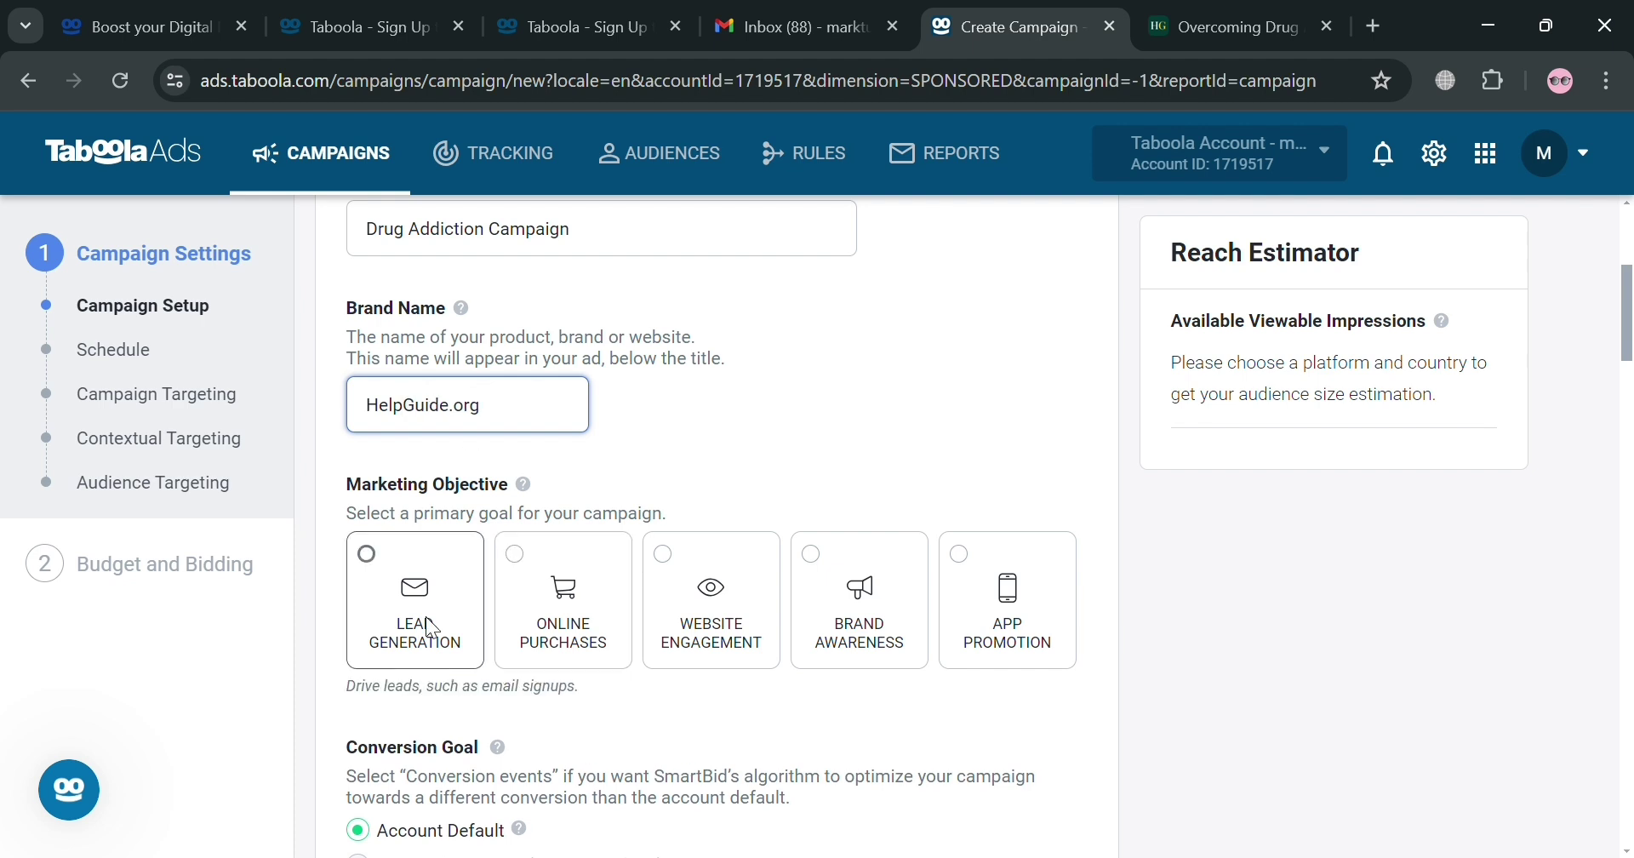
Set the marketing objective to Brand Awareness, leaving the conversion goal at Account Default.
click(457, 566)
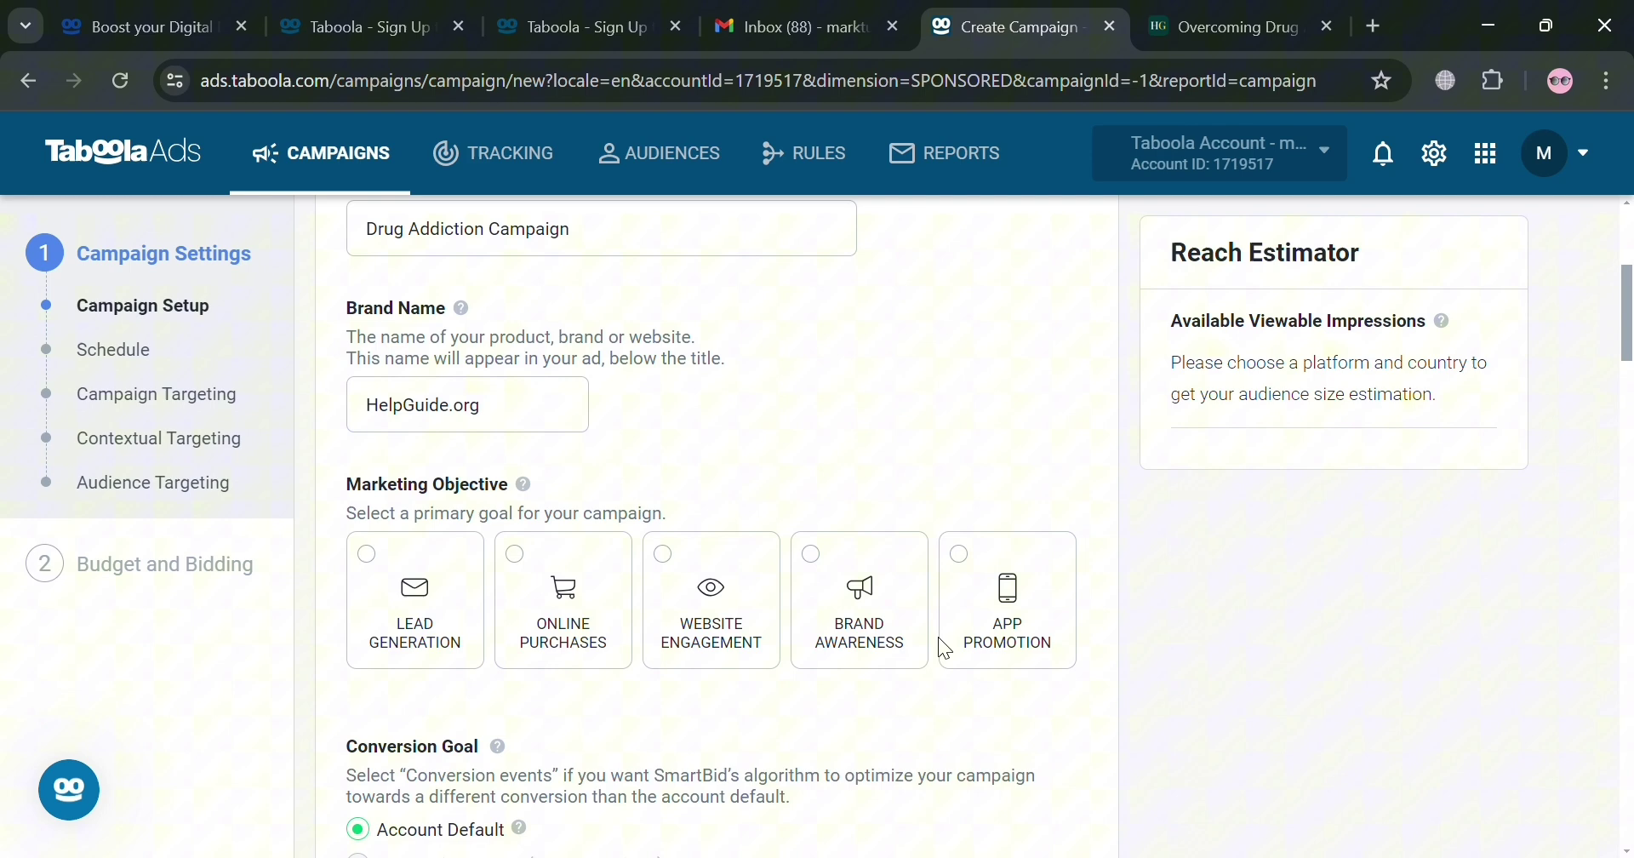
click(814, 558)
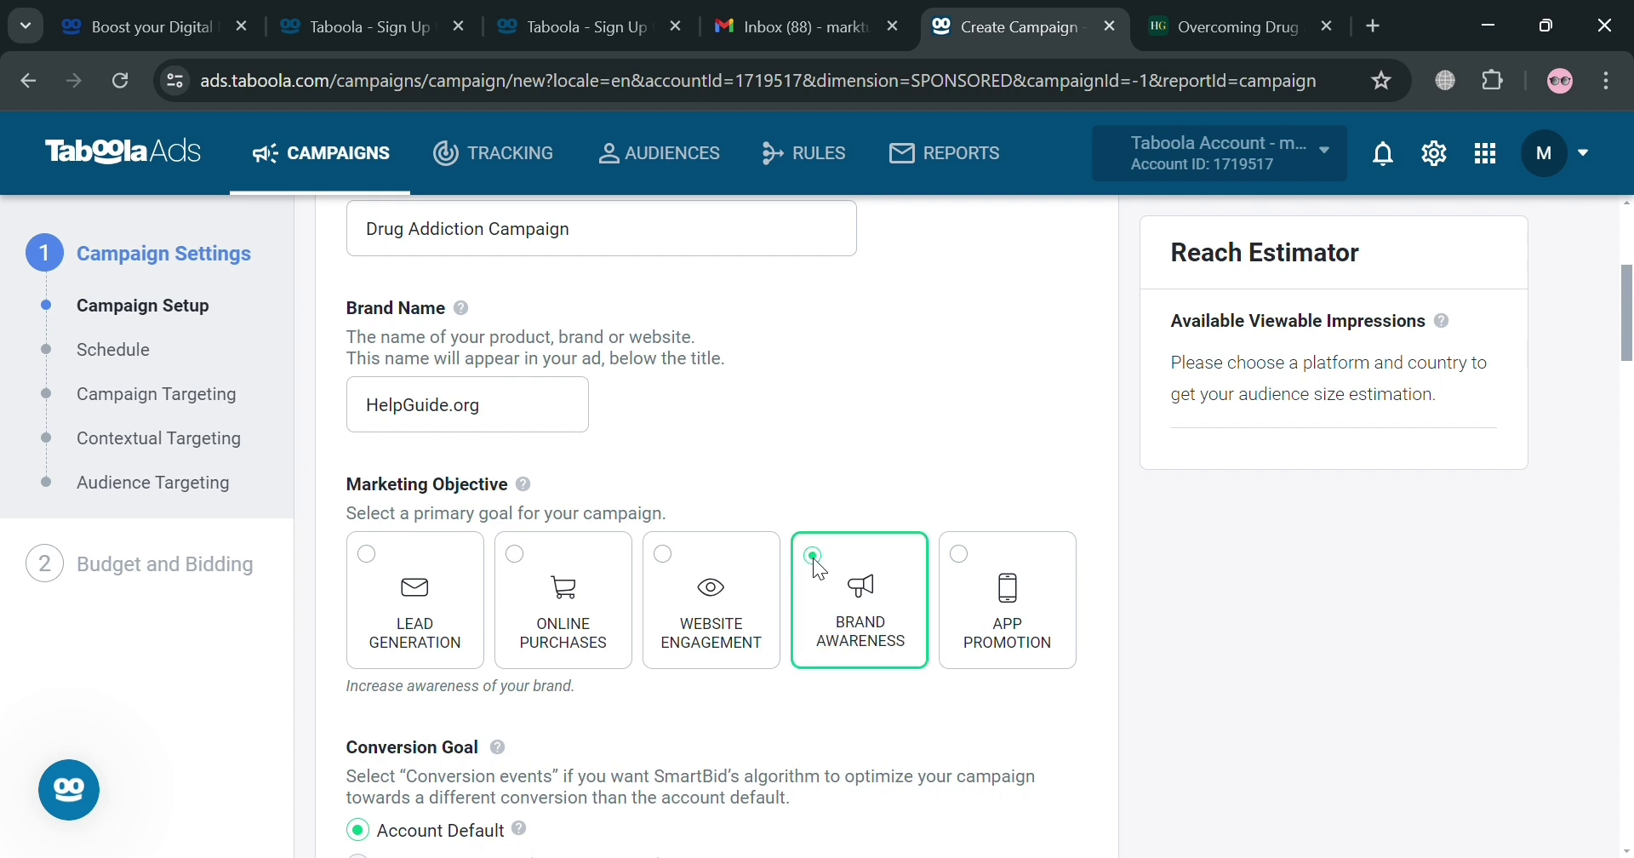
scroll(810, 558, down, 3)
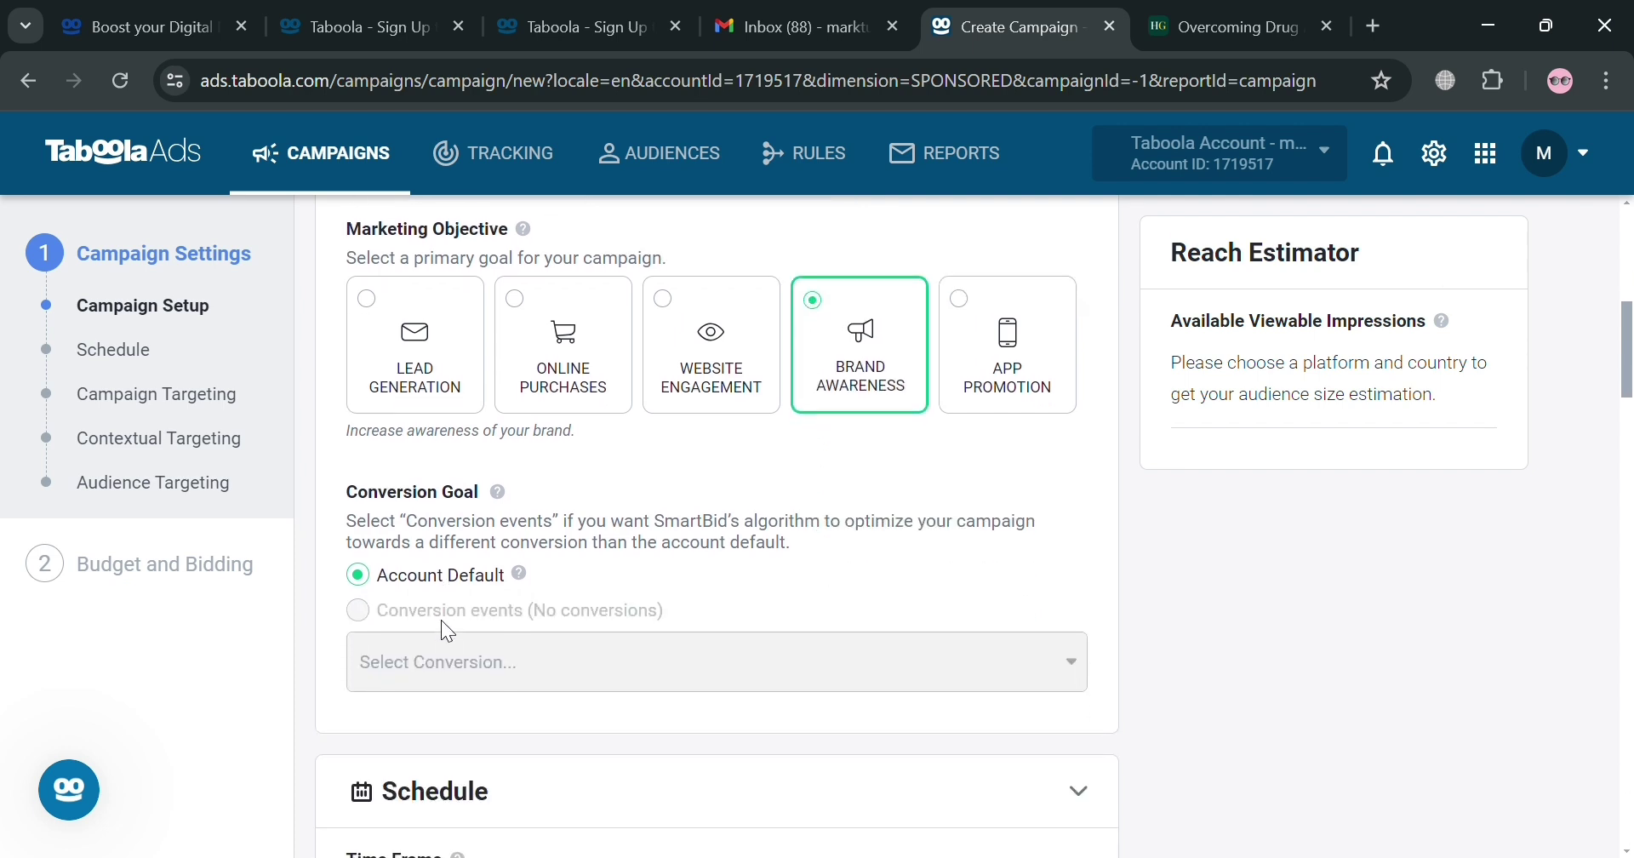
scroll(528, 587, down, 2)
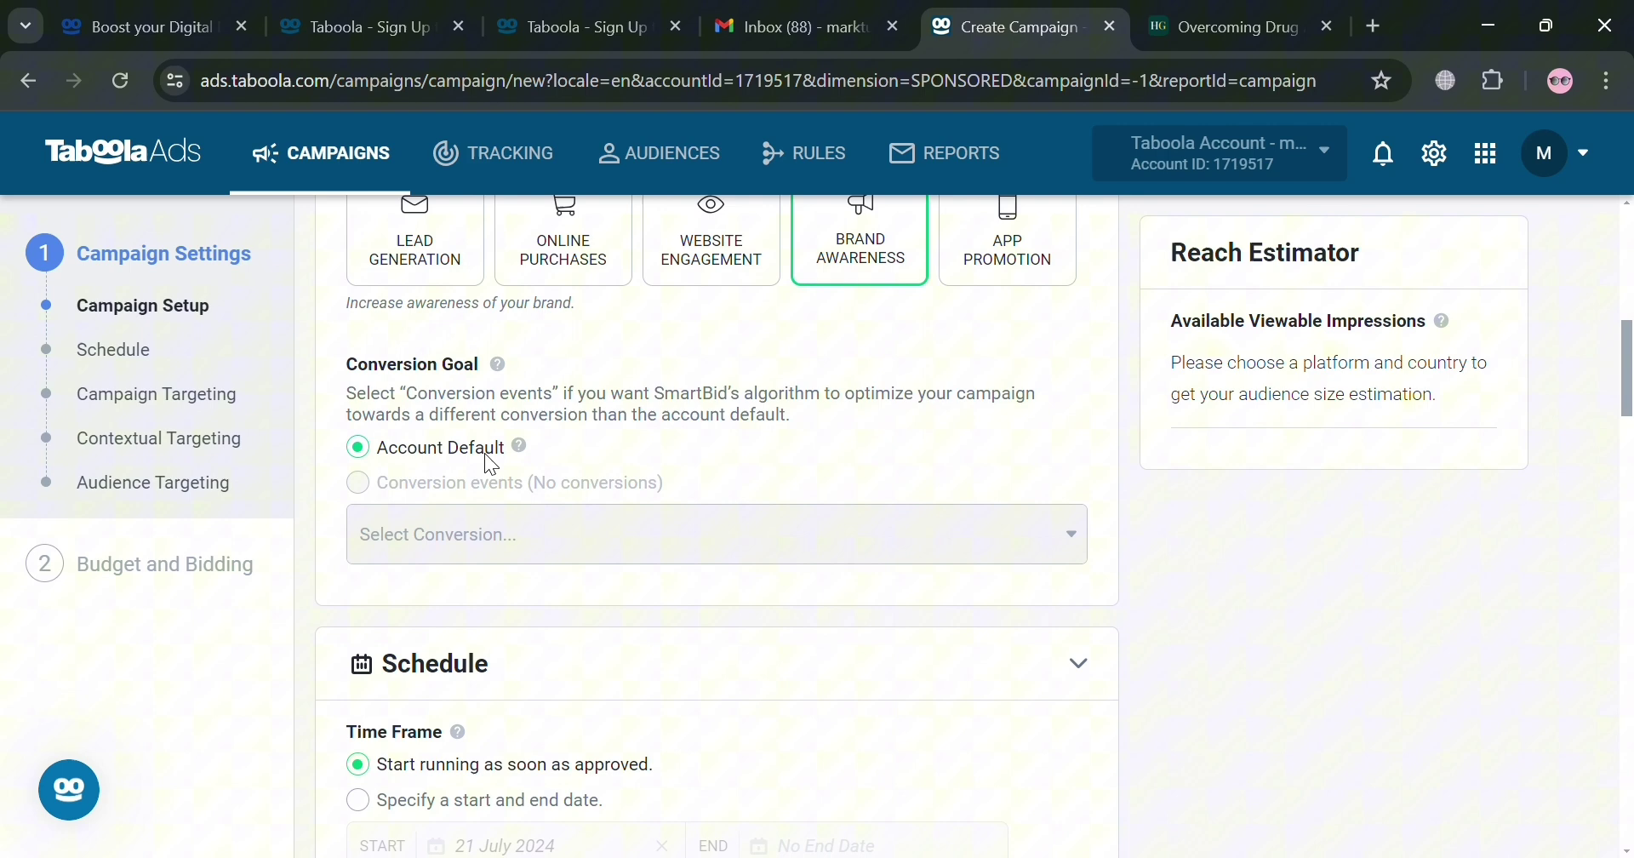
Try the schedule's specified start and end date option, then return the time frame to start running as soon as approved.
scroll(774, 430, down, 2)
scroll(534, 520, down, 2)
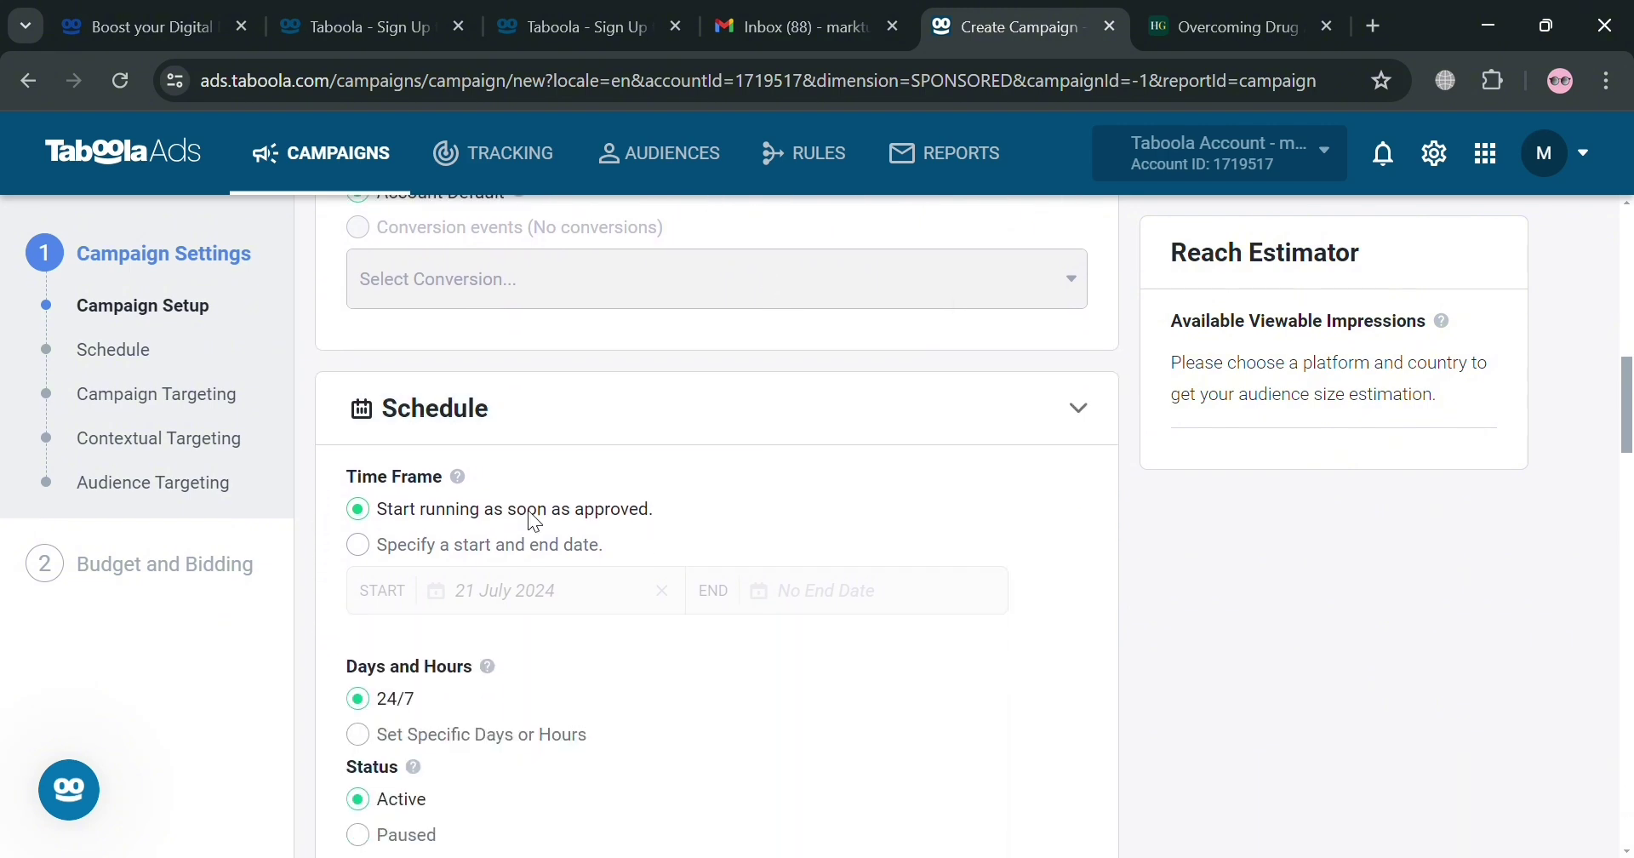
scroll(534, 521, down, 3)
scroll(361, 508, up, 1)
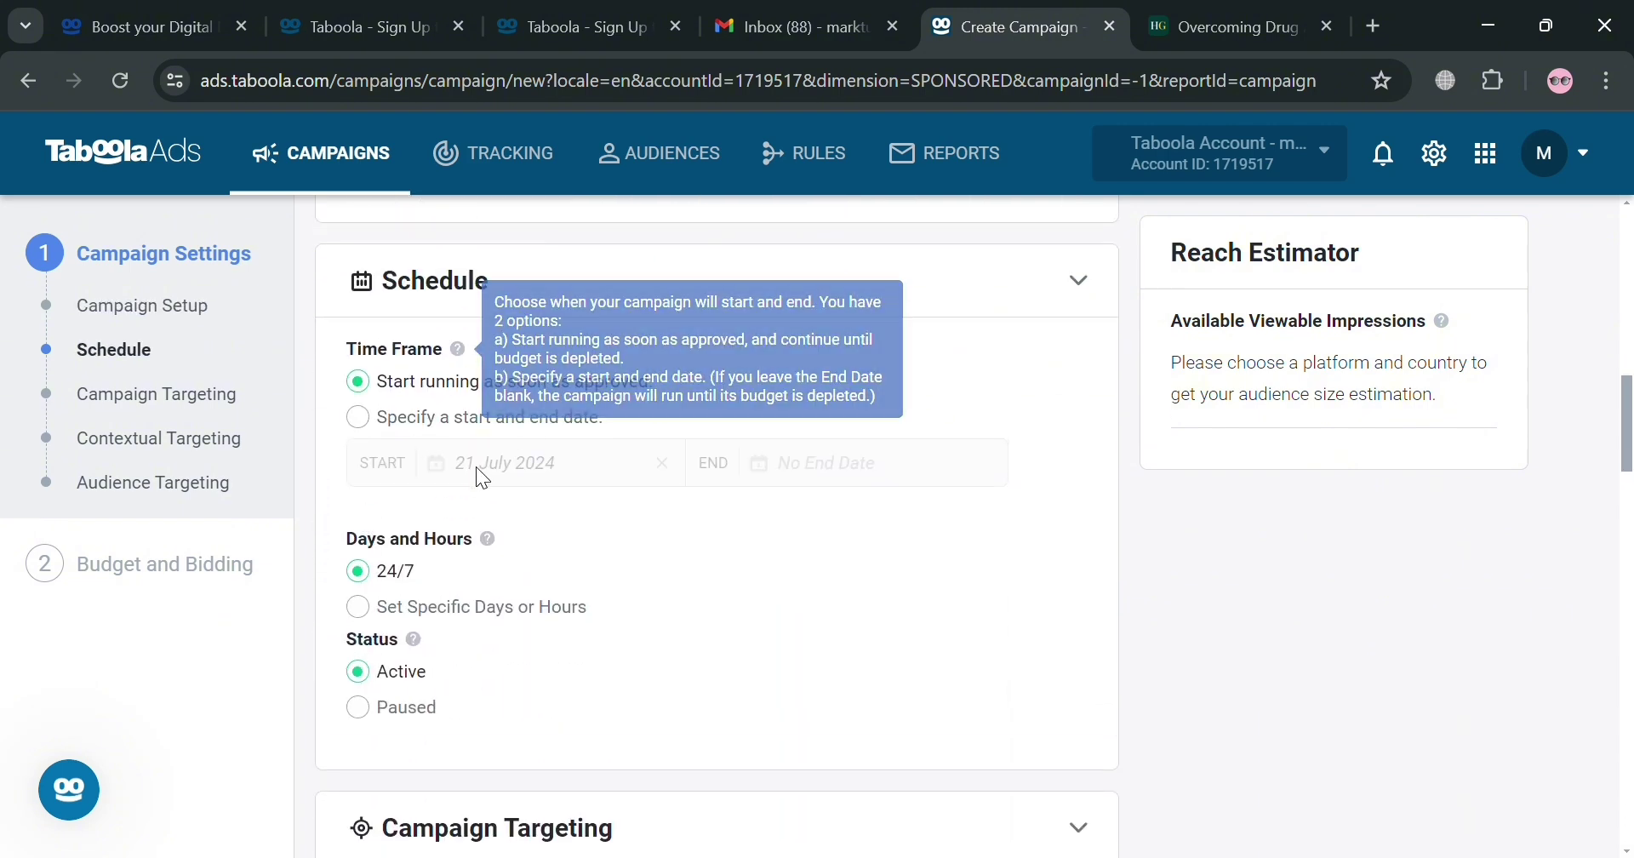
click(358, 417)
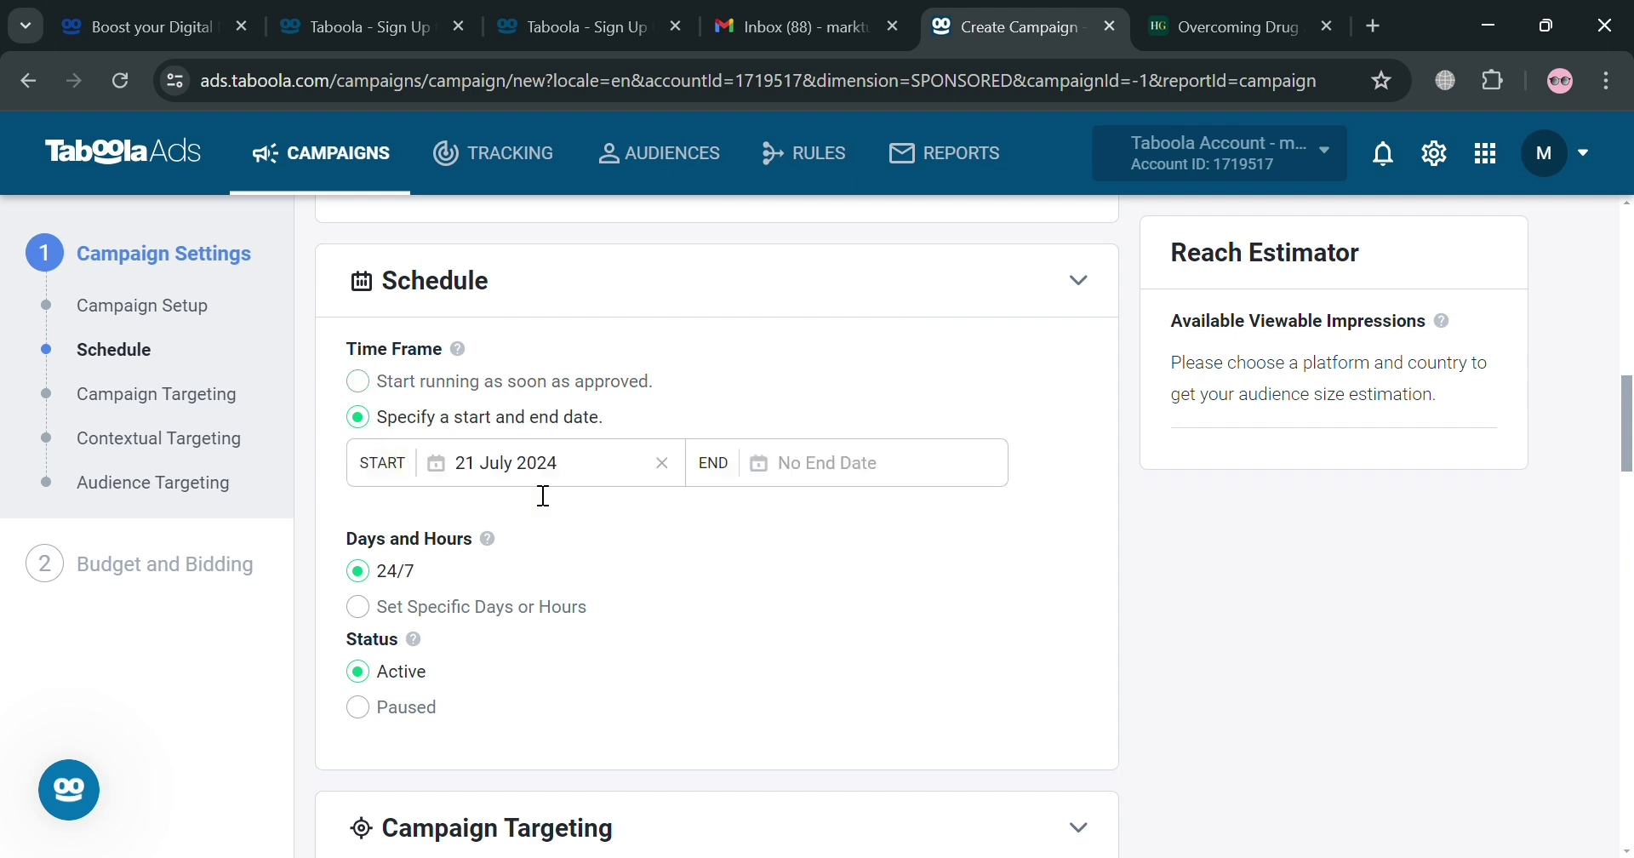
click(358, 380)
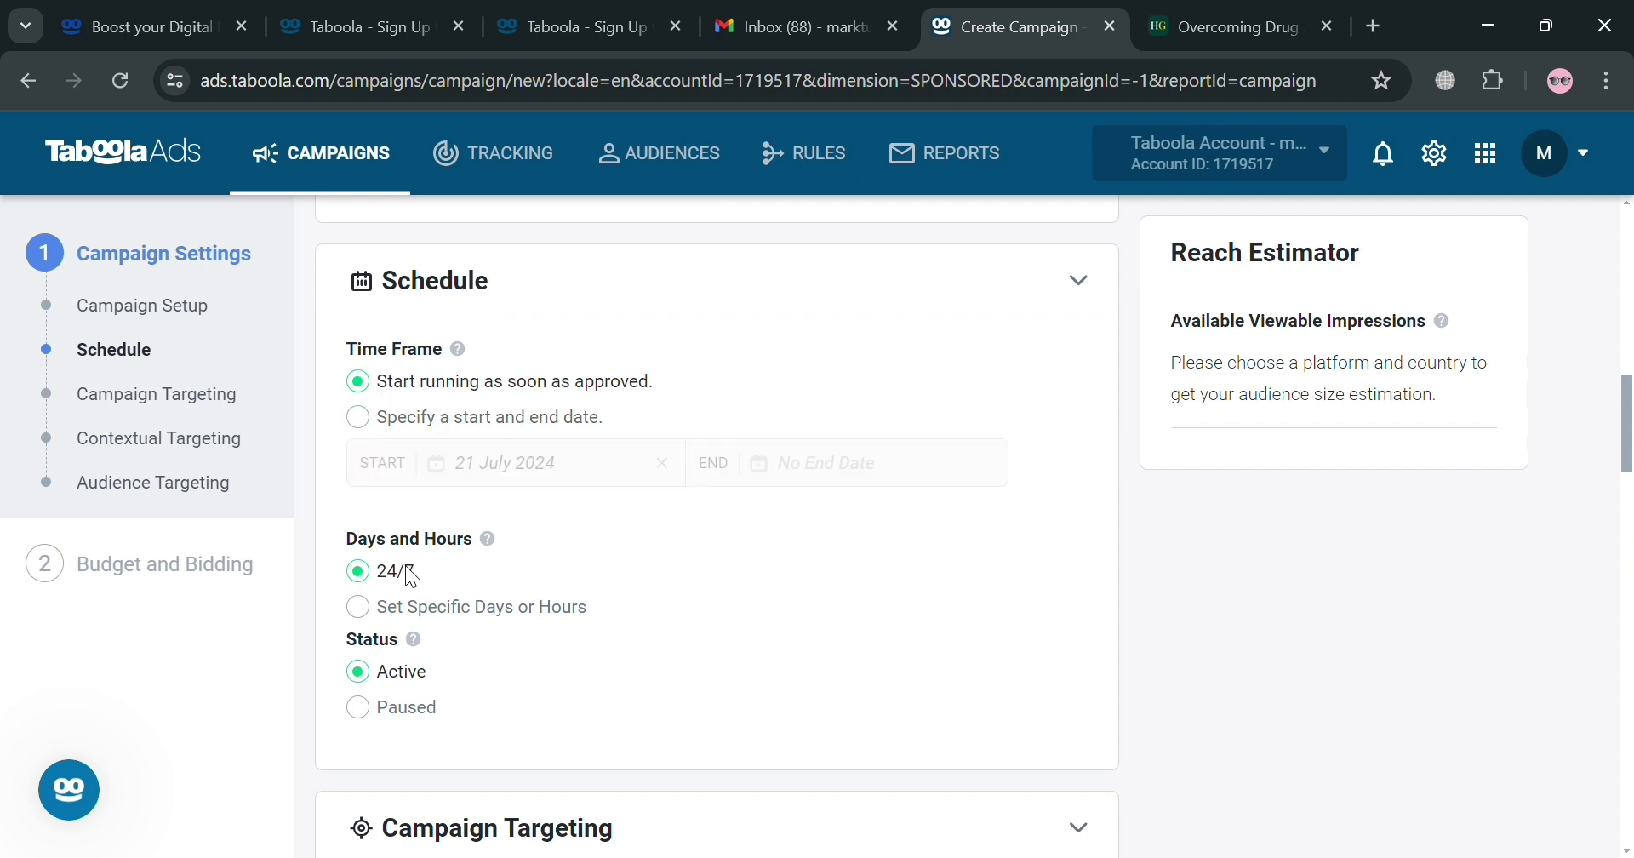
Include United States as a target country in the campaign's location targeting.
scroll(405, 565, down, 3)
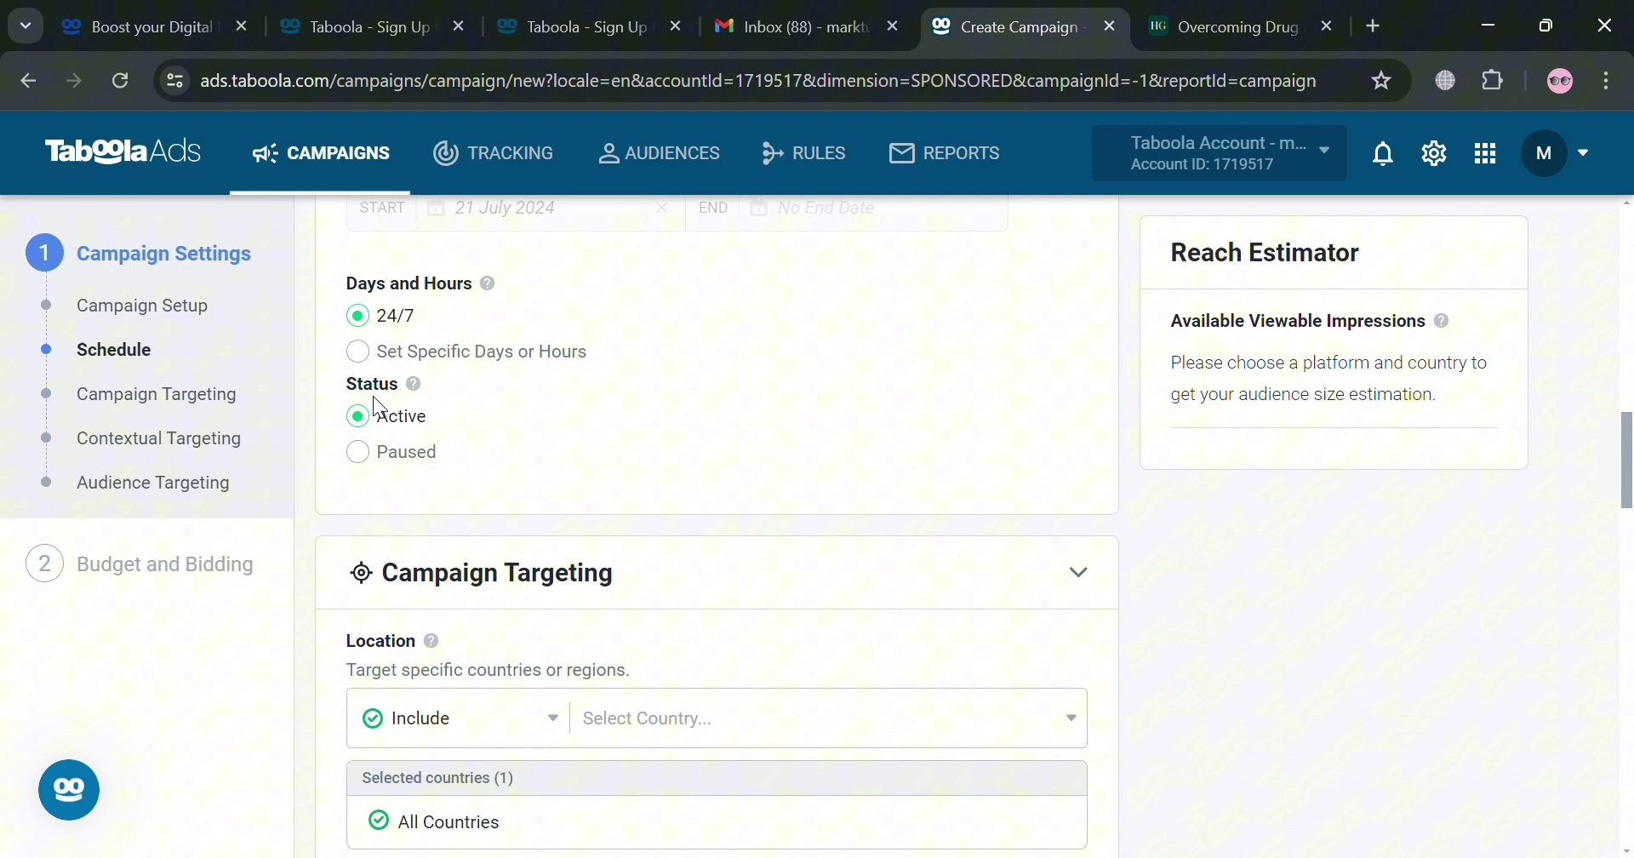
scroll(373, 451, down, 3)
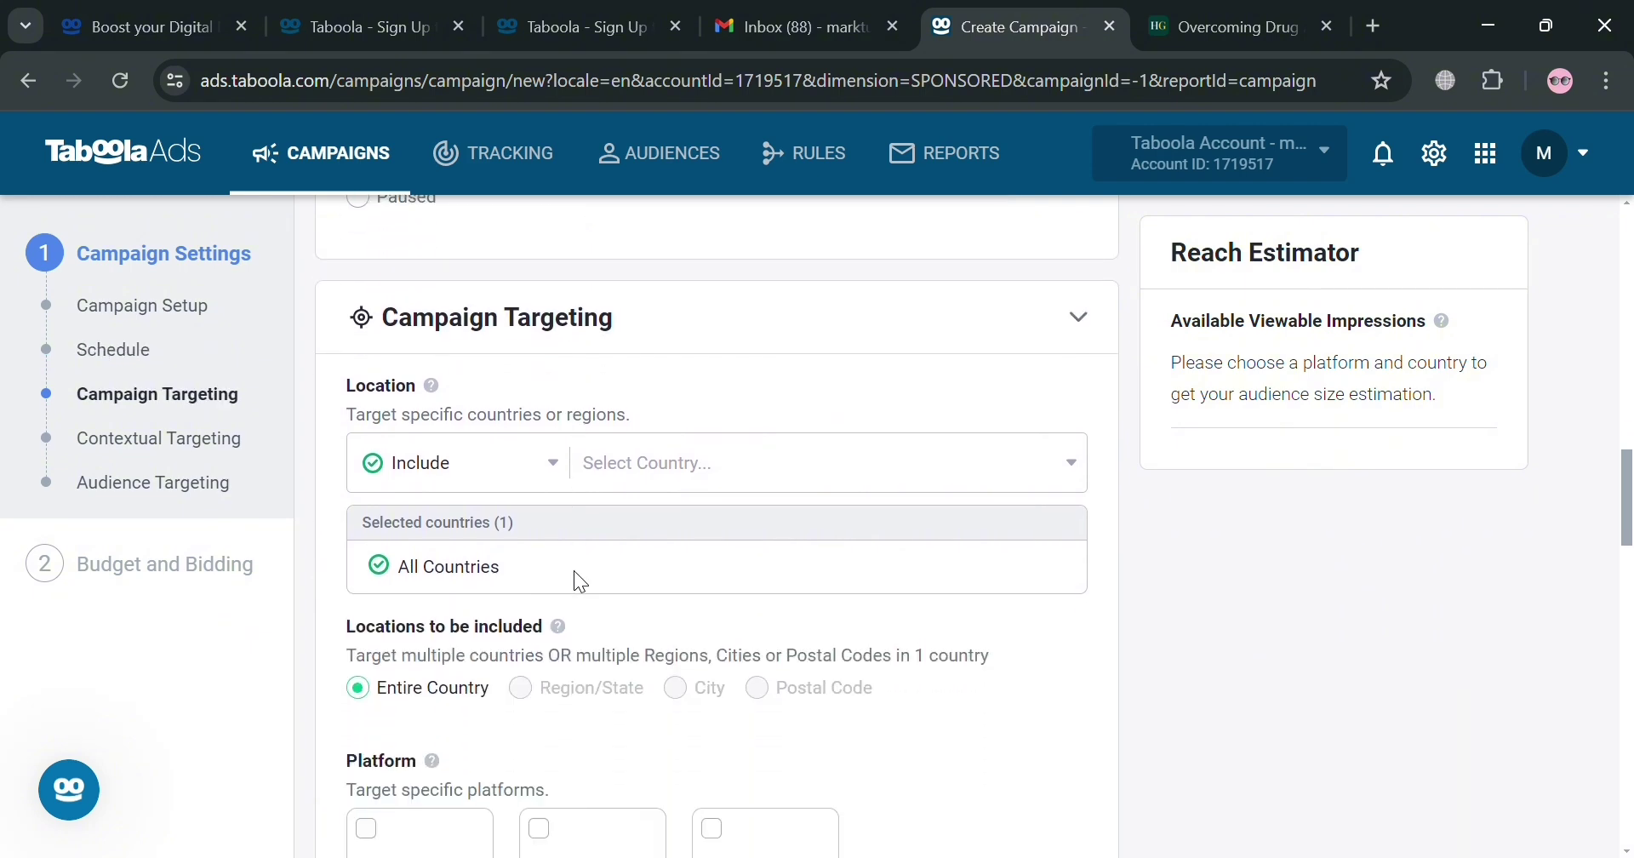
click(876, 473)
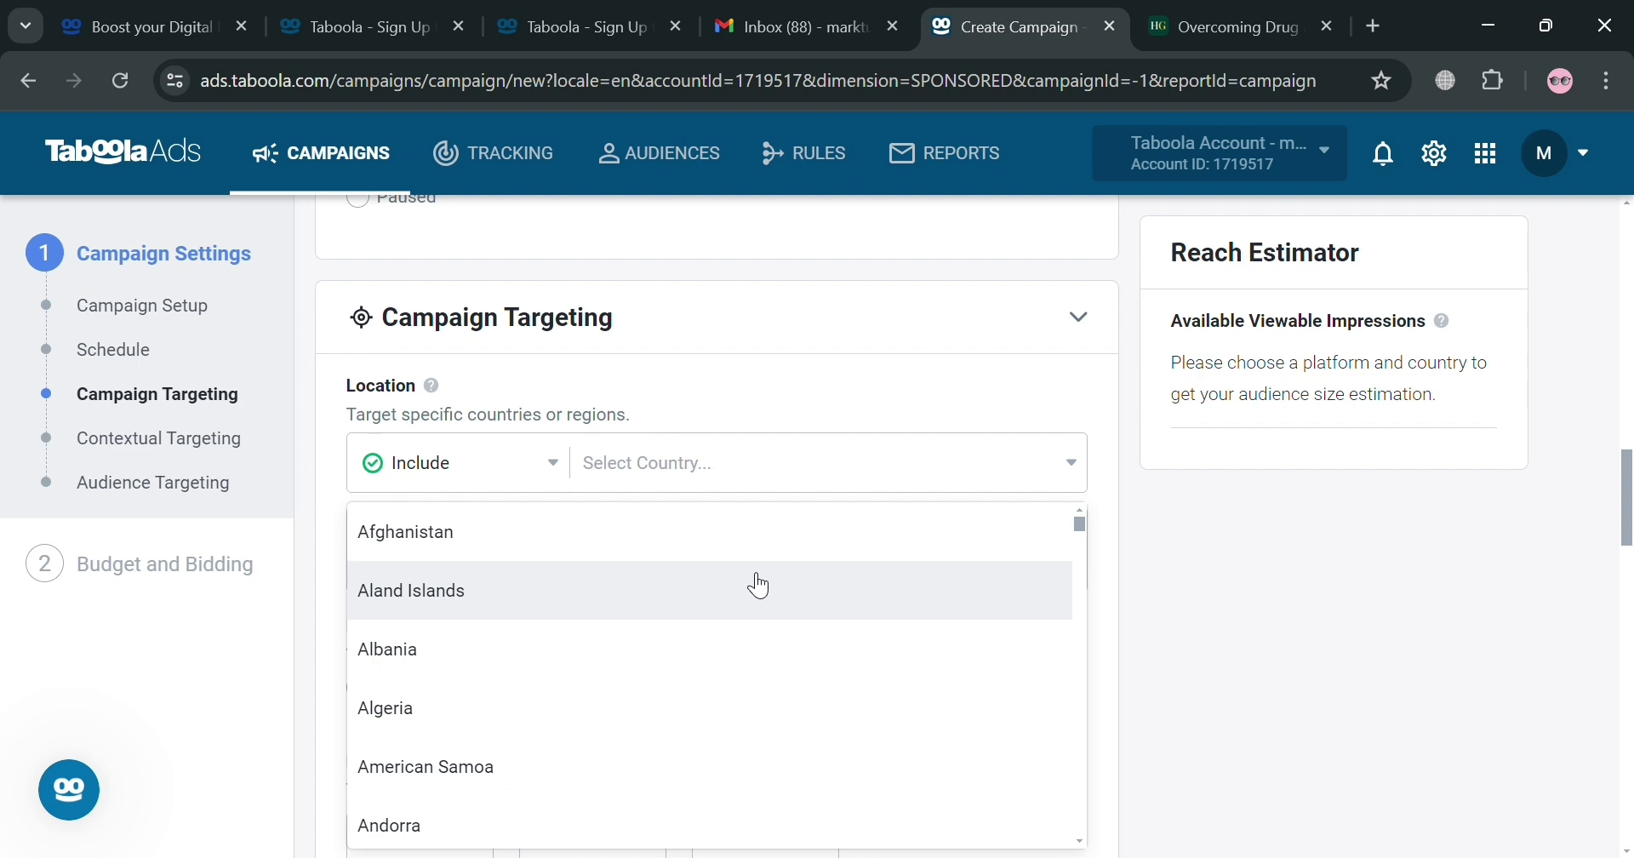
text(uni)
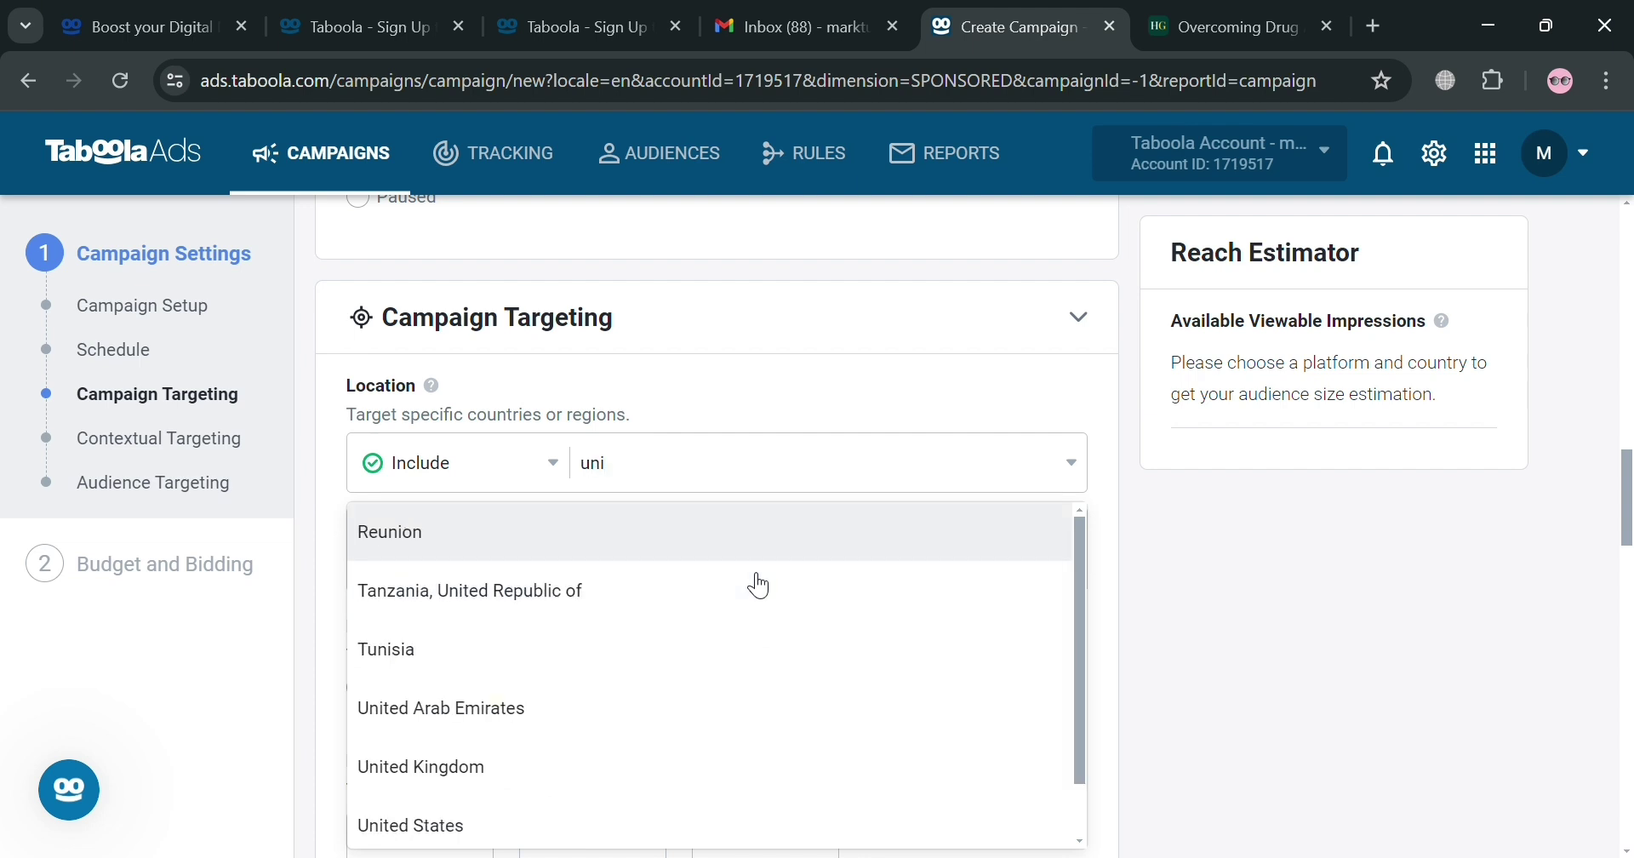
click(534, 815)
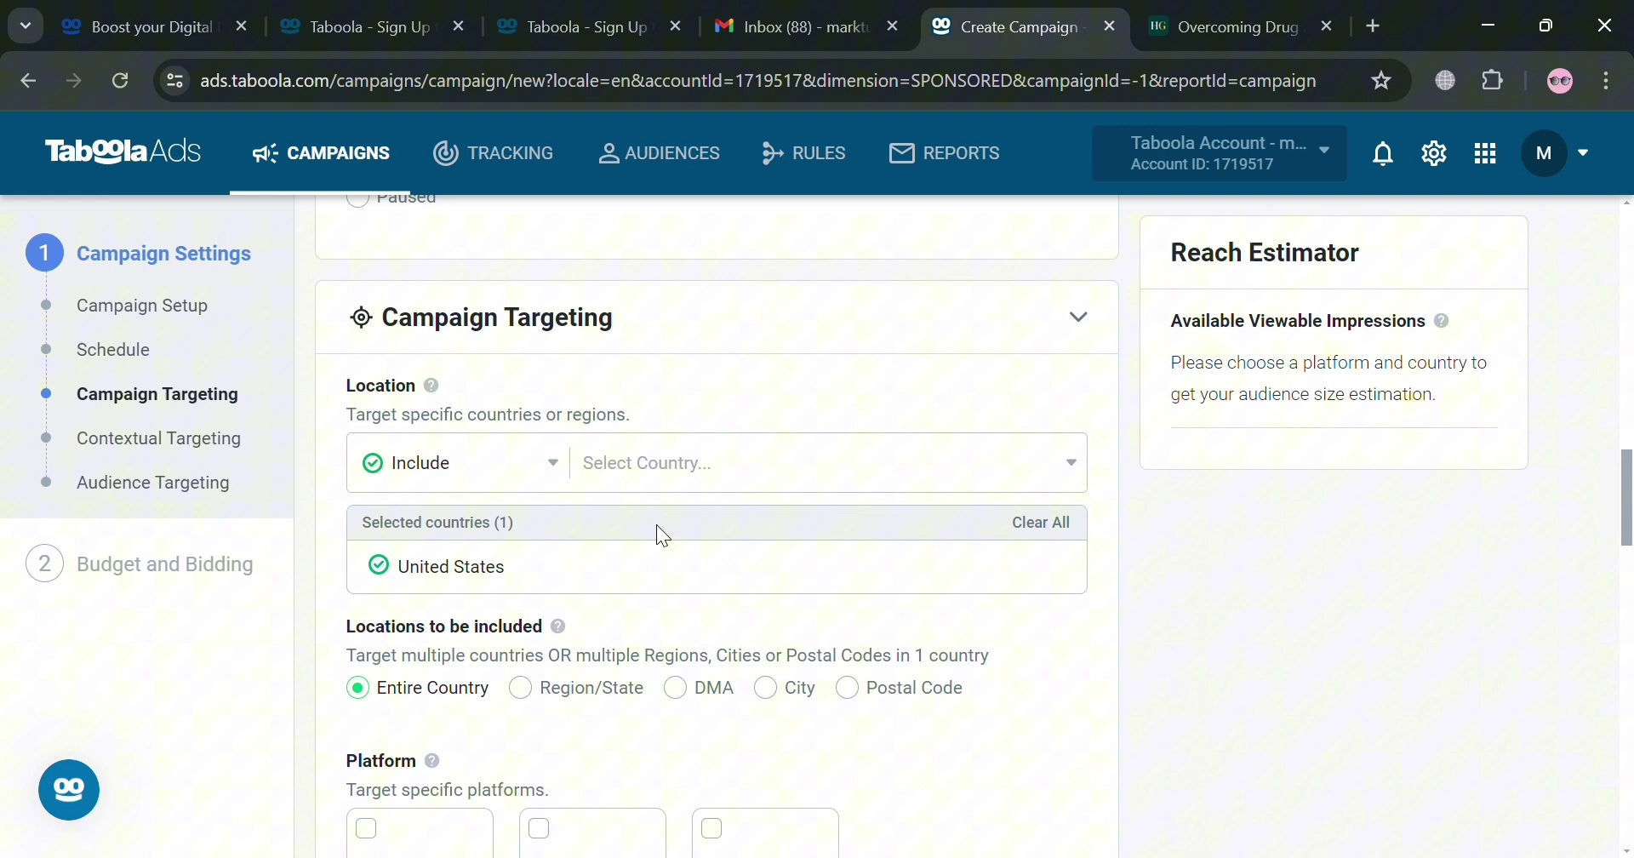
Add United Kingdom and Australia to the included target countries.
click(776, 448)
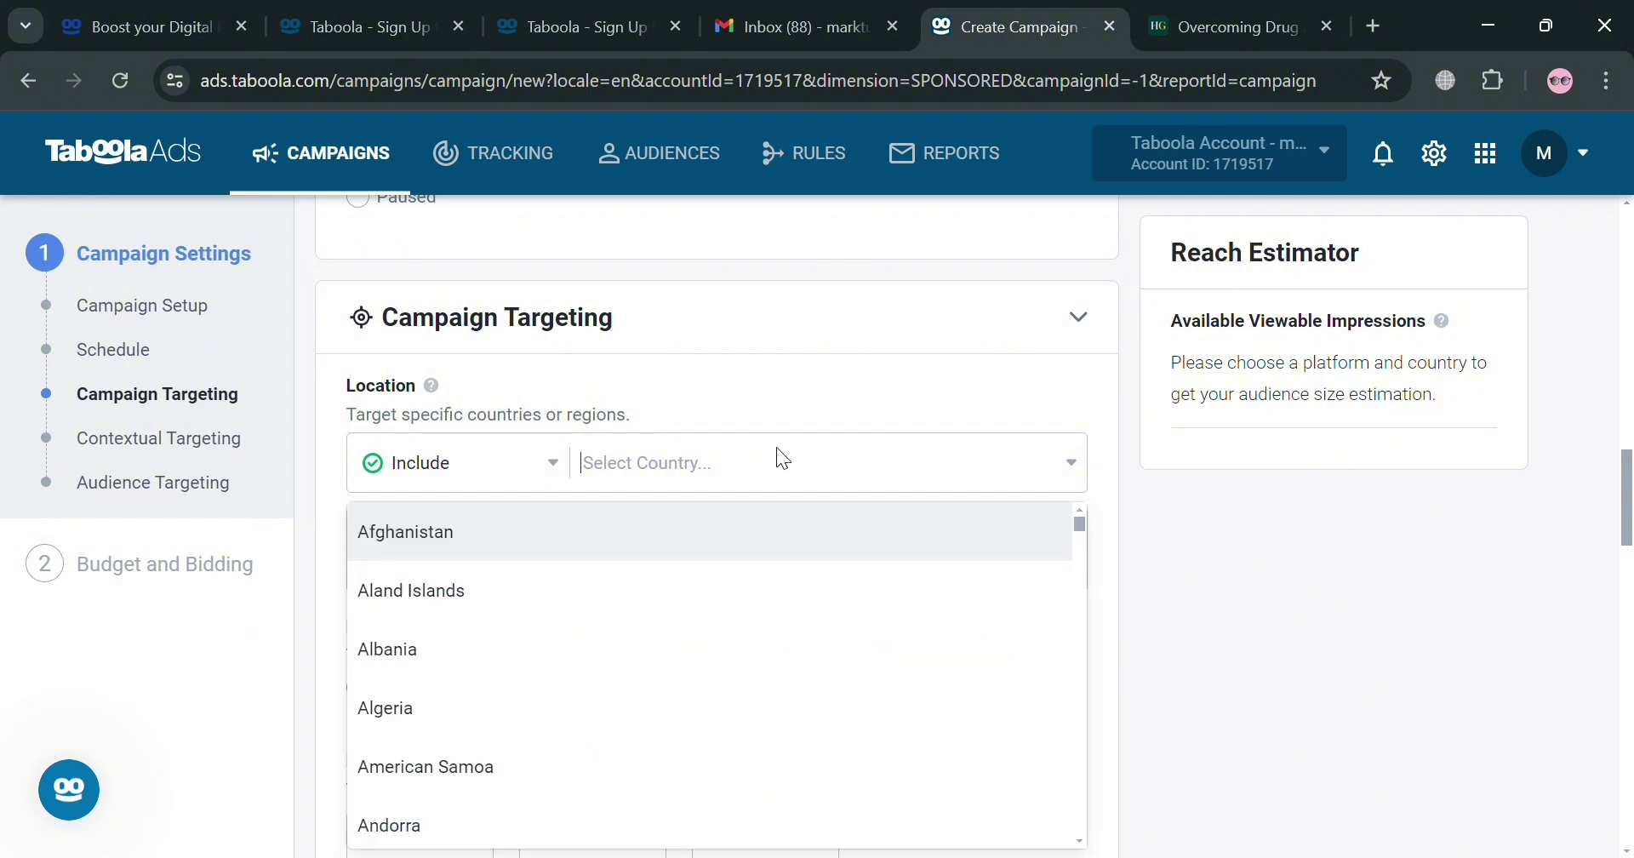
text(u)
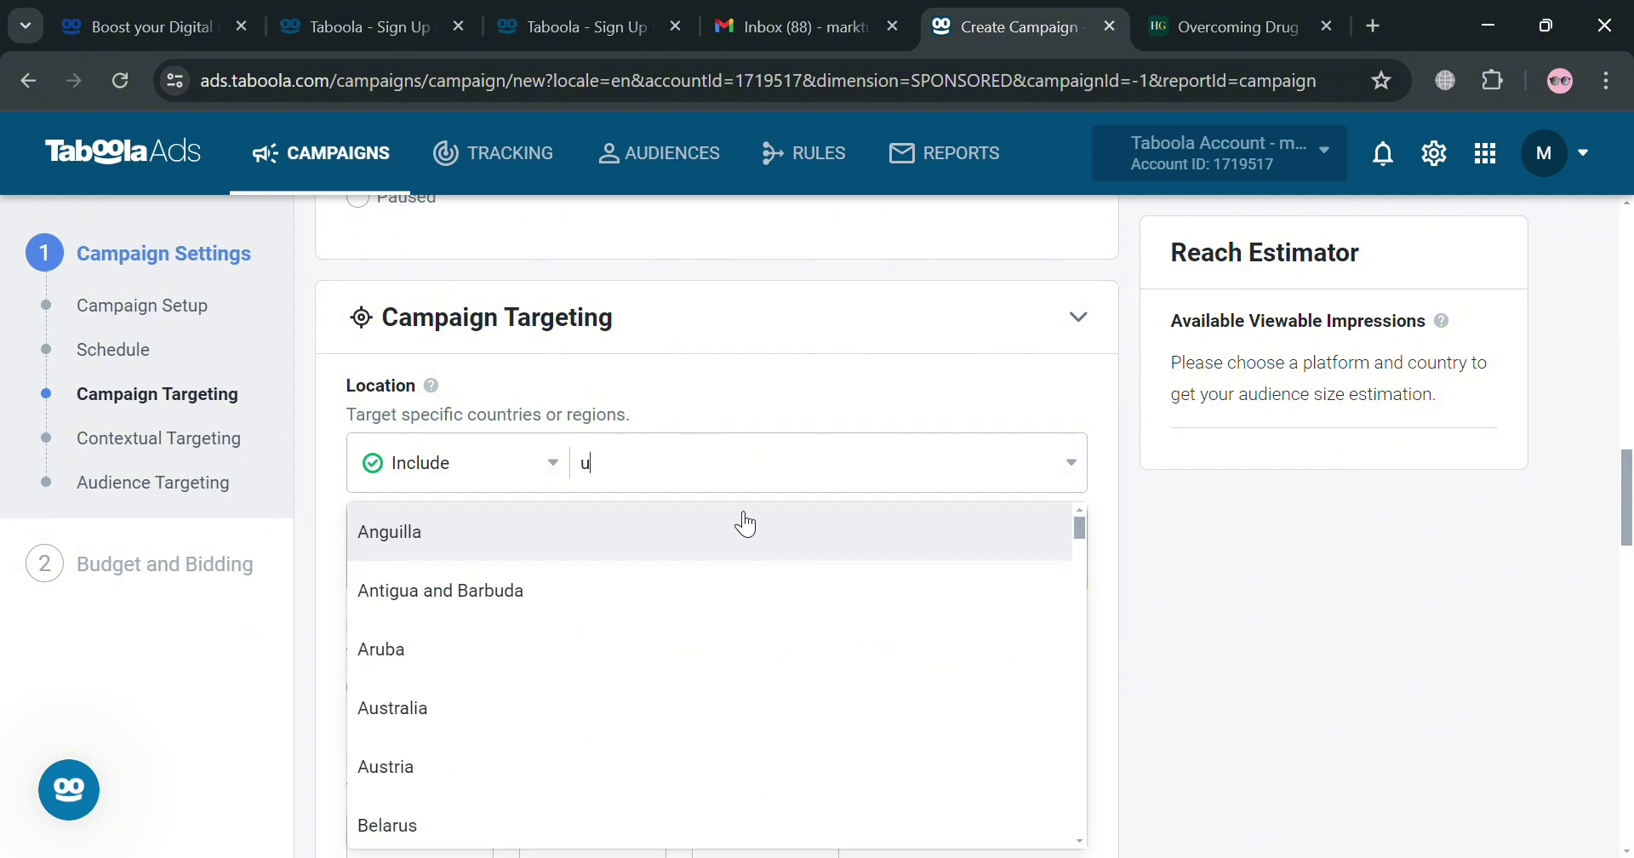
text(nited)
click(644, 644)
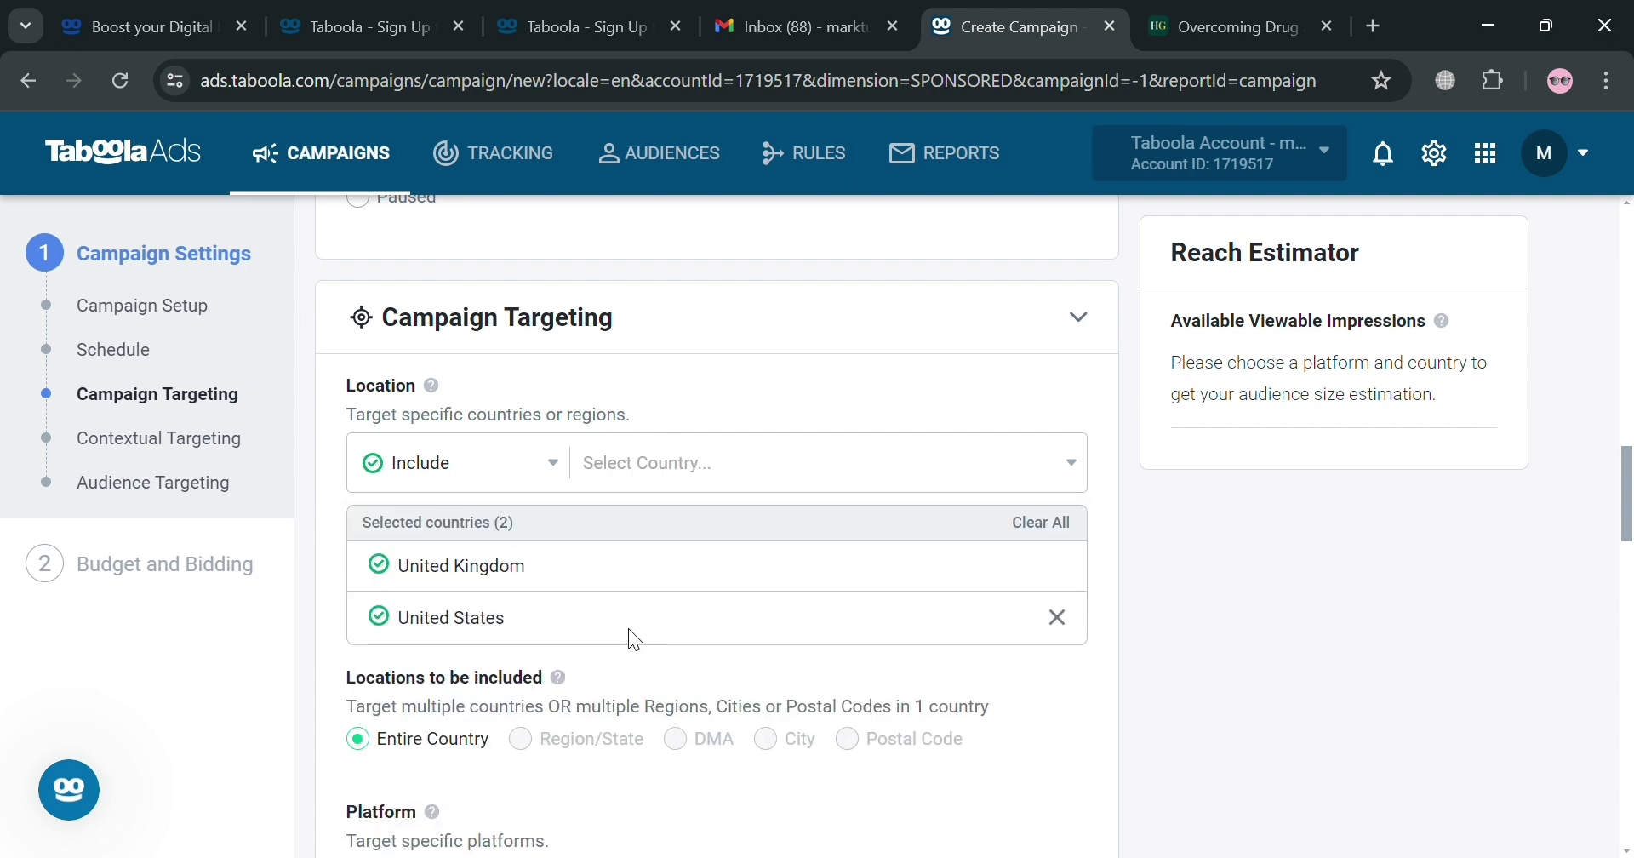
click(771, 466)
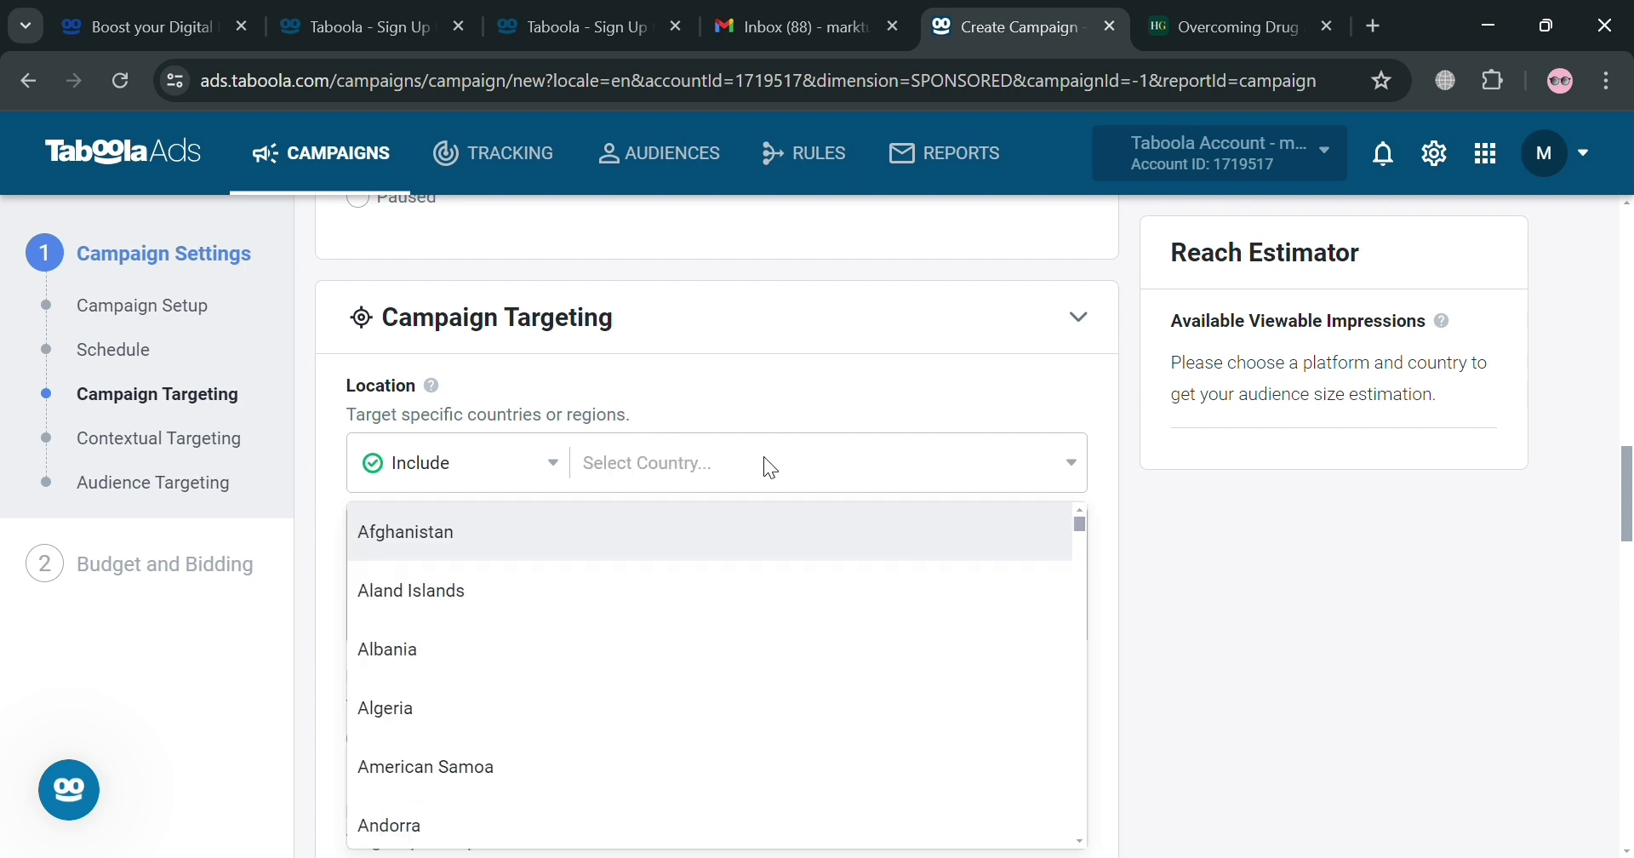
text(austra)
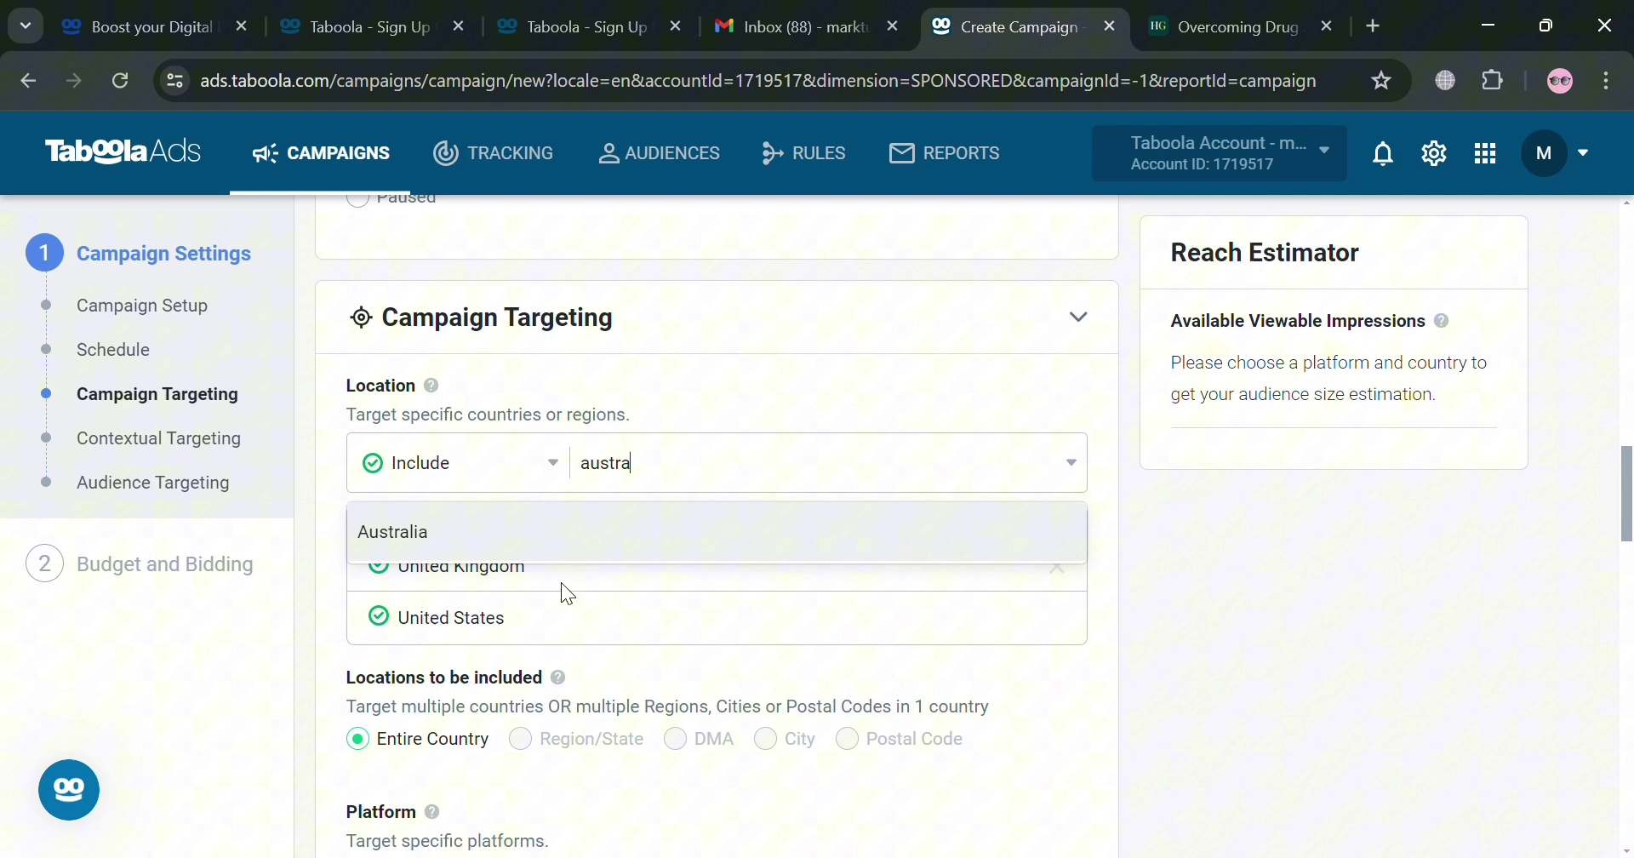
click(548, 536)
Target only the Desktop platform, clearing Mobile after trying it together with Desktop.
scroll(608, 664, down, 5)
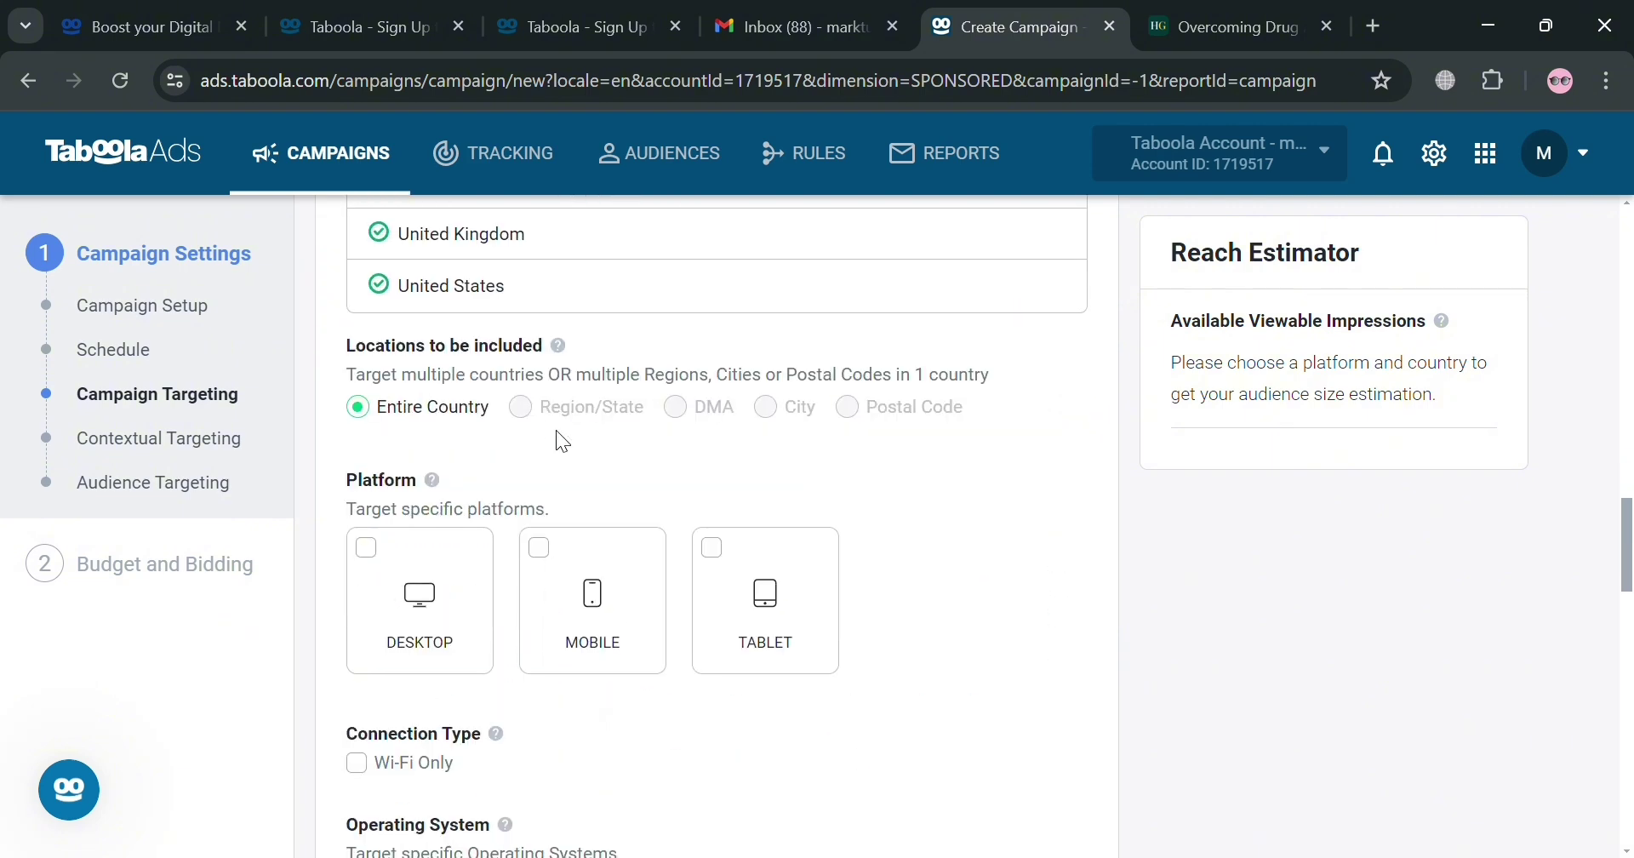
click(408, 574)
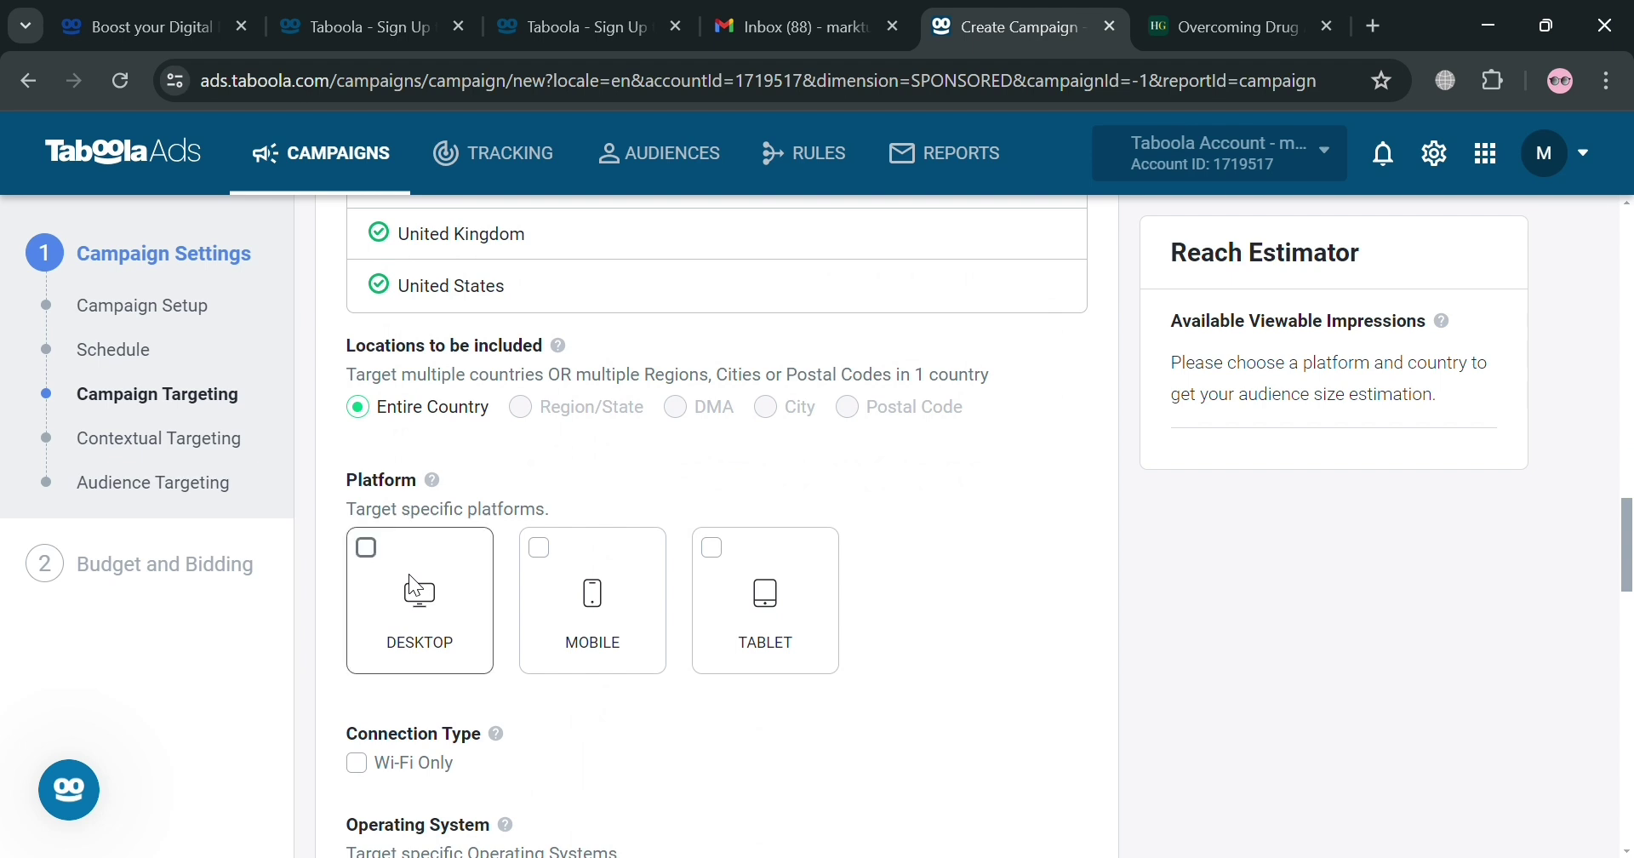
click(370, 549)
click(531, 556)
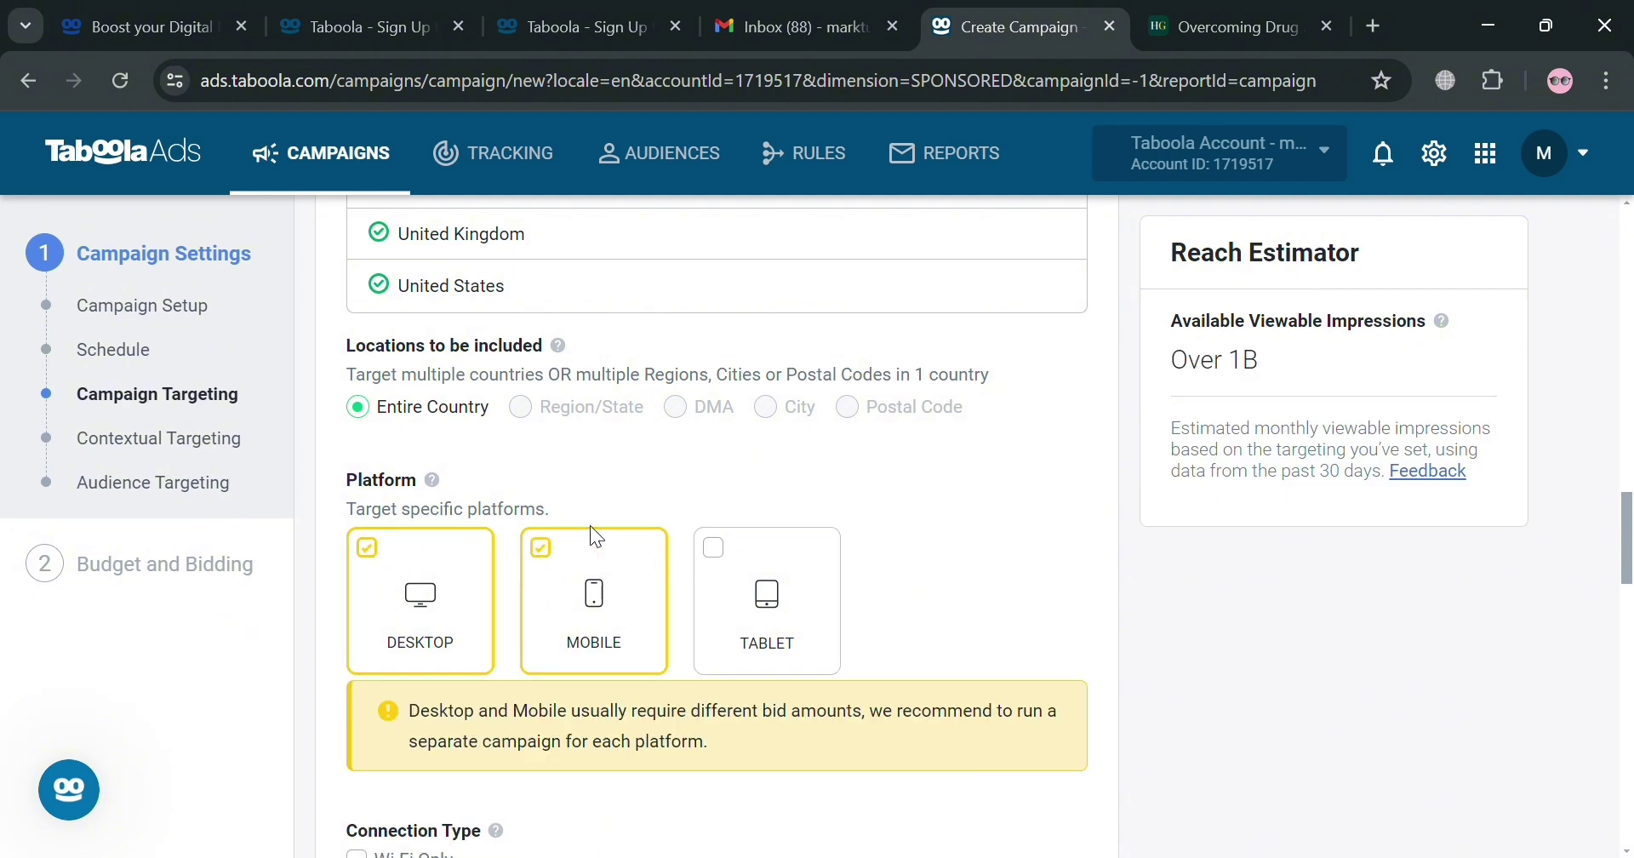
click(536, 547)
Include Android, Mac OS and Windows as the campaign's target operating systems.
scroll(557, 594, down, 3)
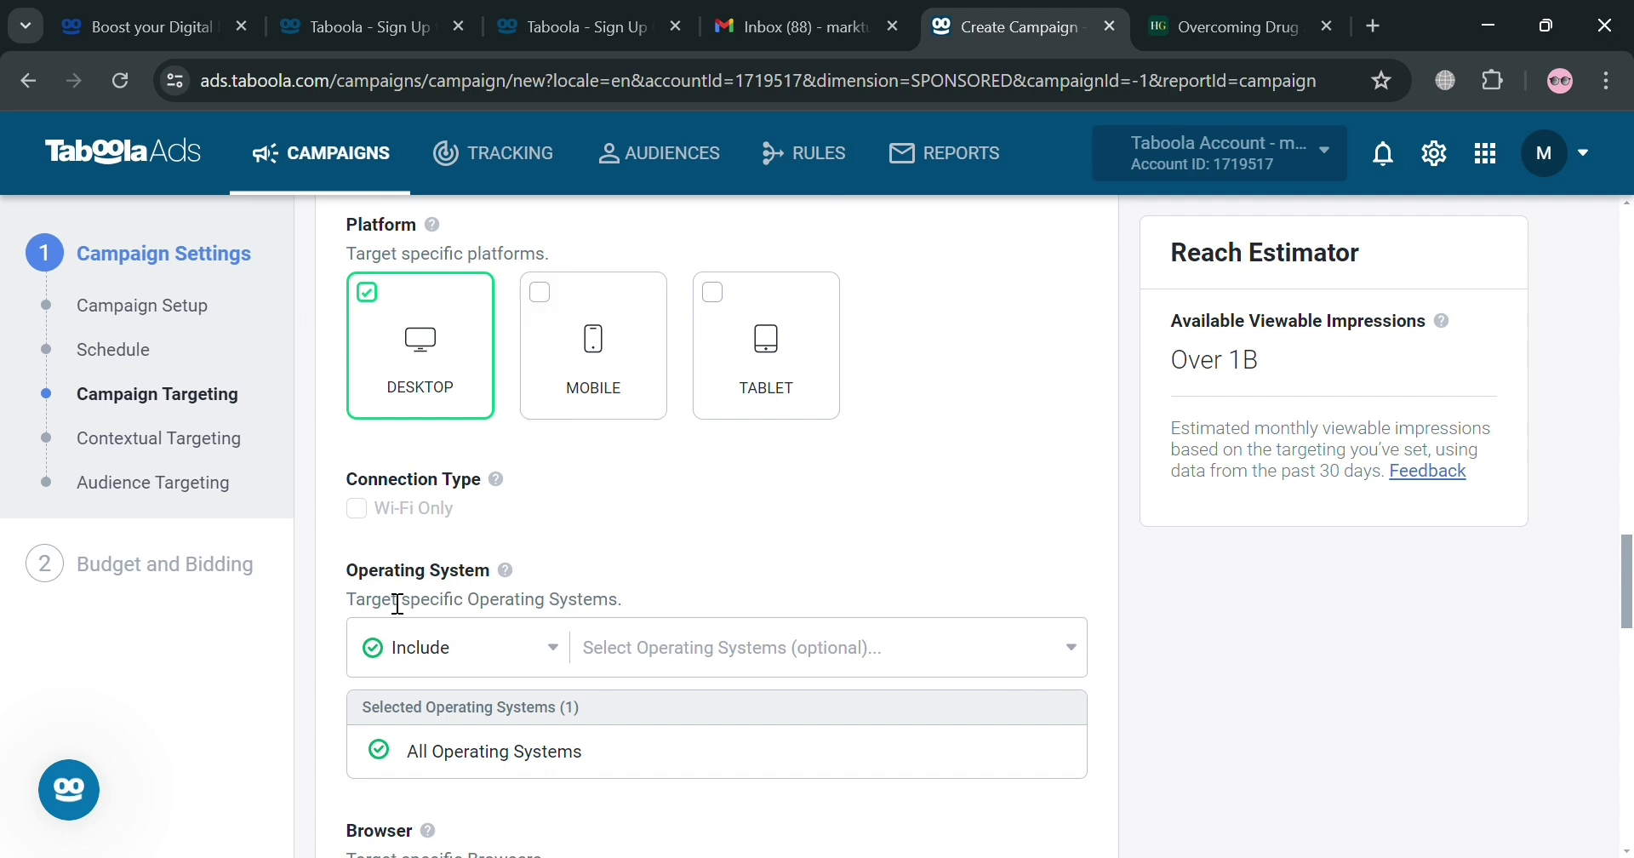
click(556, 662)
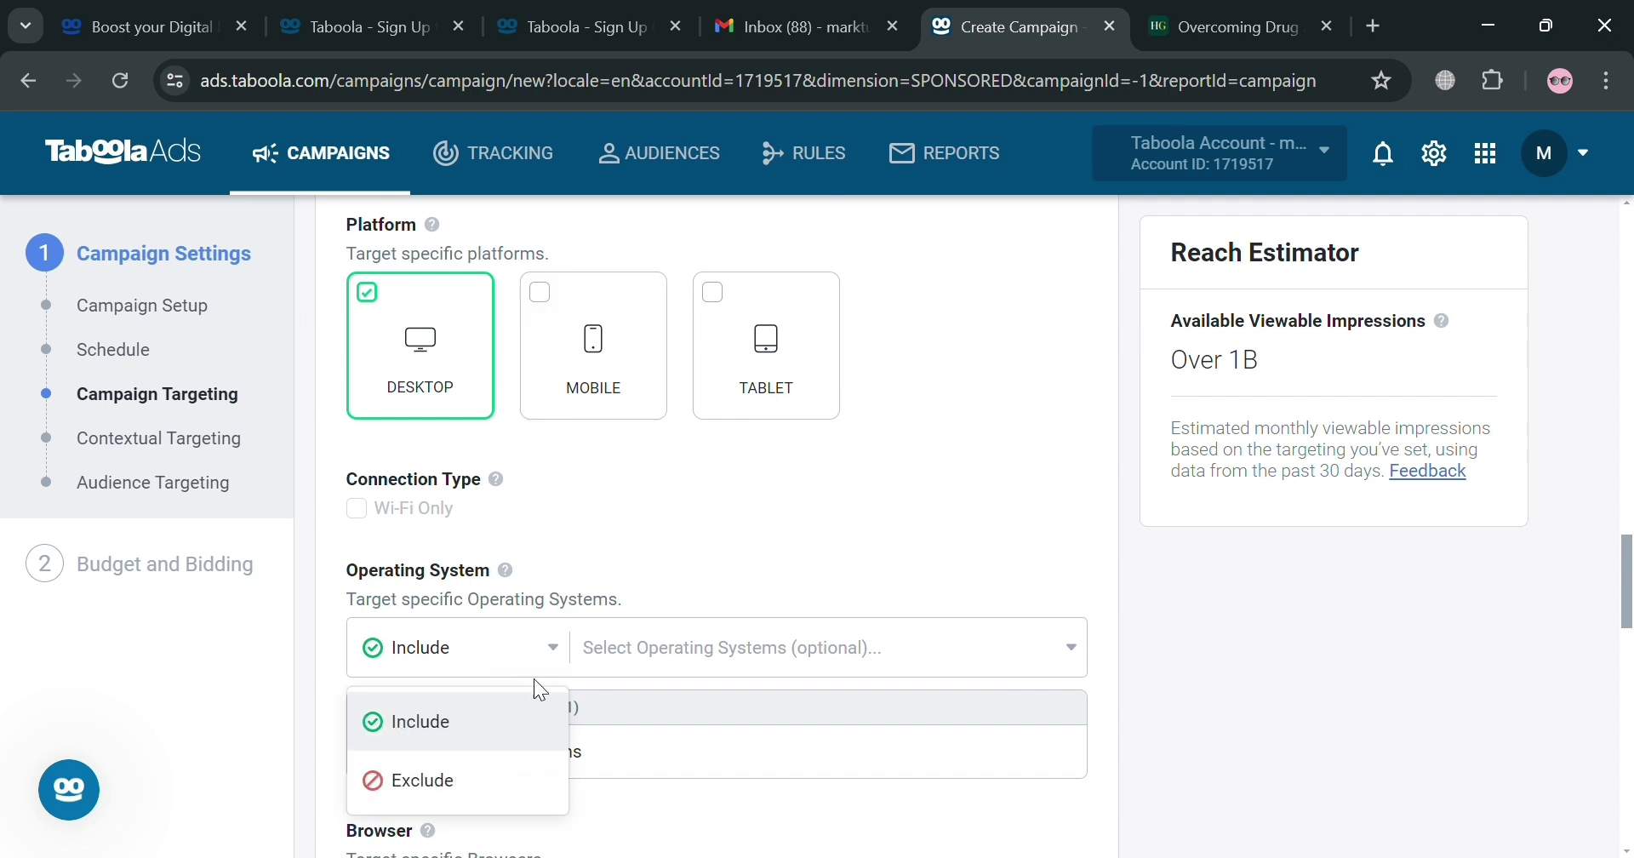
click(954, 647)
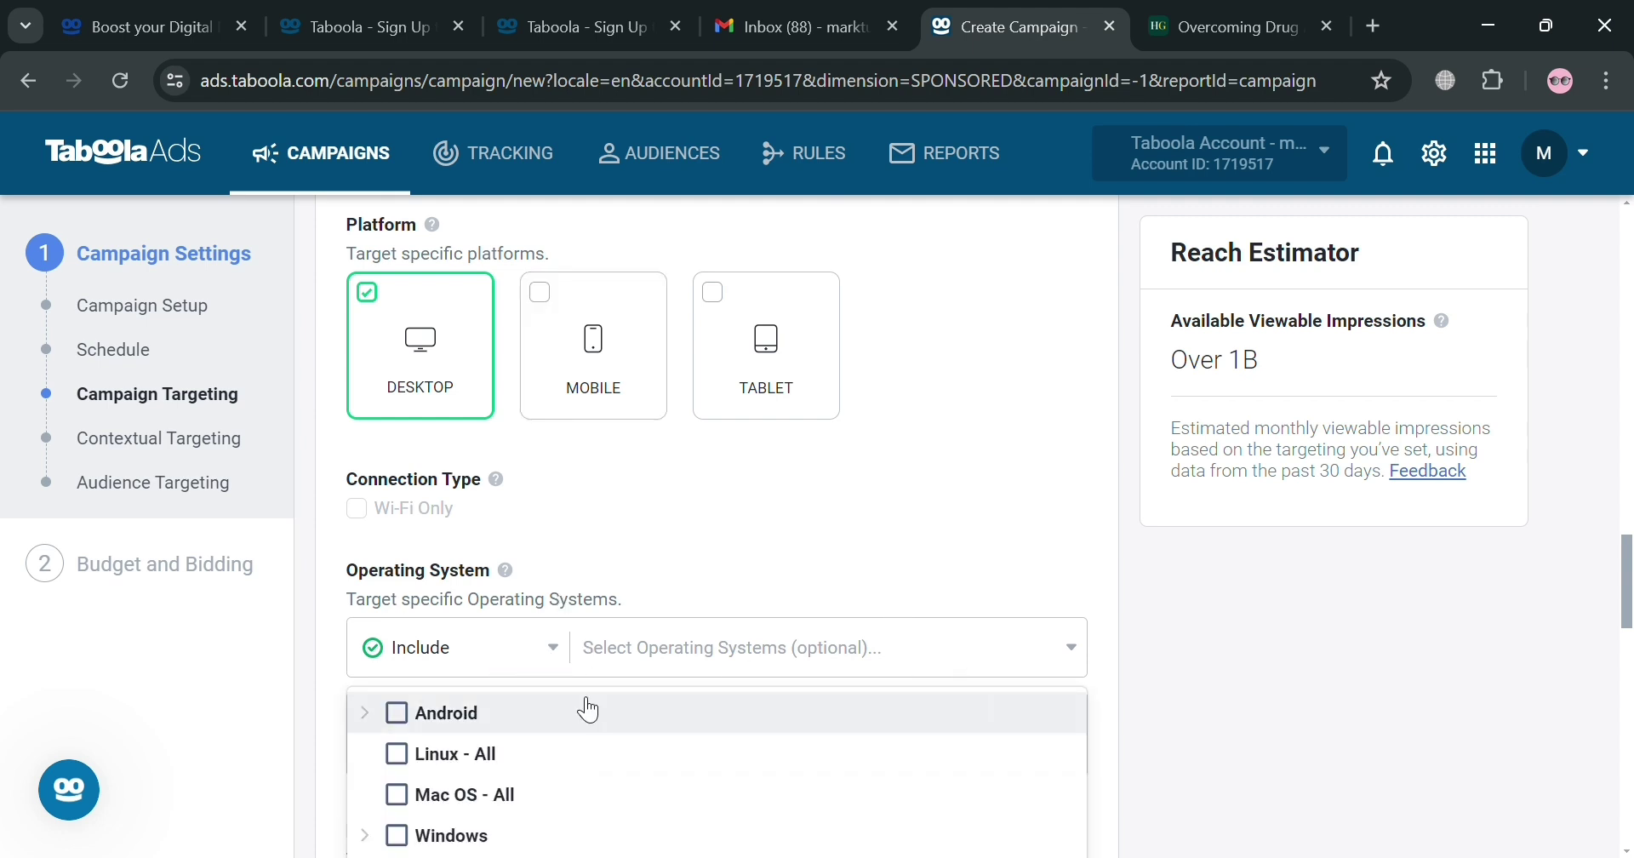
click(414, 720)
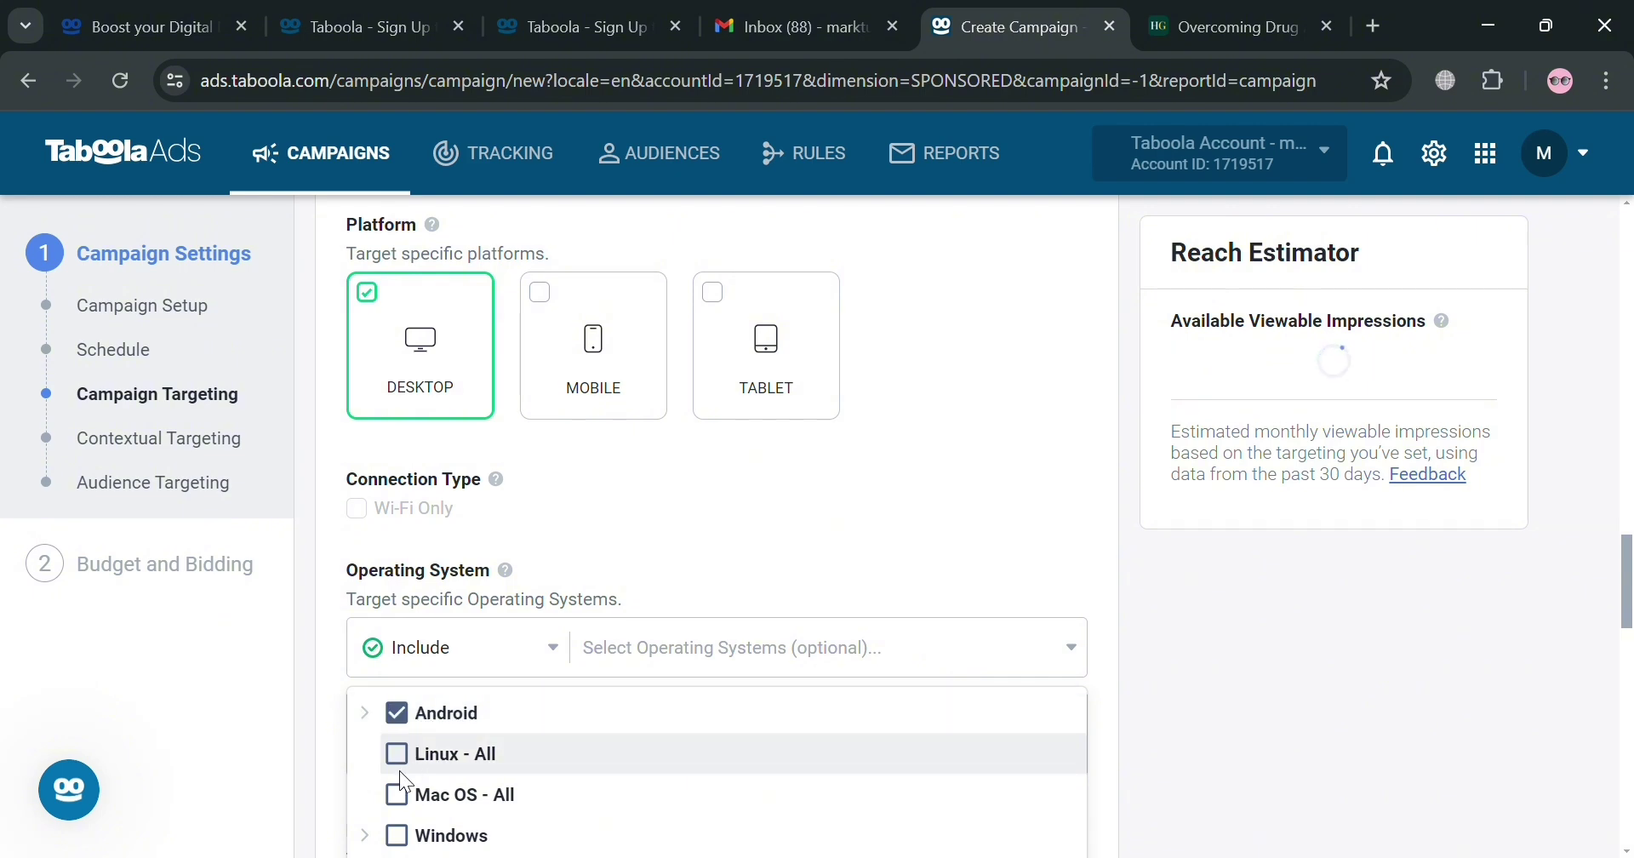
click(397, 794)
click(397, 834)
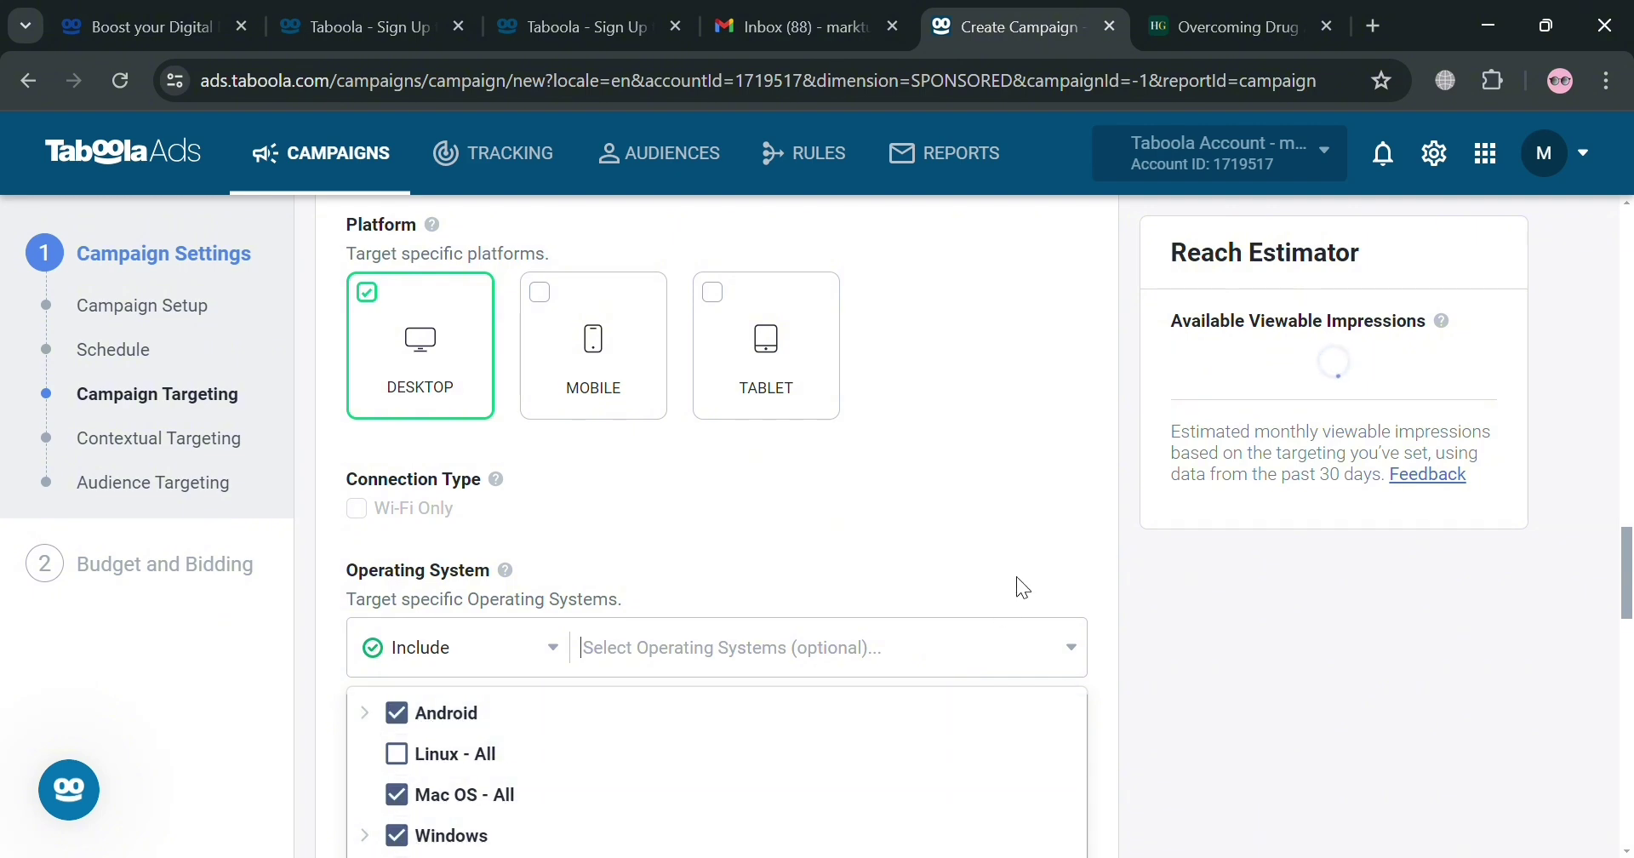
click(1012, 584)
scroll(931, 561, down, 5)
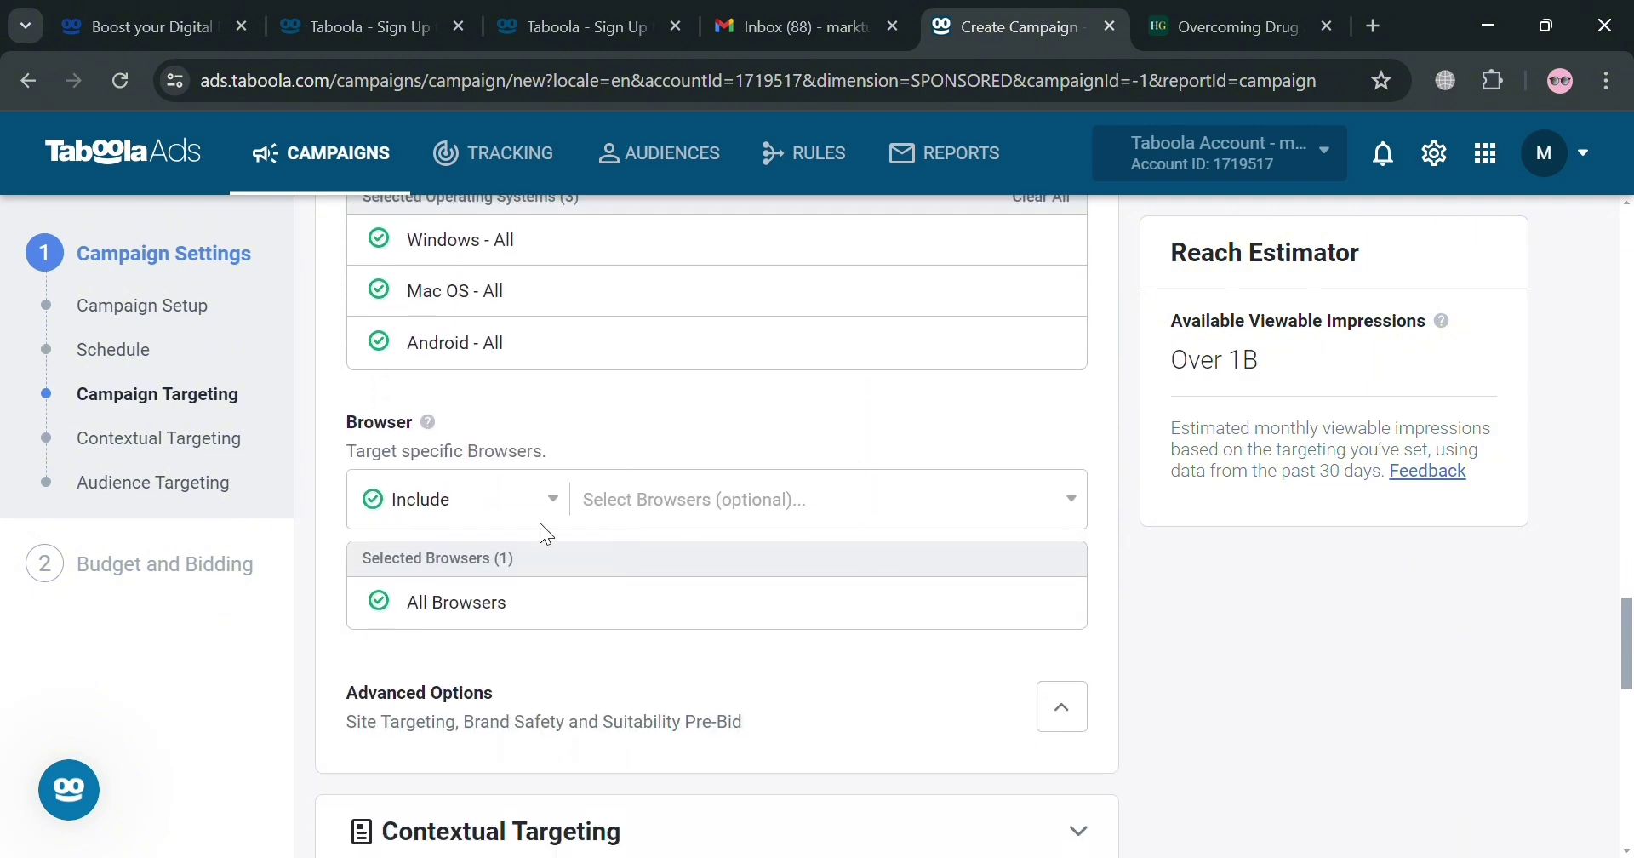
Include Chrome, Safari, Internet Explorer, Facebook In-App Browser and Firefox as the campaign's target browsers.
click(712, 528)
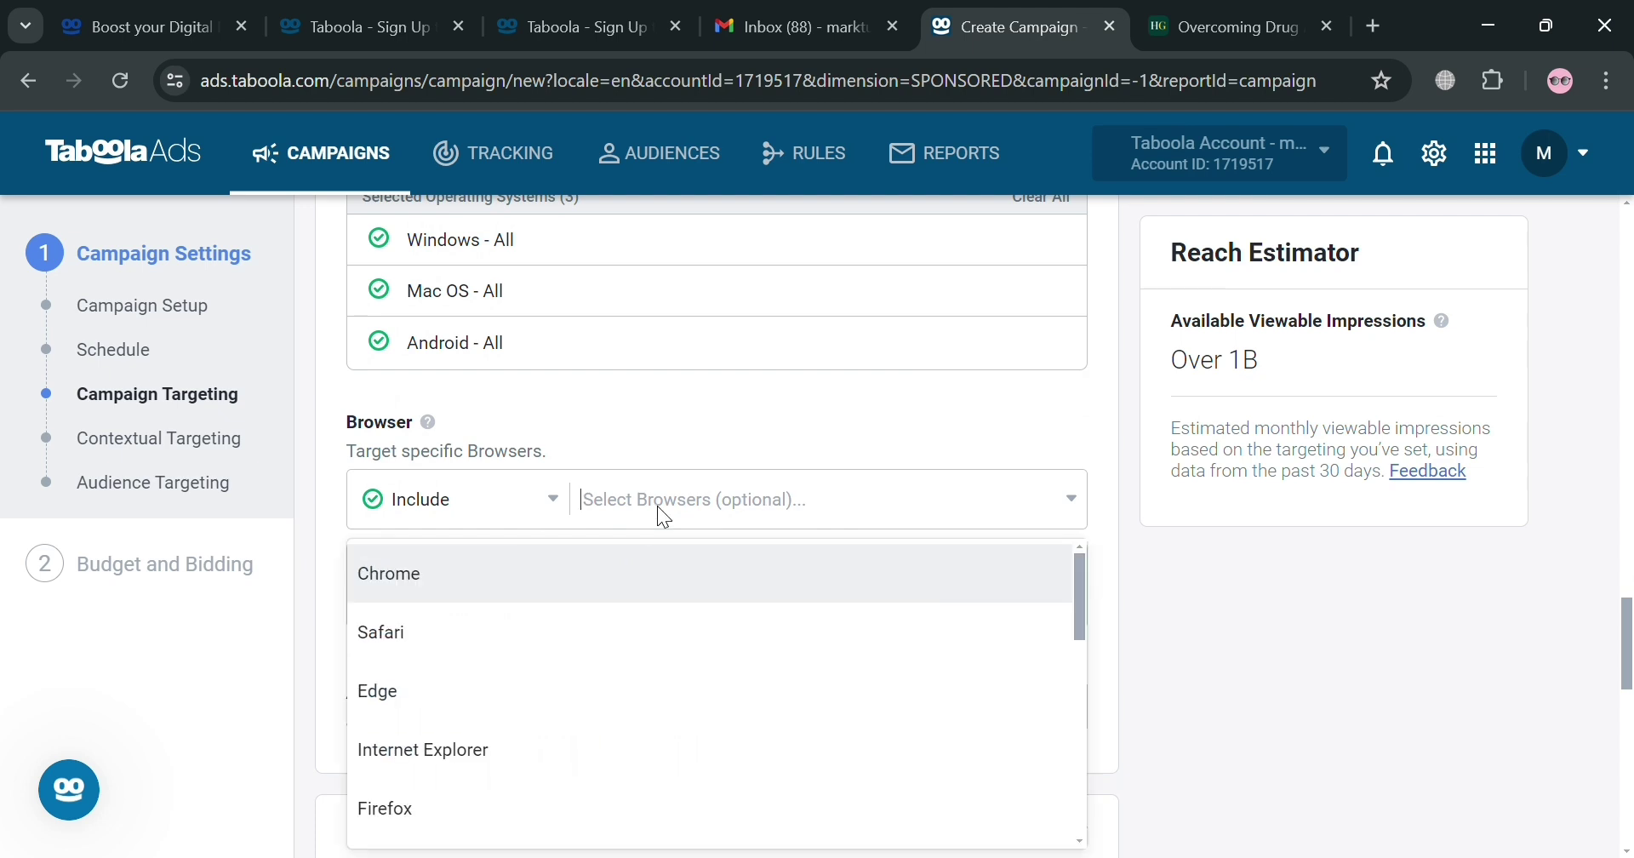
click(595, 576)
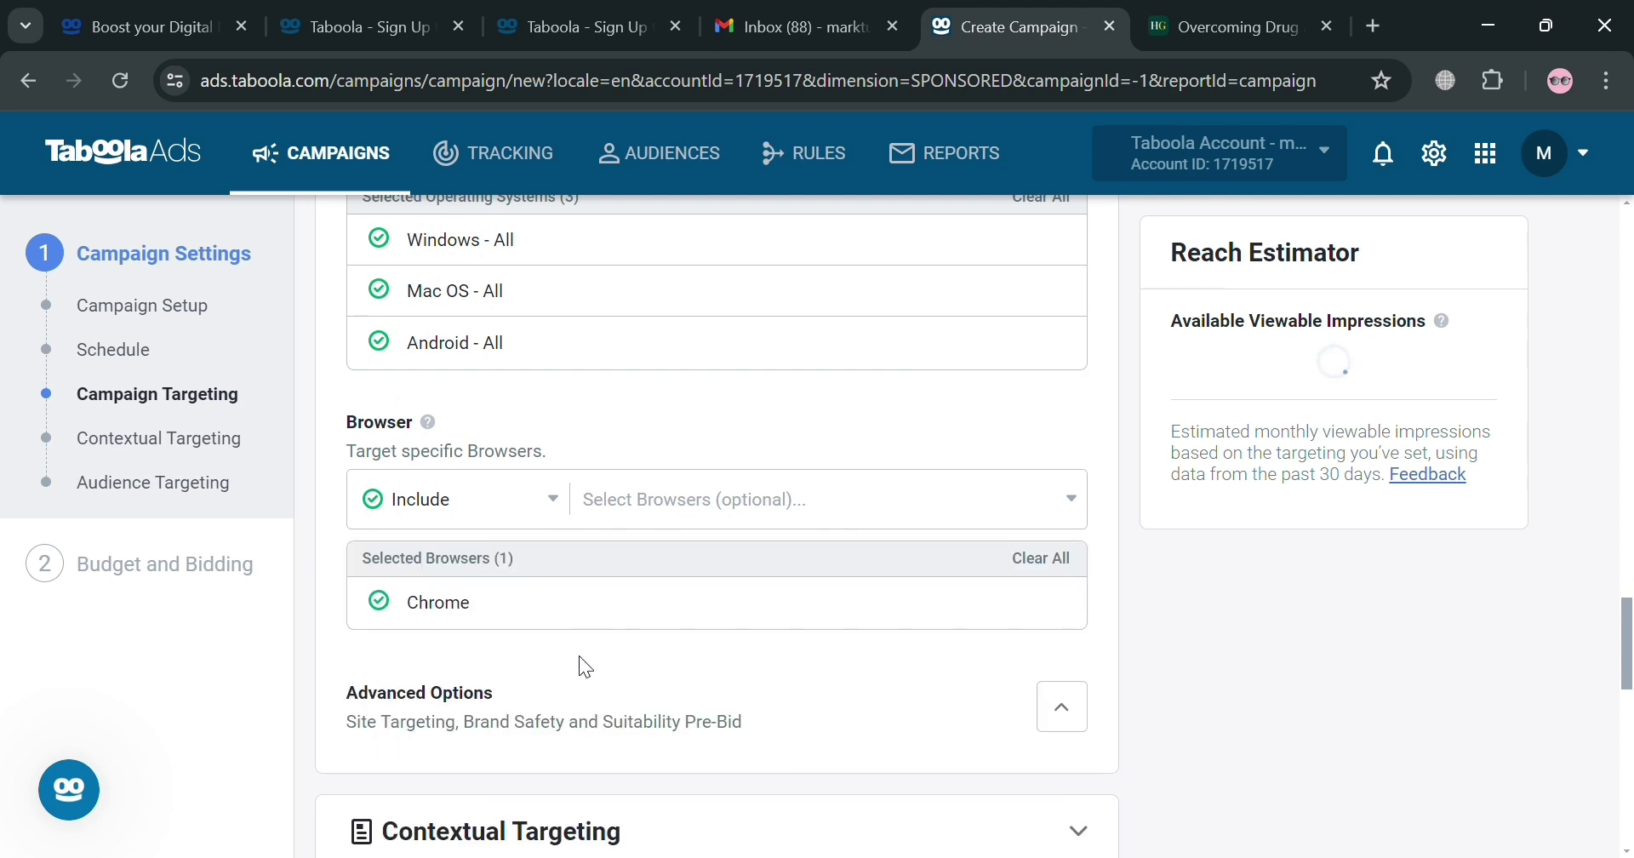
click(781, 507)
click(638, 593)
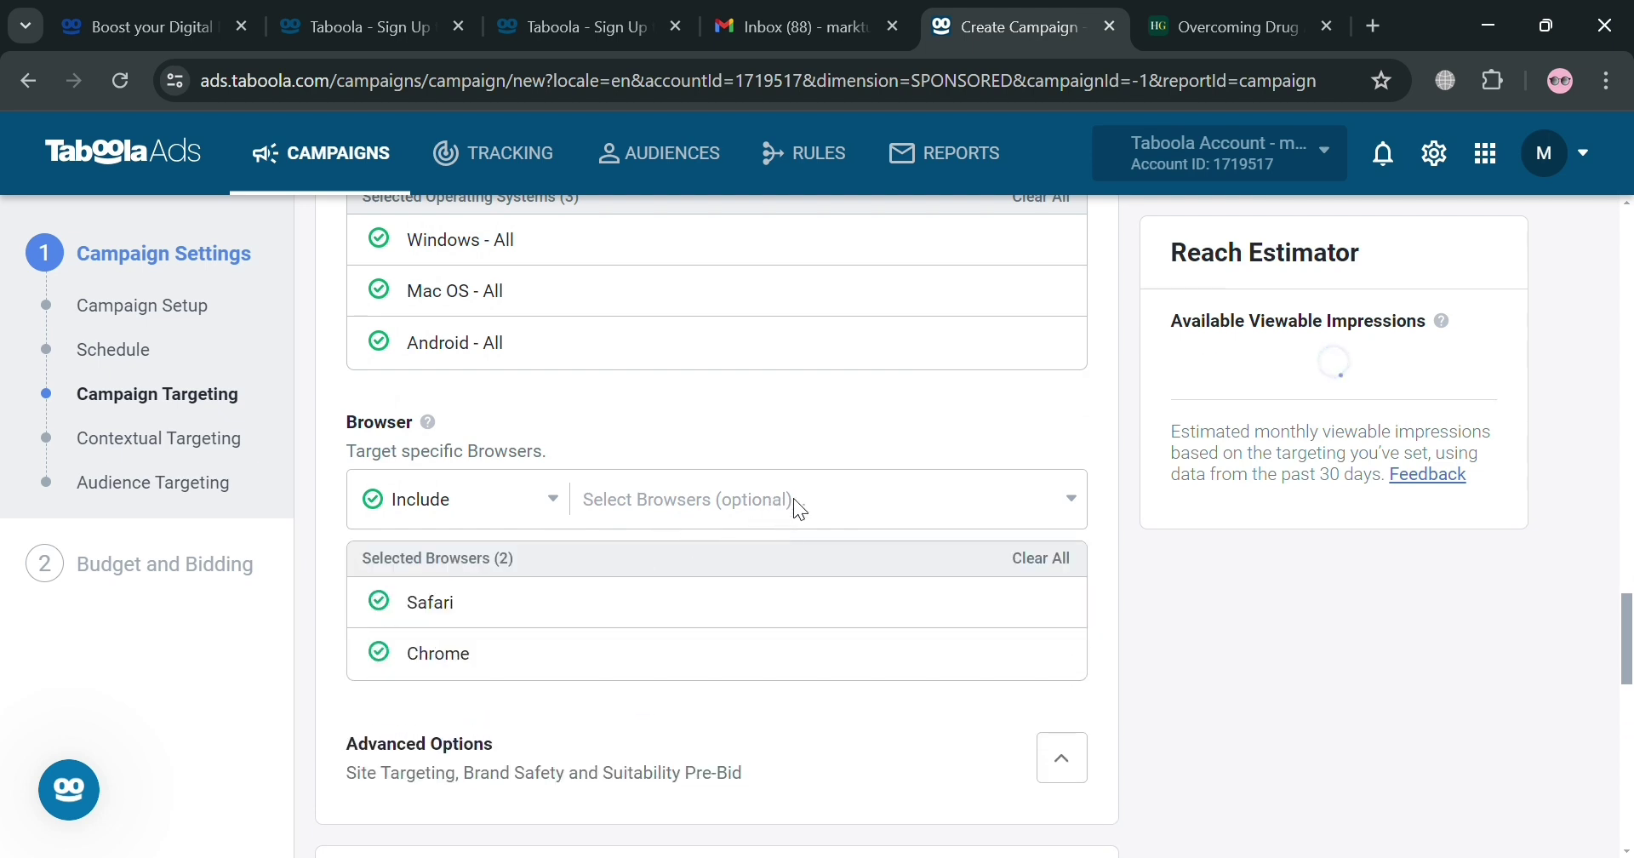
click(800, 509)
click(592, 655)
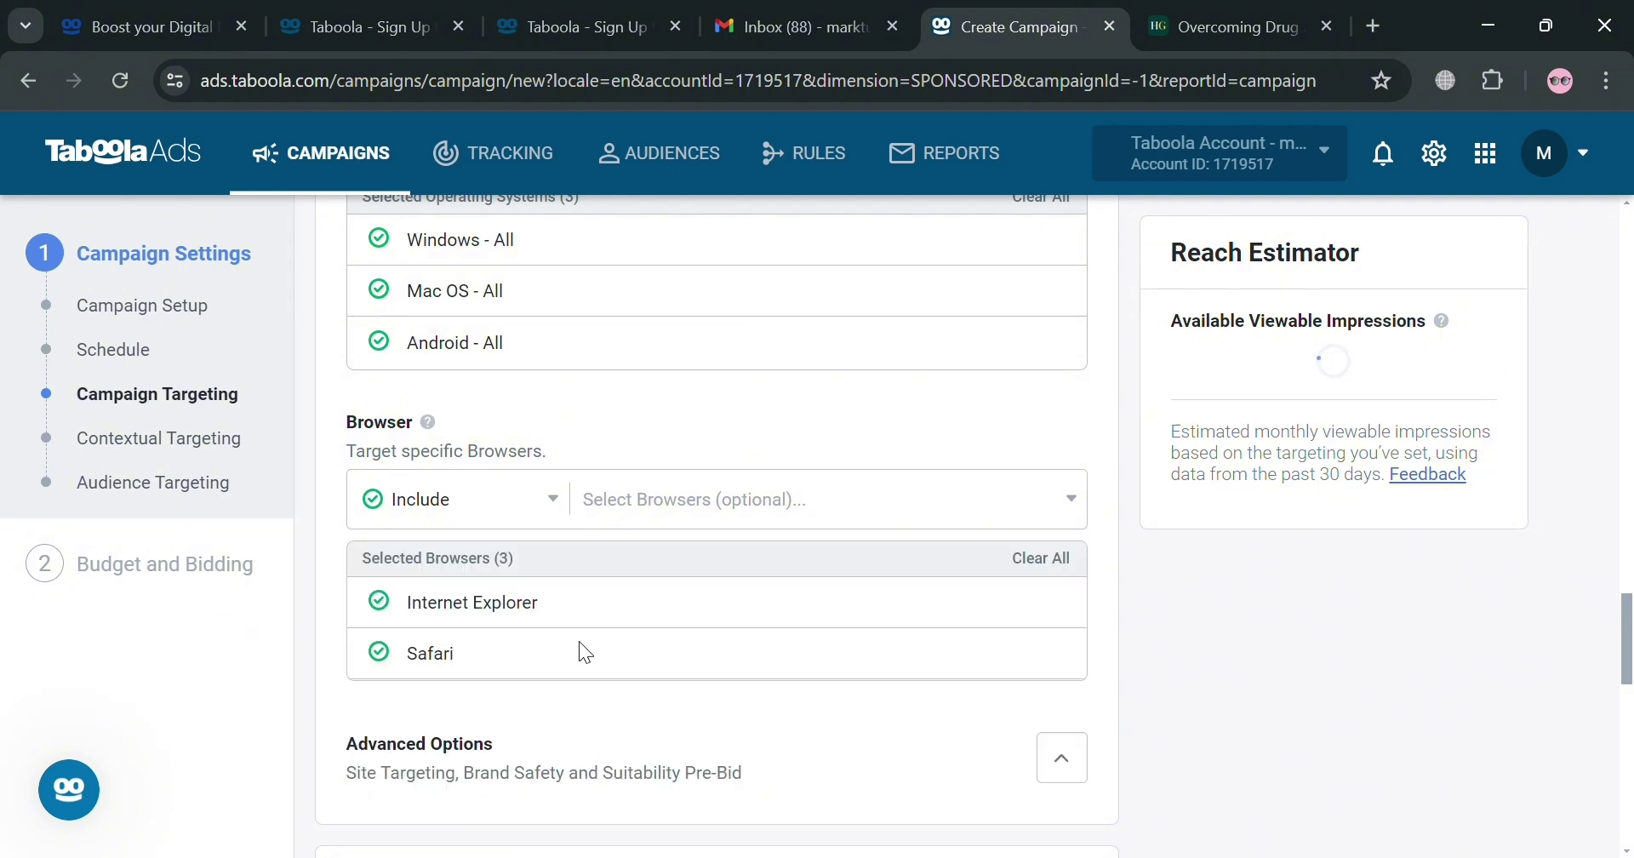
click(799, 503)
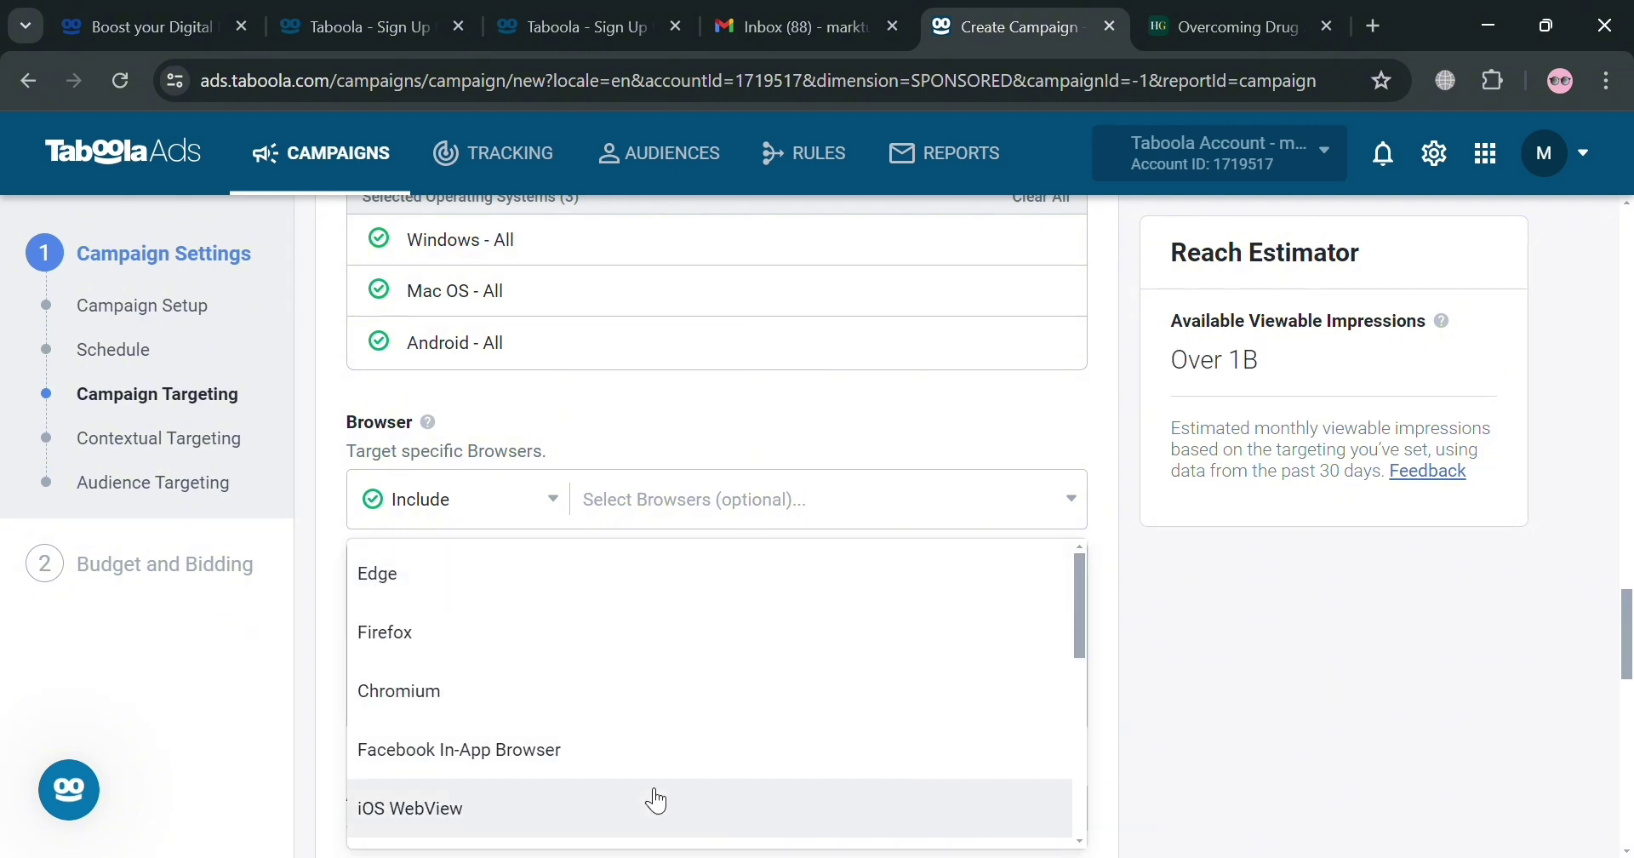
click(723, 768)
click(835, 521)
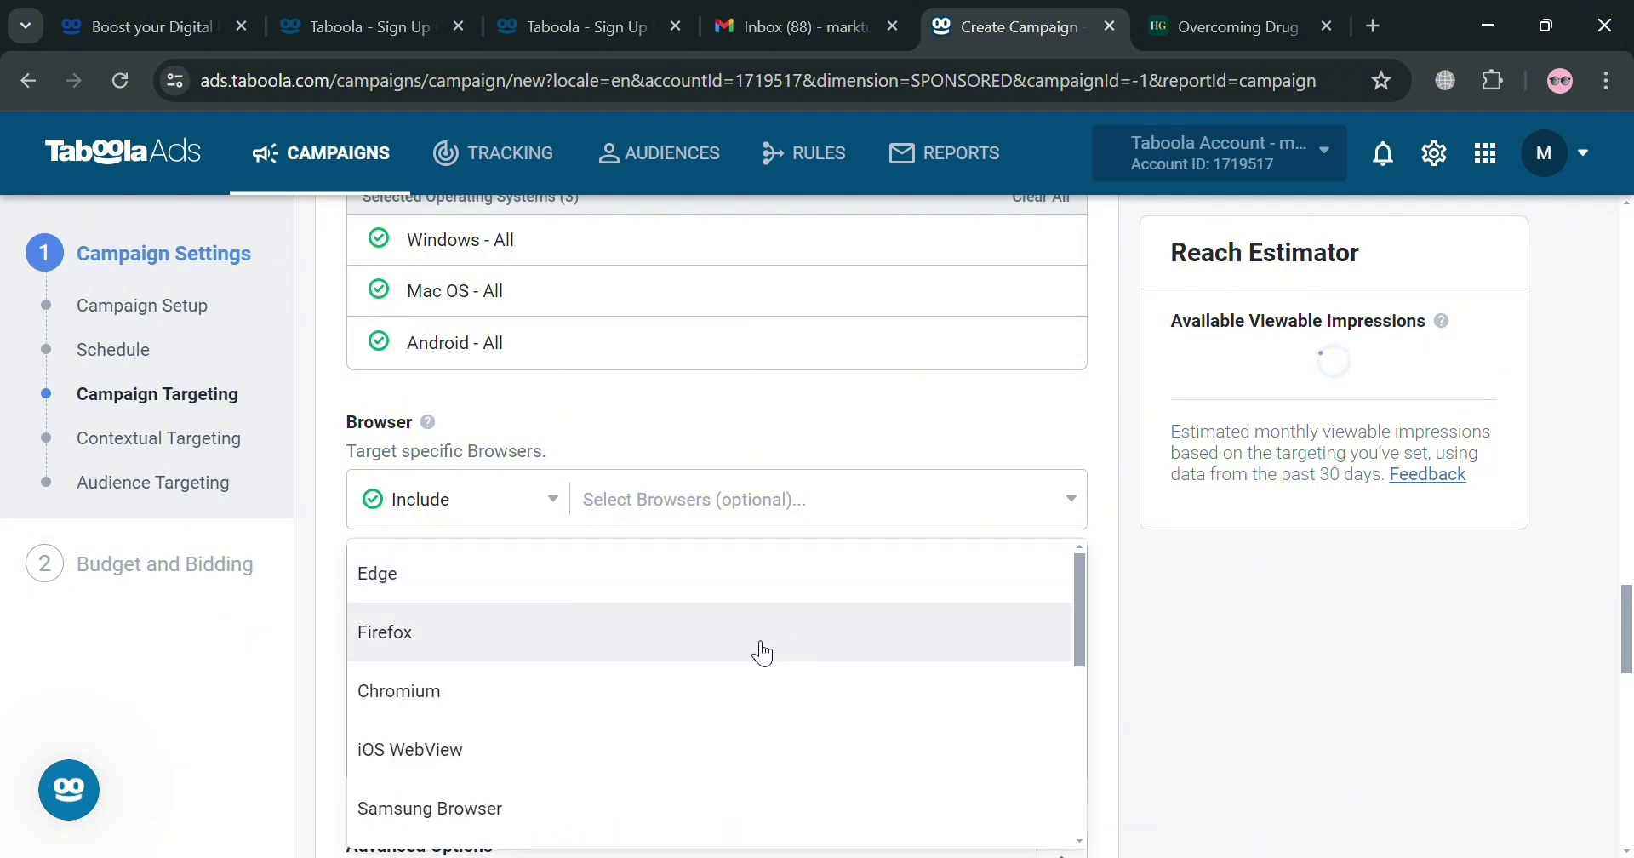
click(728, 630)
Include Beauty & Fitness and Health as contextual categories in the campaign's Contextual Targeting.
scroll(766, 613, down, 4)
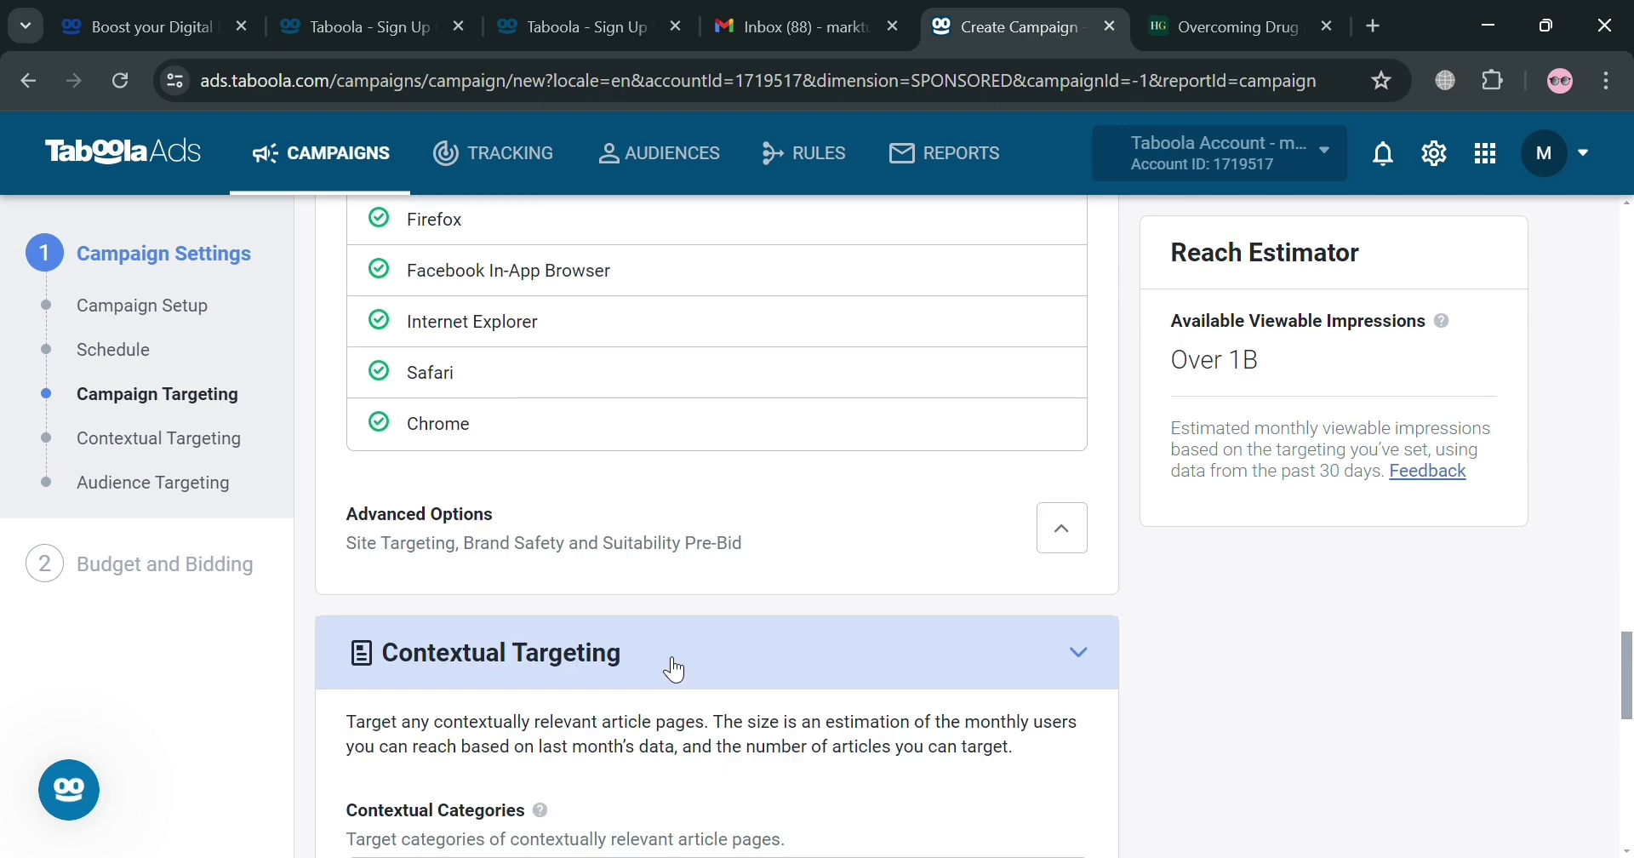
scroll(685, 625, down, 2)
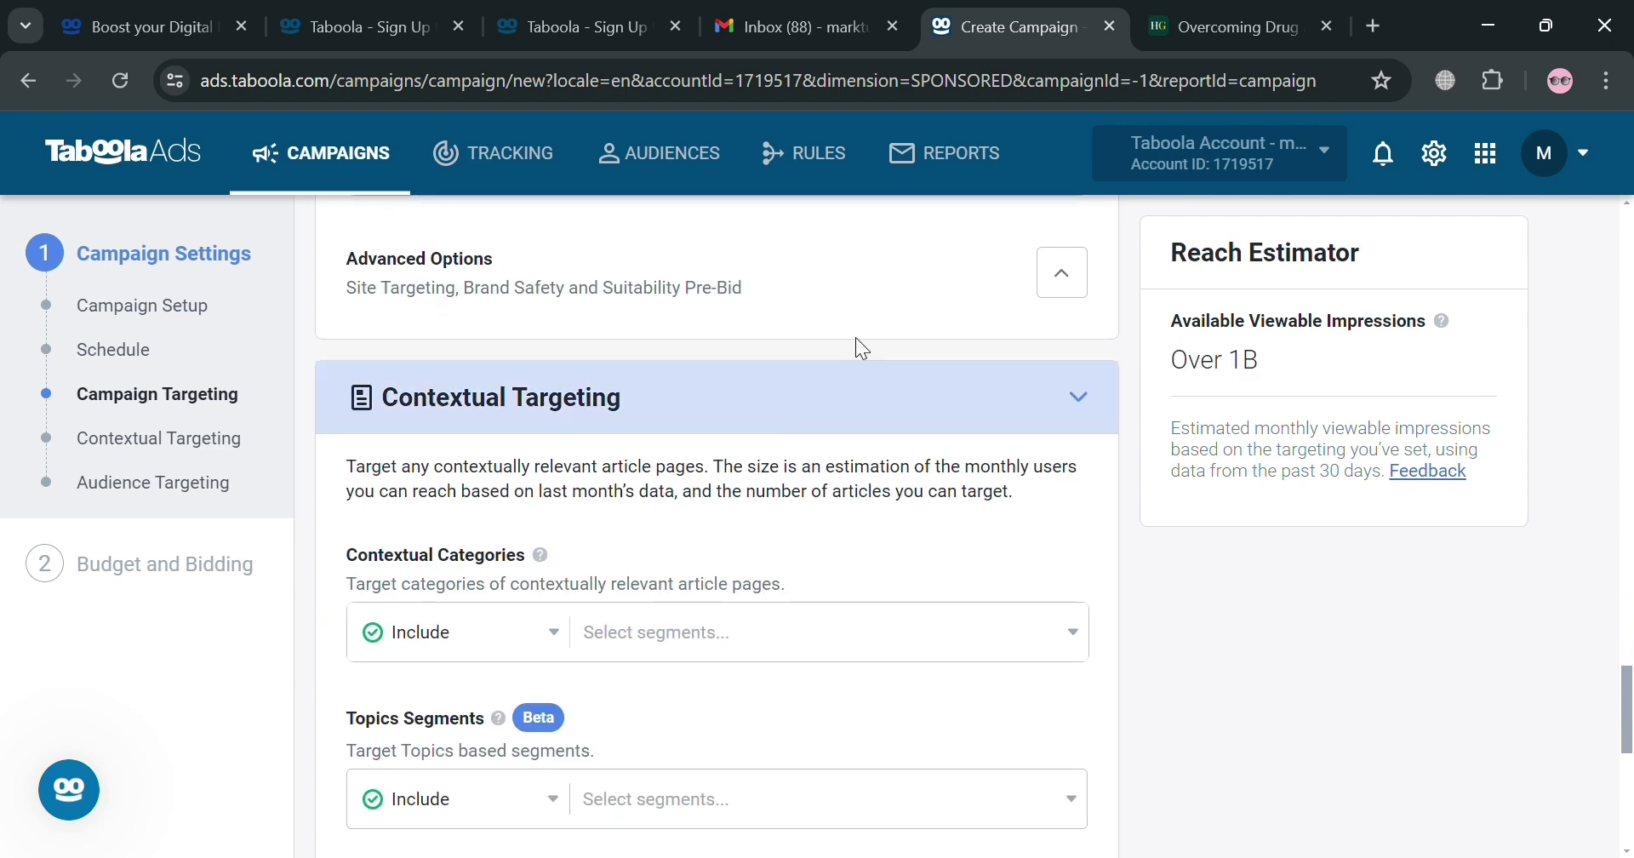
scroll(719, 387, down, 3)
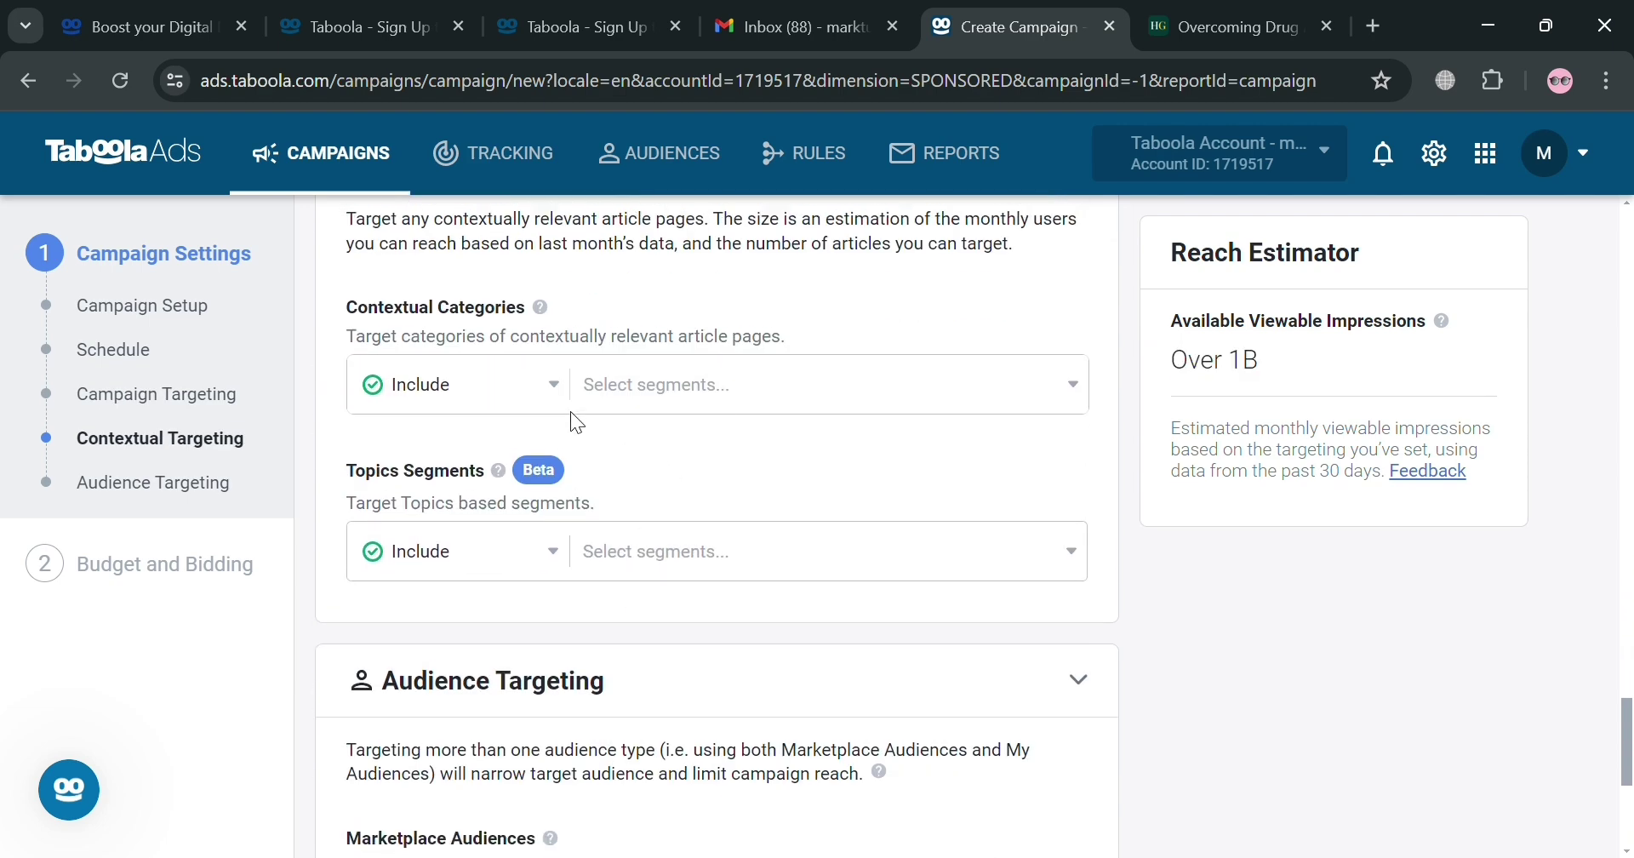
scroll(596, 426, up, 3)
scroll(842, 508, down, 1)
click(869, 503)
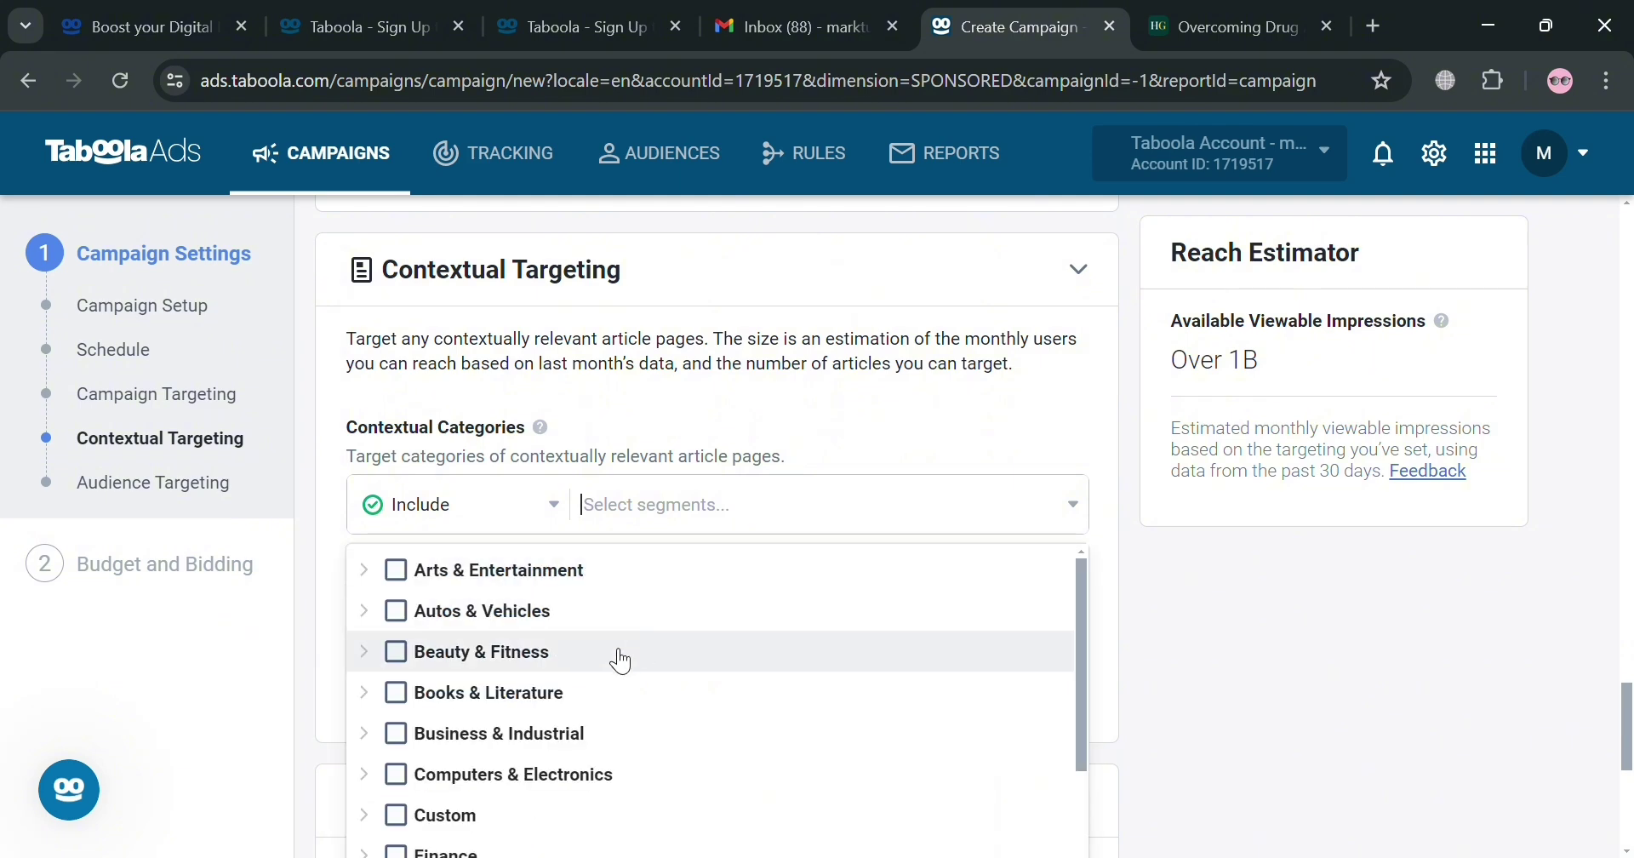
click(415, 664)
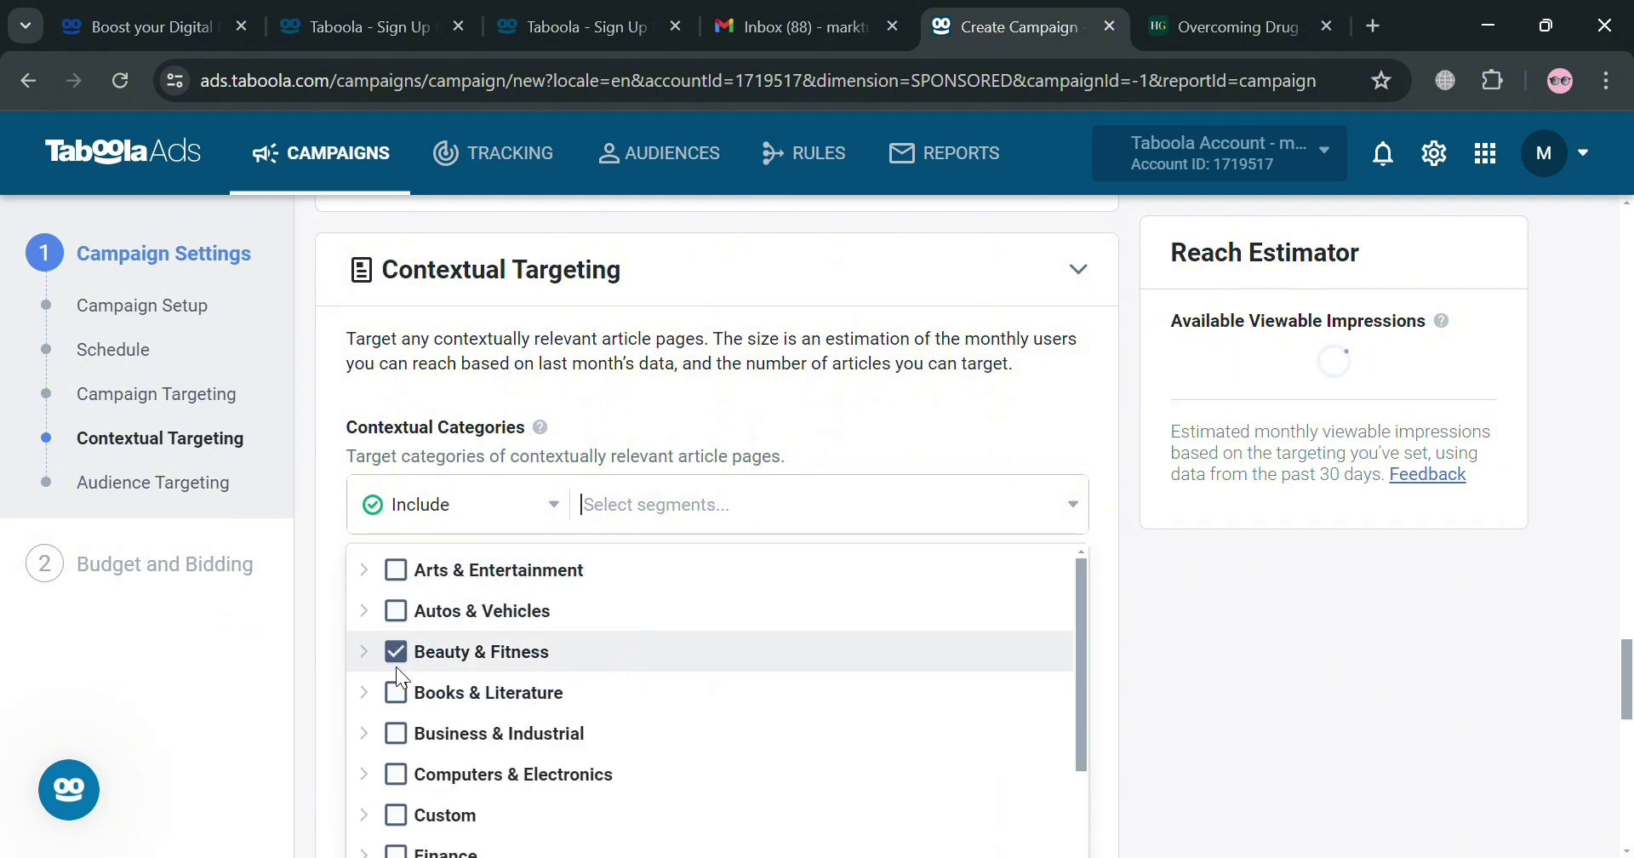
scroll(394, 745, down, 2)
scroll(602, 732, down, 3)
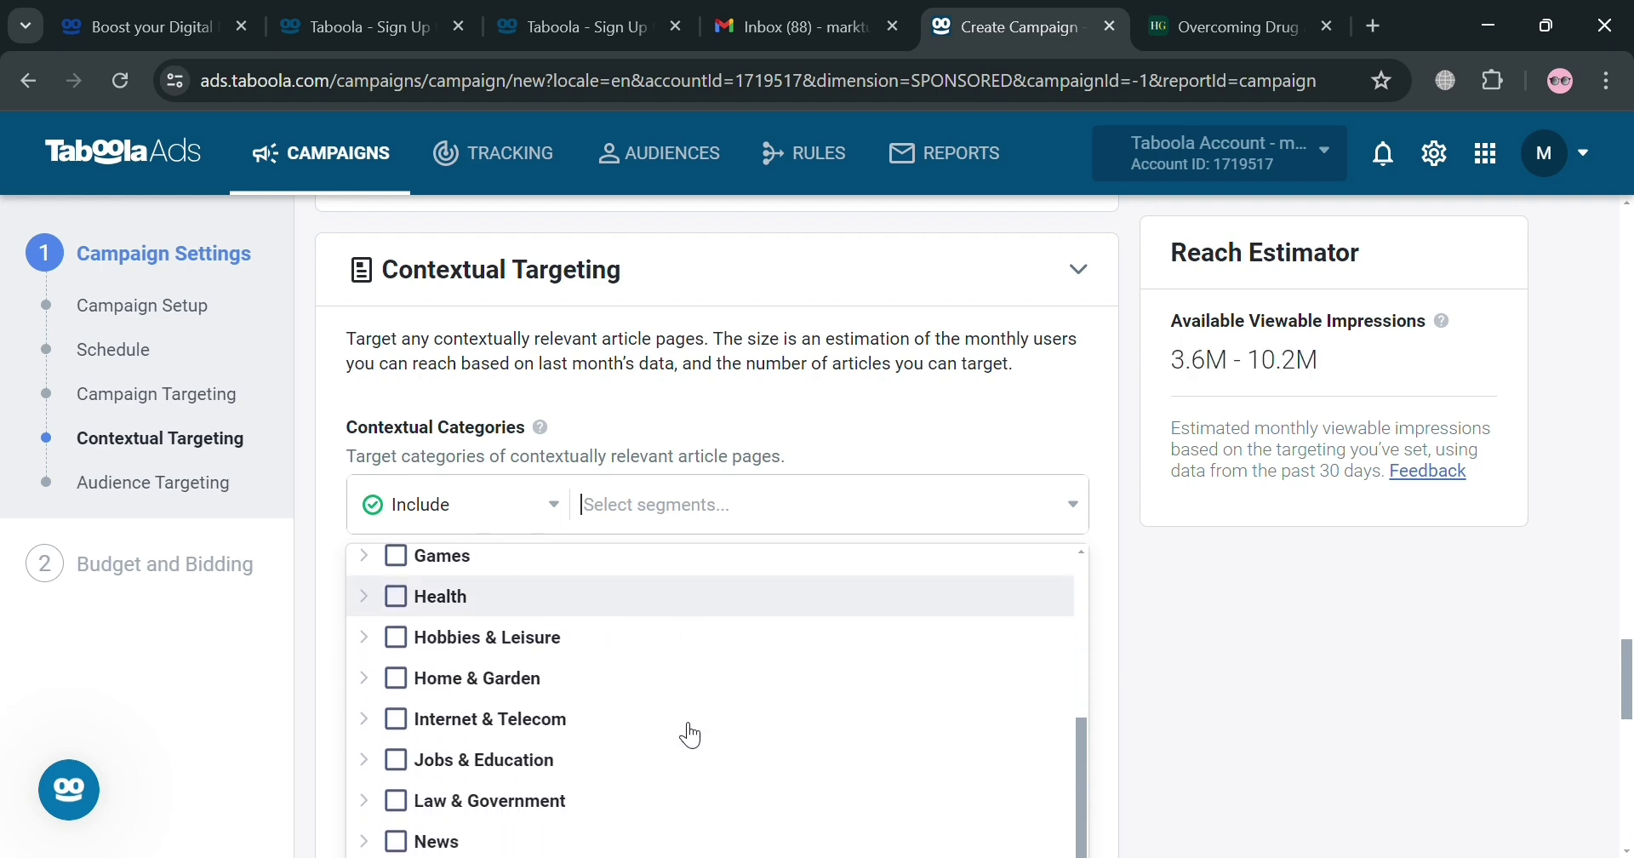
click(397, 595)
click(1172, 624)
Leave Topics Segments and Marketplace Audiences without a selection and continue to the Budget and Bidding settings.
scroll(600, 610, down, 10)
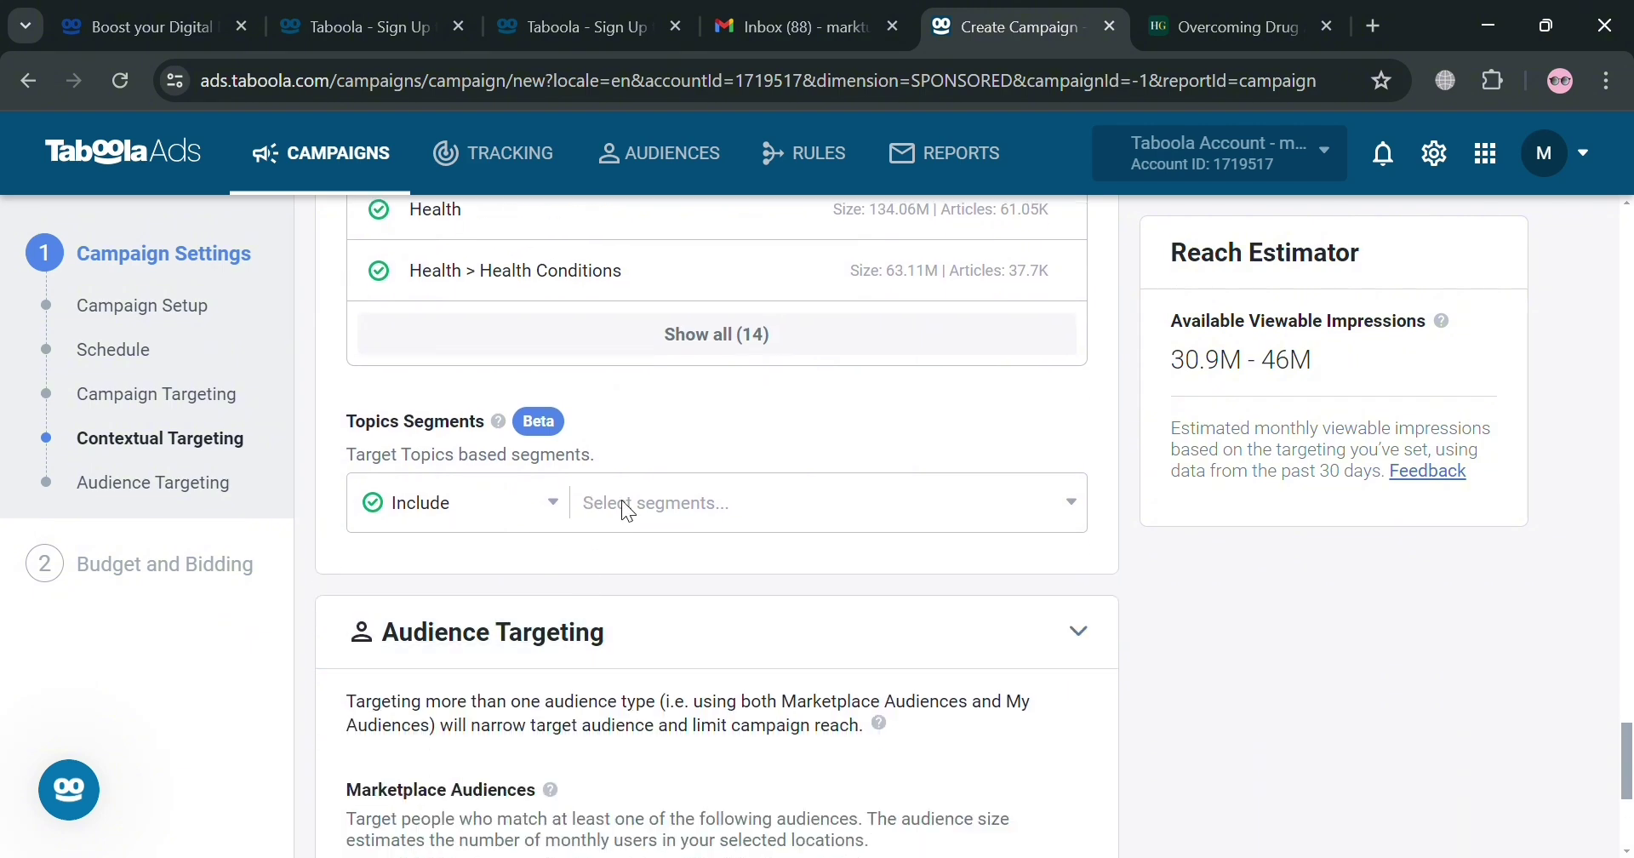
click(667, 505)
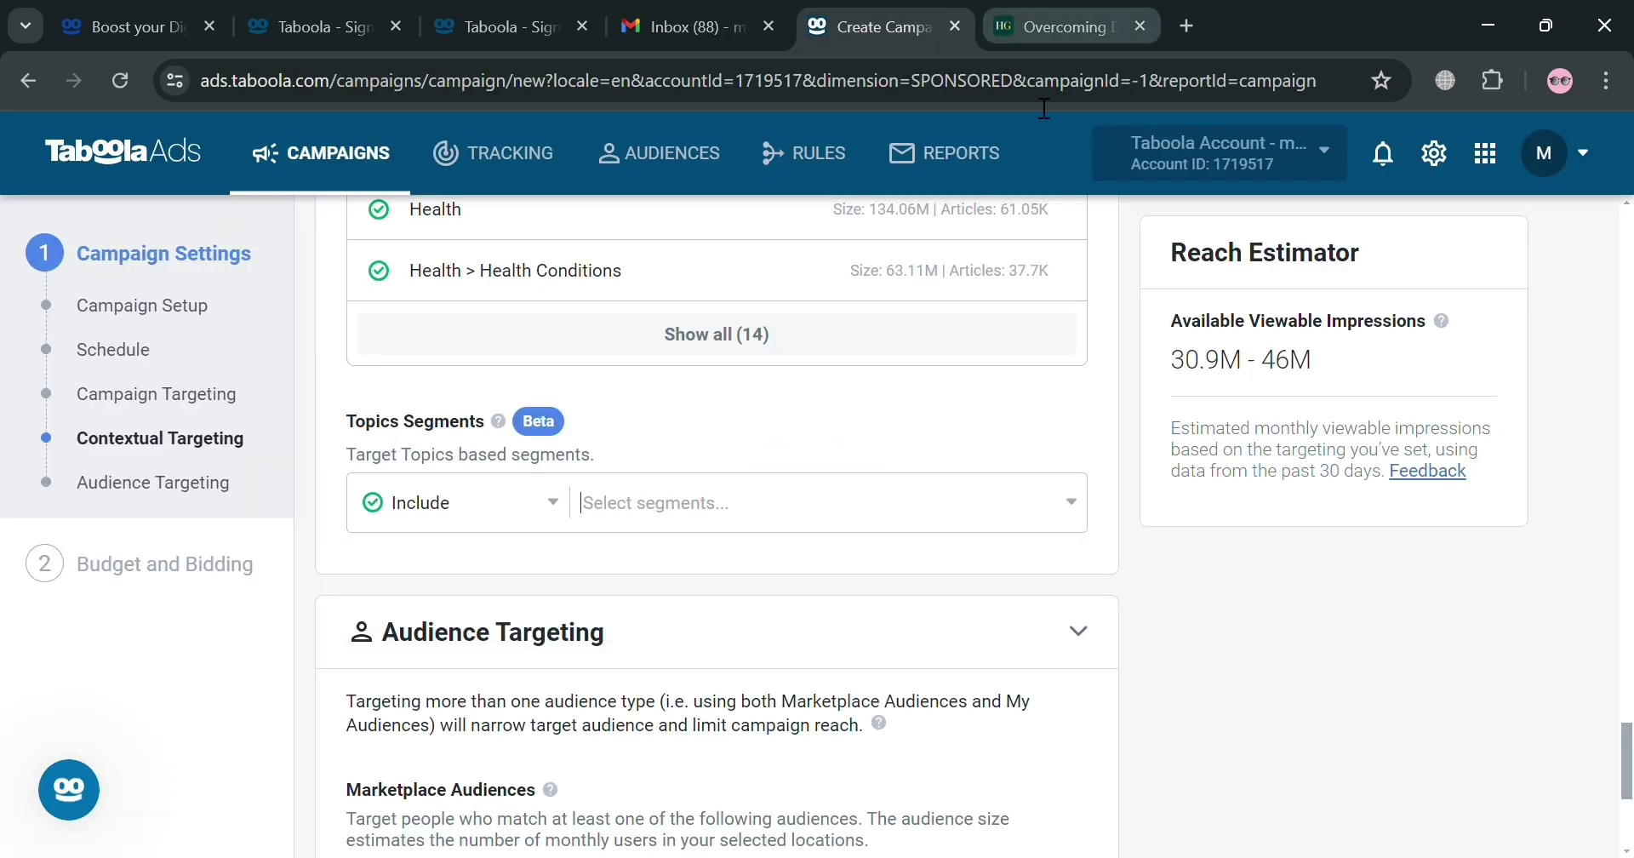
scroll(531, 660, down, 3)
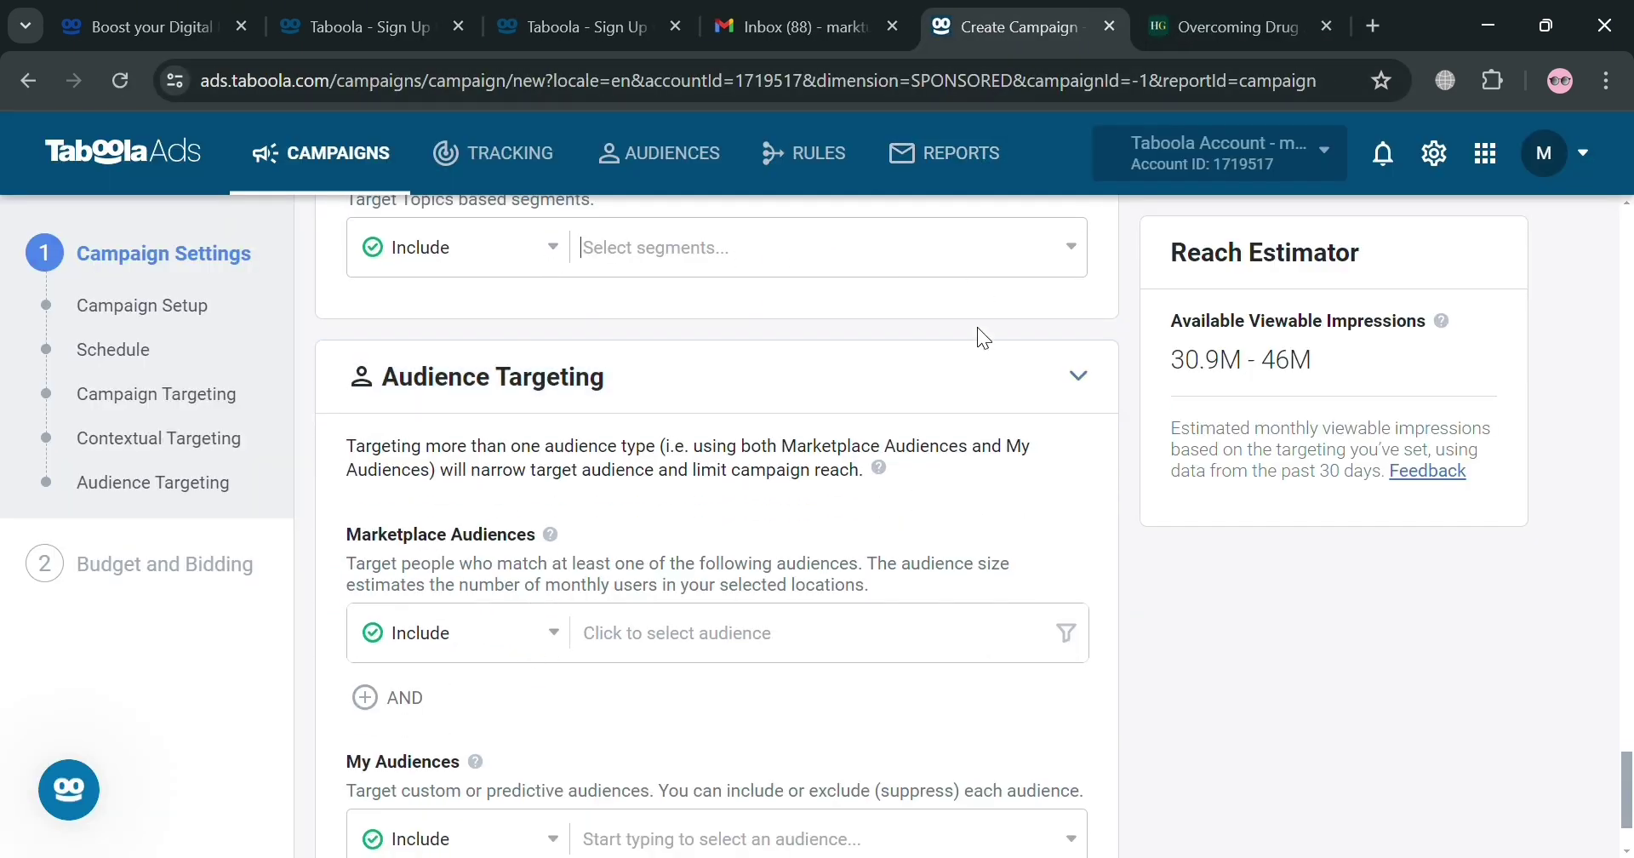
scroll(595, 507, down, 2)
click(589, 515)
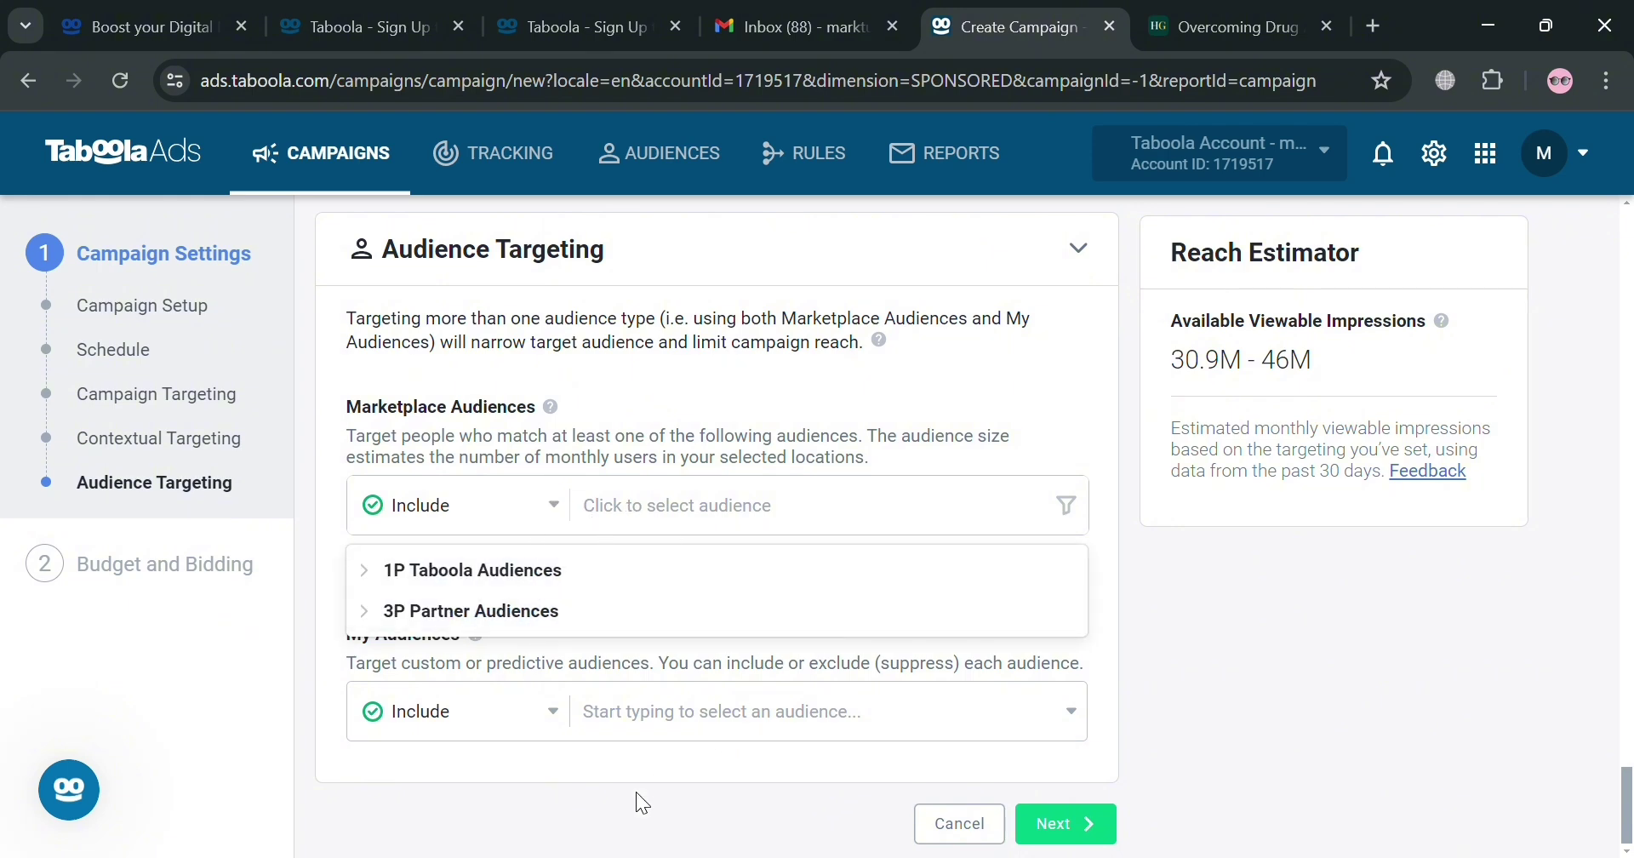
click(611, 822)
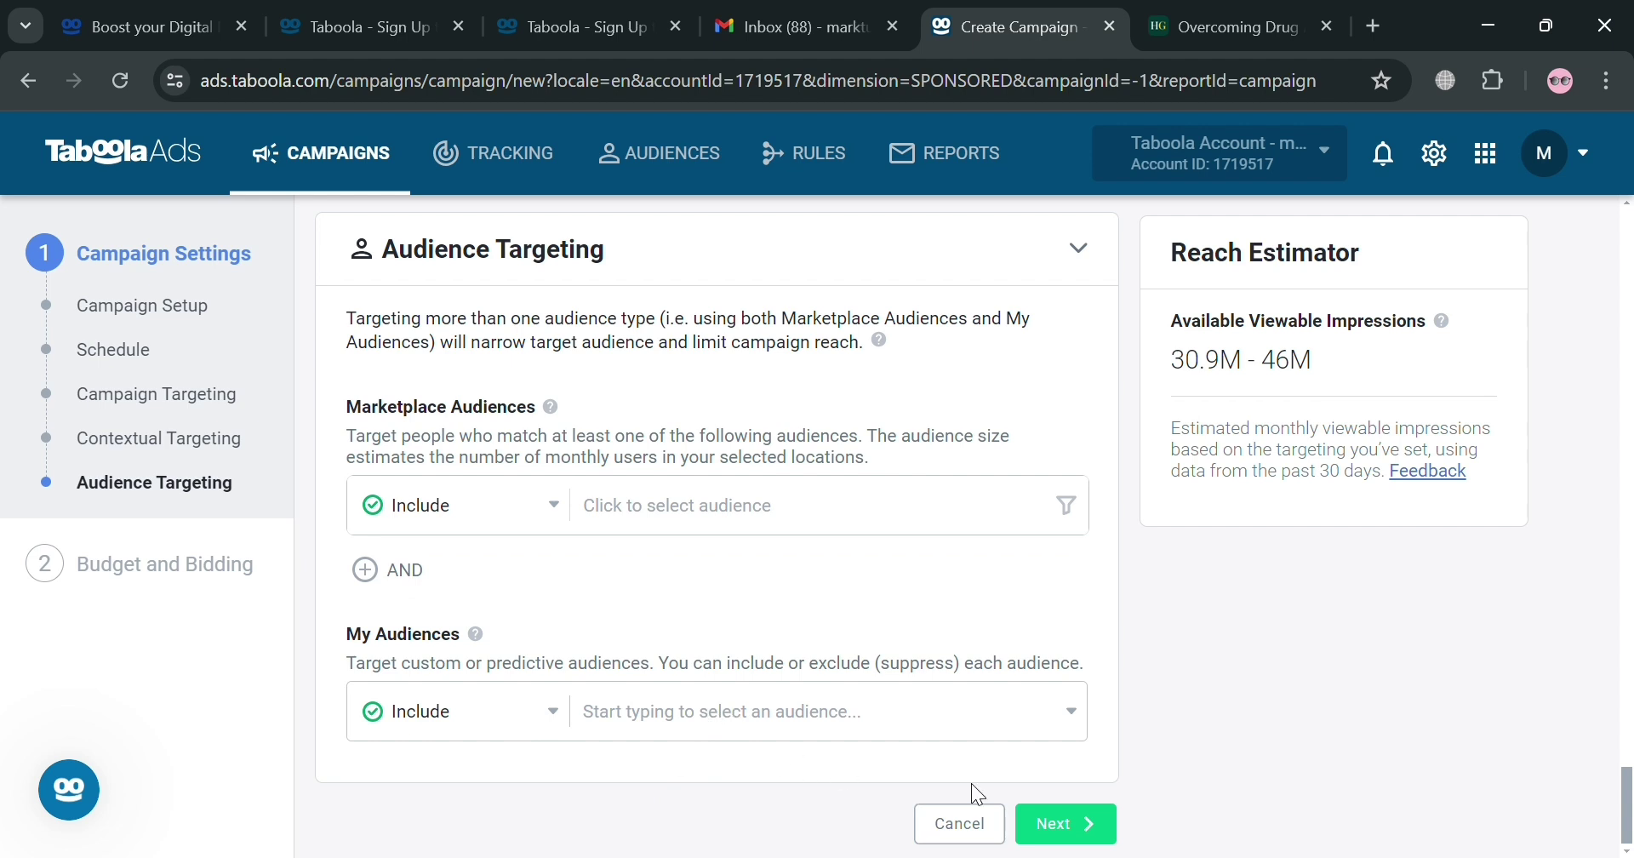
click(1085, 837)
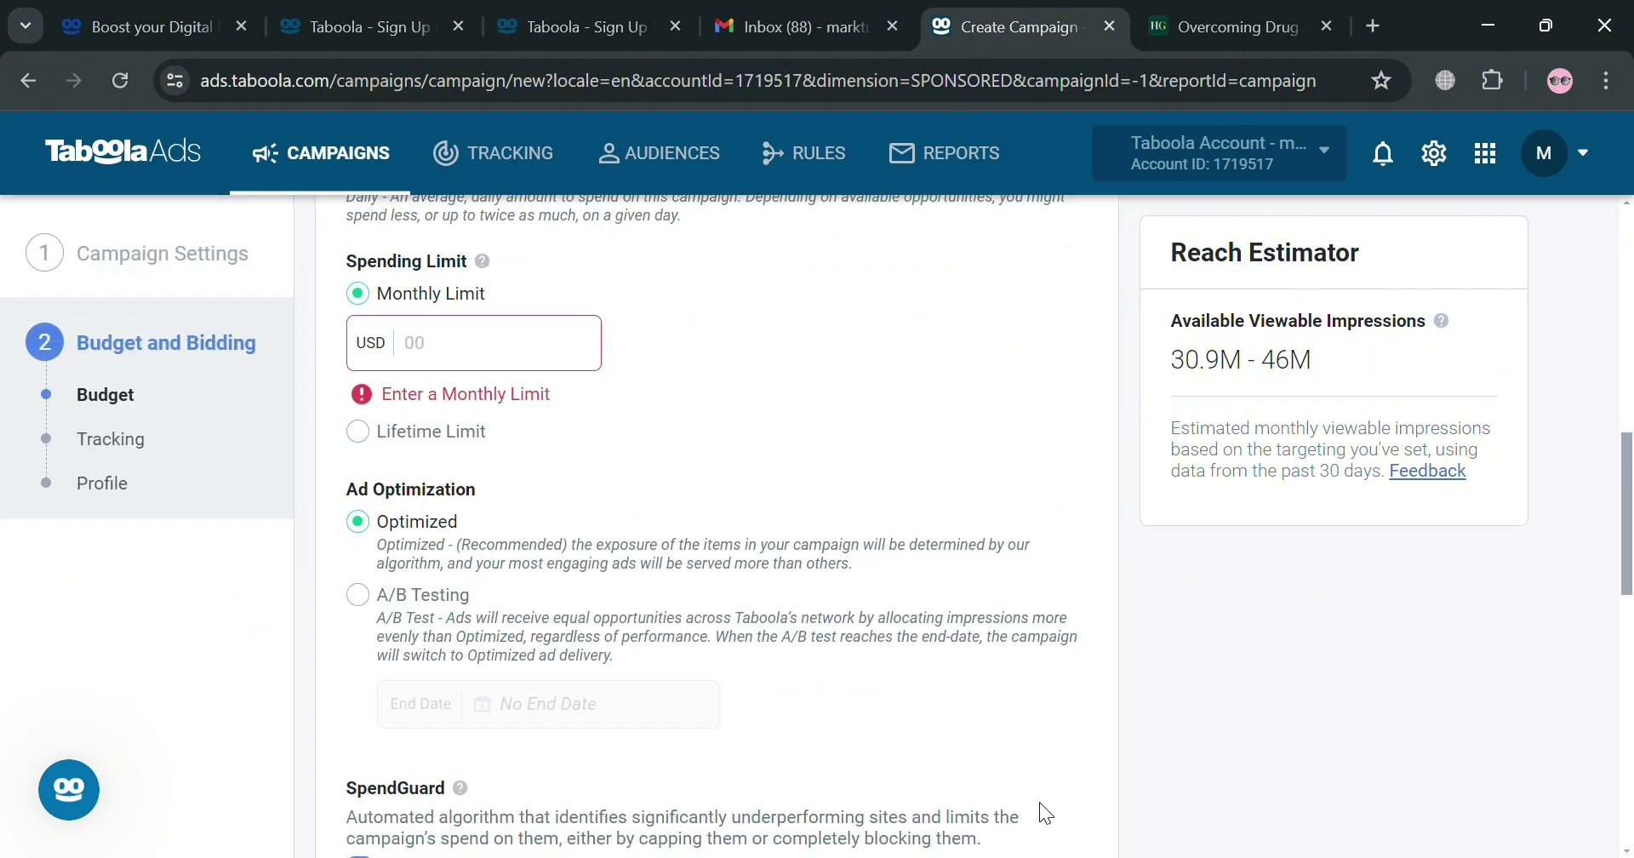
Set the campaign's daily budget to 100 USD, keeping the Maximize Conversions (CPA) bidding strategy.
scroll(533, 383, up, 6)
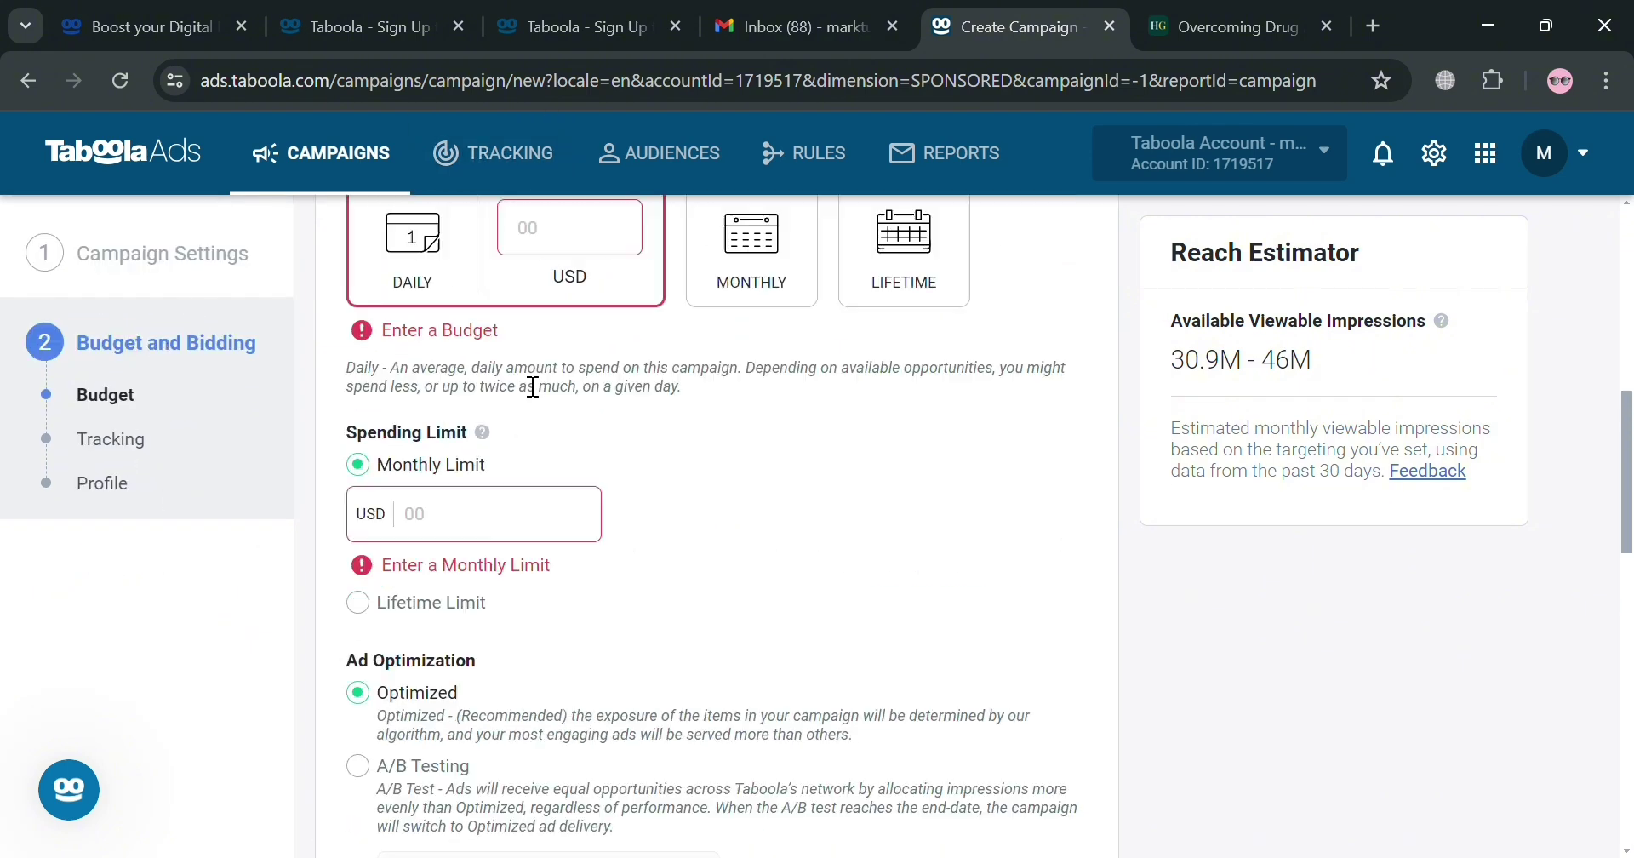
scroll(521, 398, up, 4)
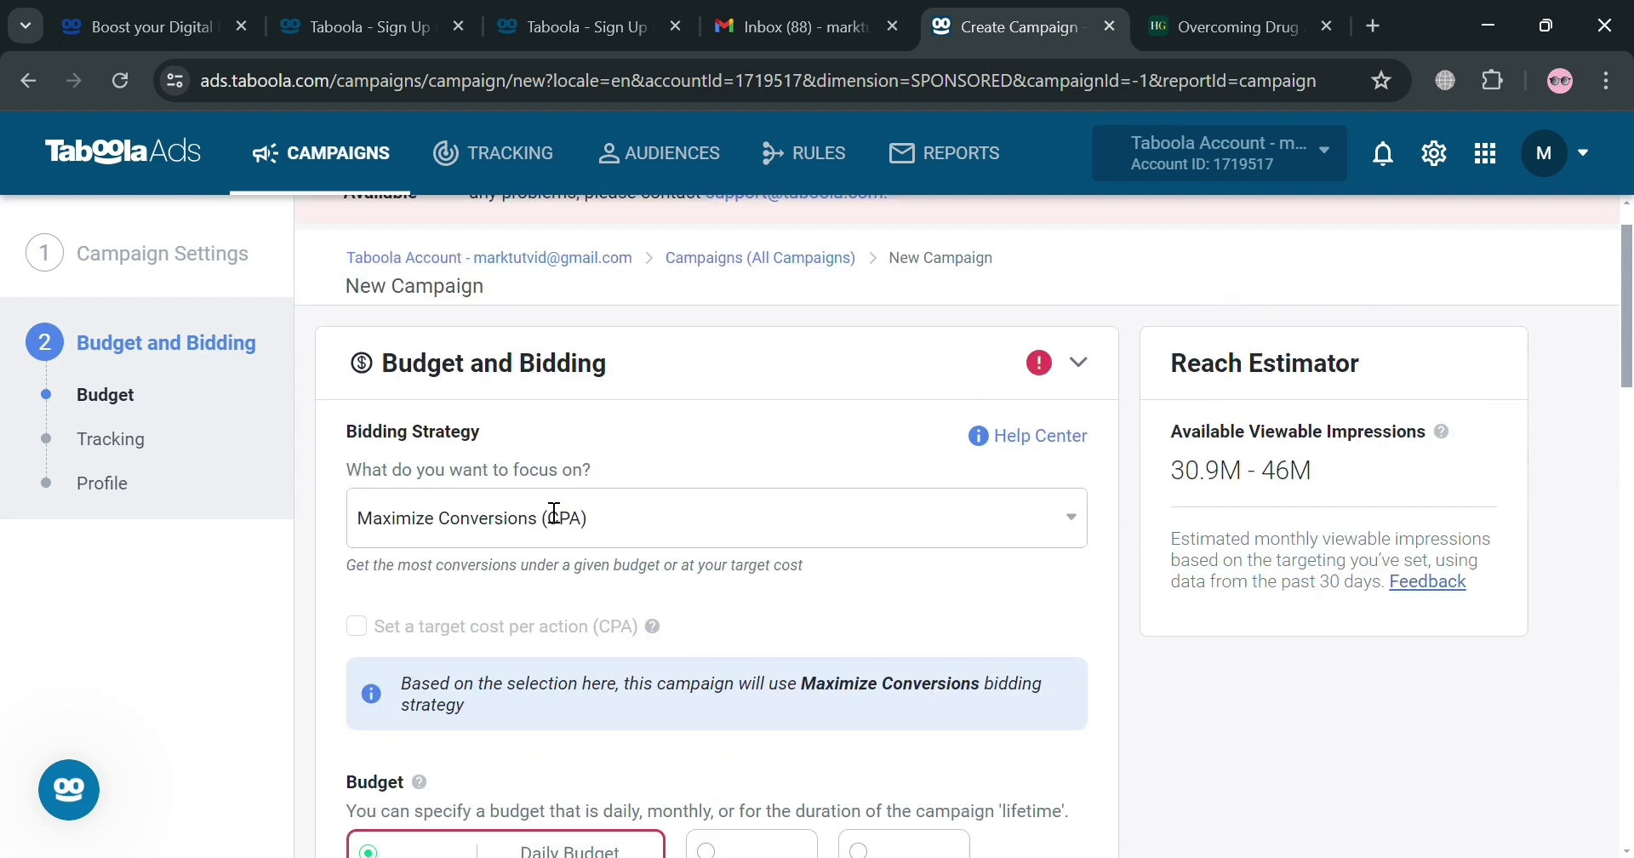
scroll(579, 589, down, 4)
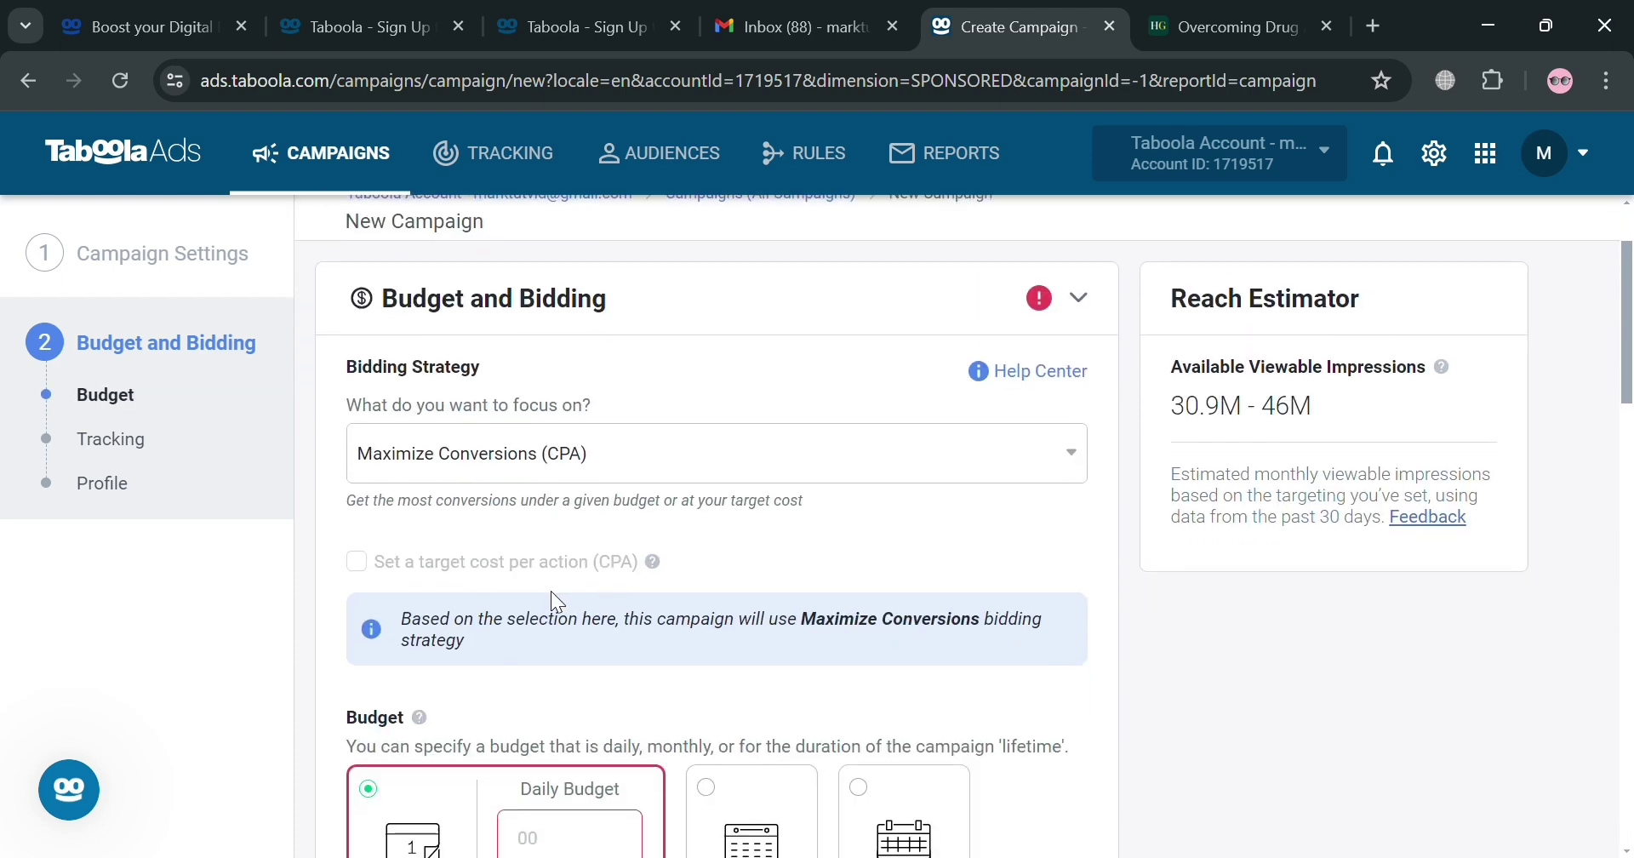
click(568, 600)
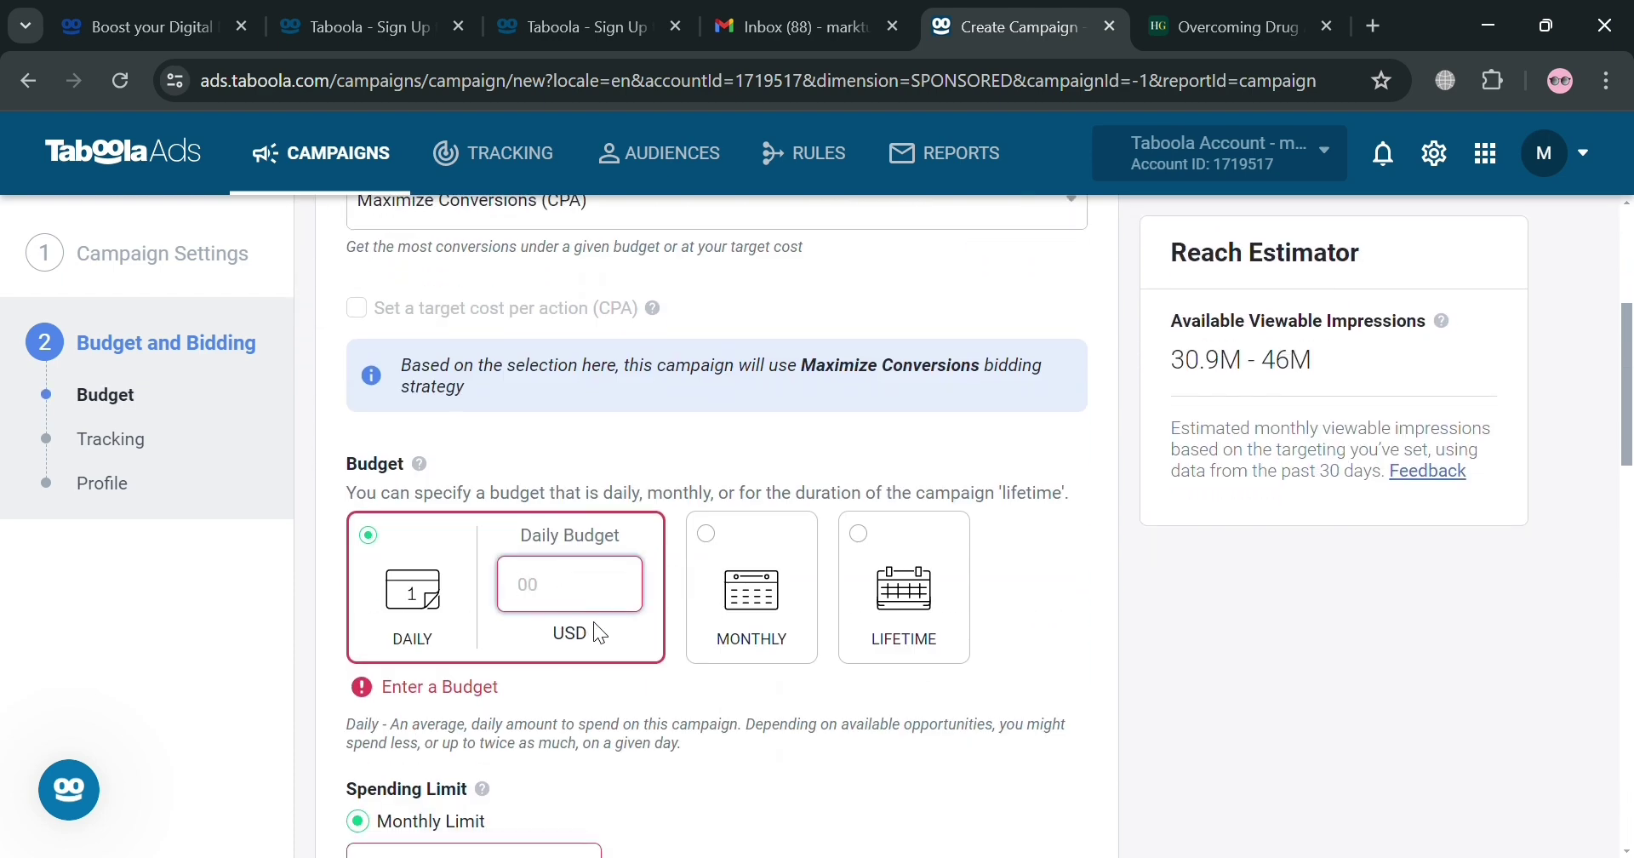
scroll(642, 625, down, 2)
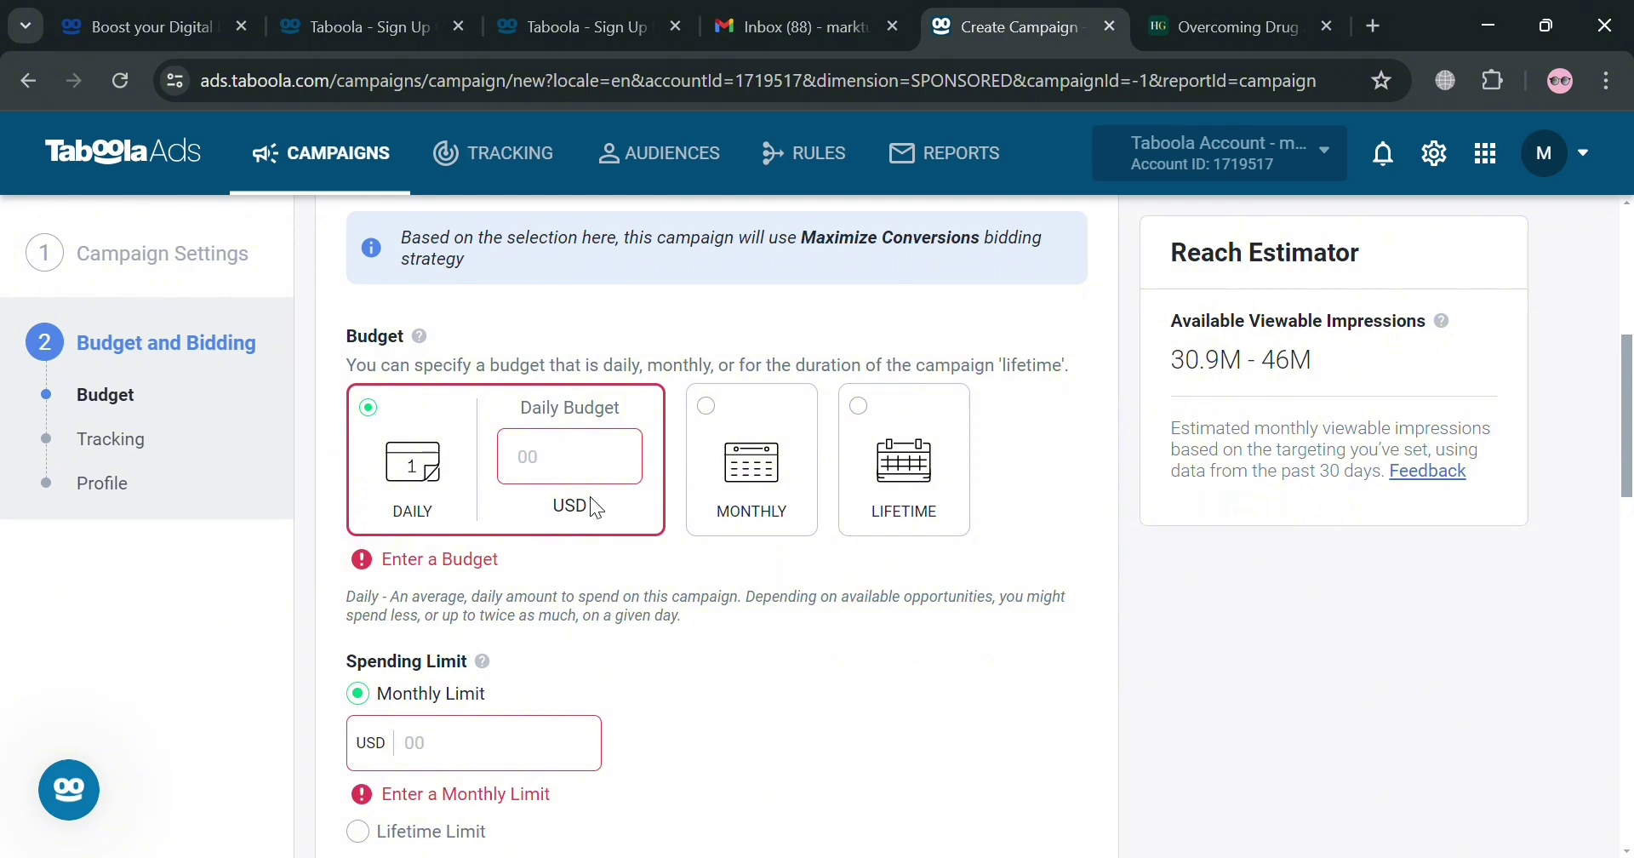
text(100)
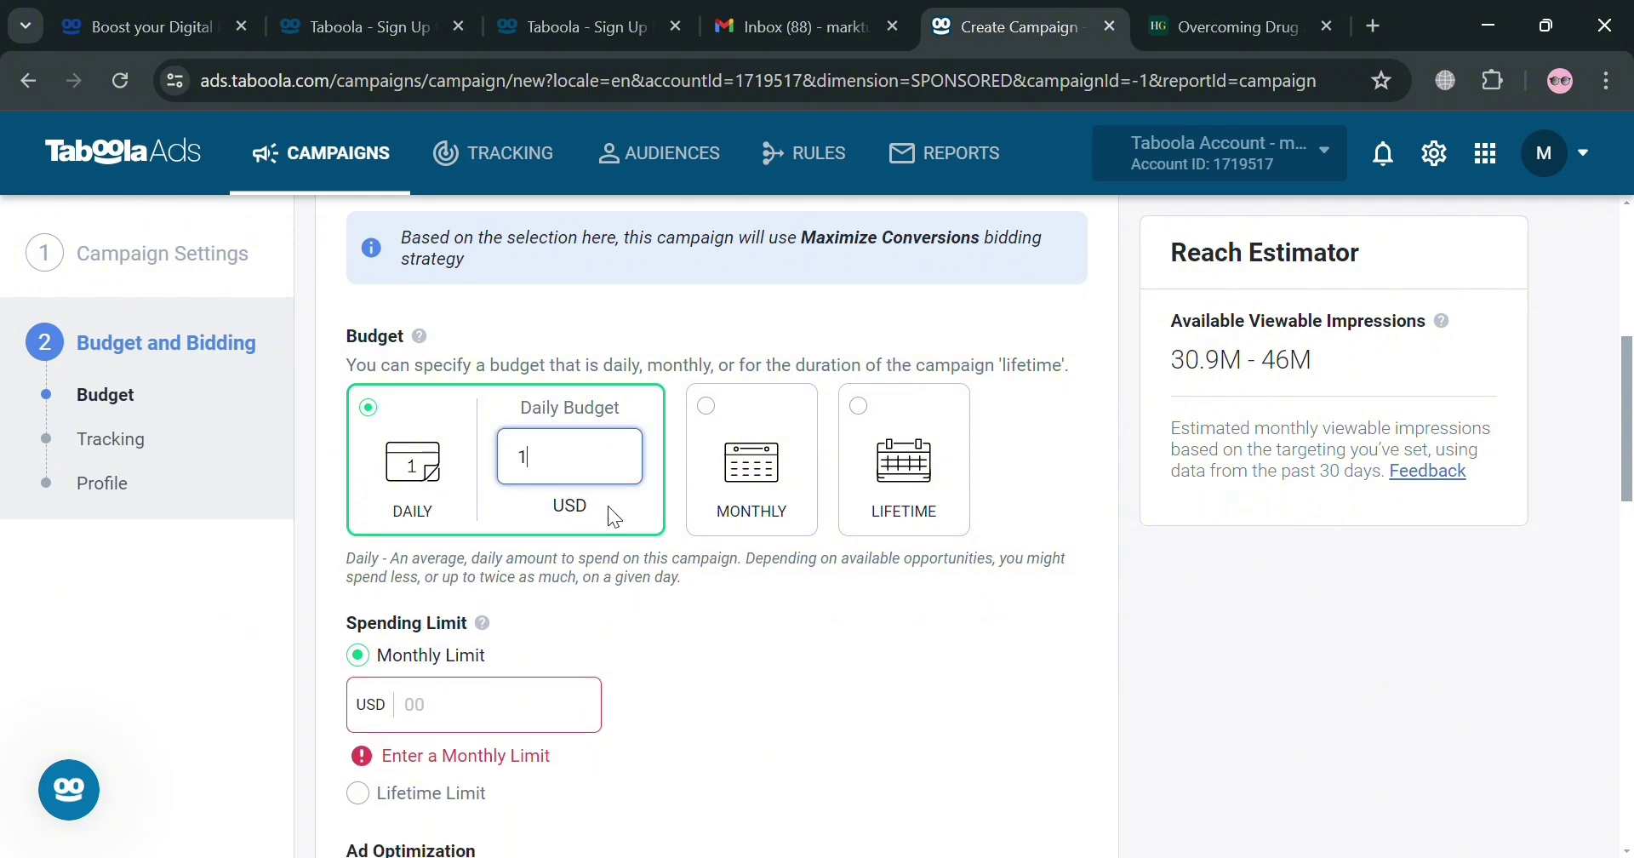
Set the campaign's monthly spending limit to 30000 USD.
click(577, 699)
scroll(651, 720, down, 2)
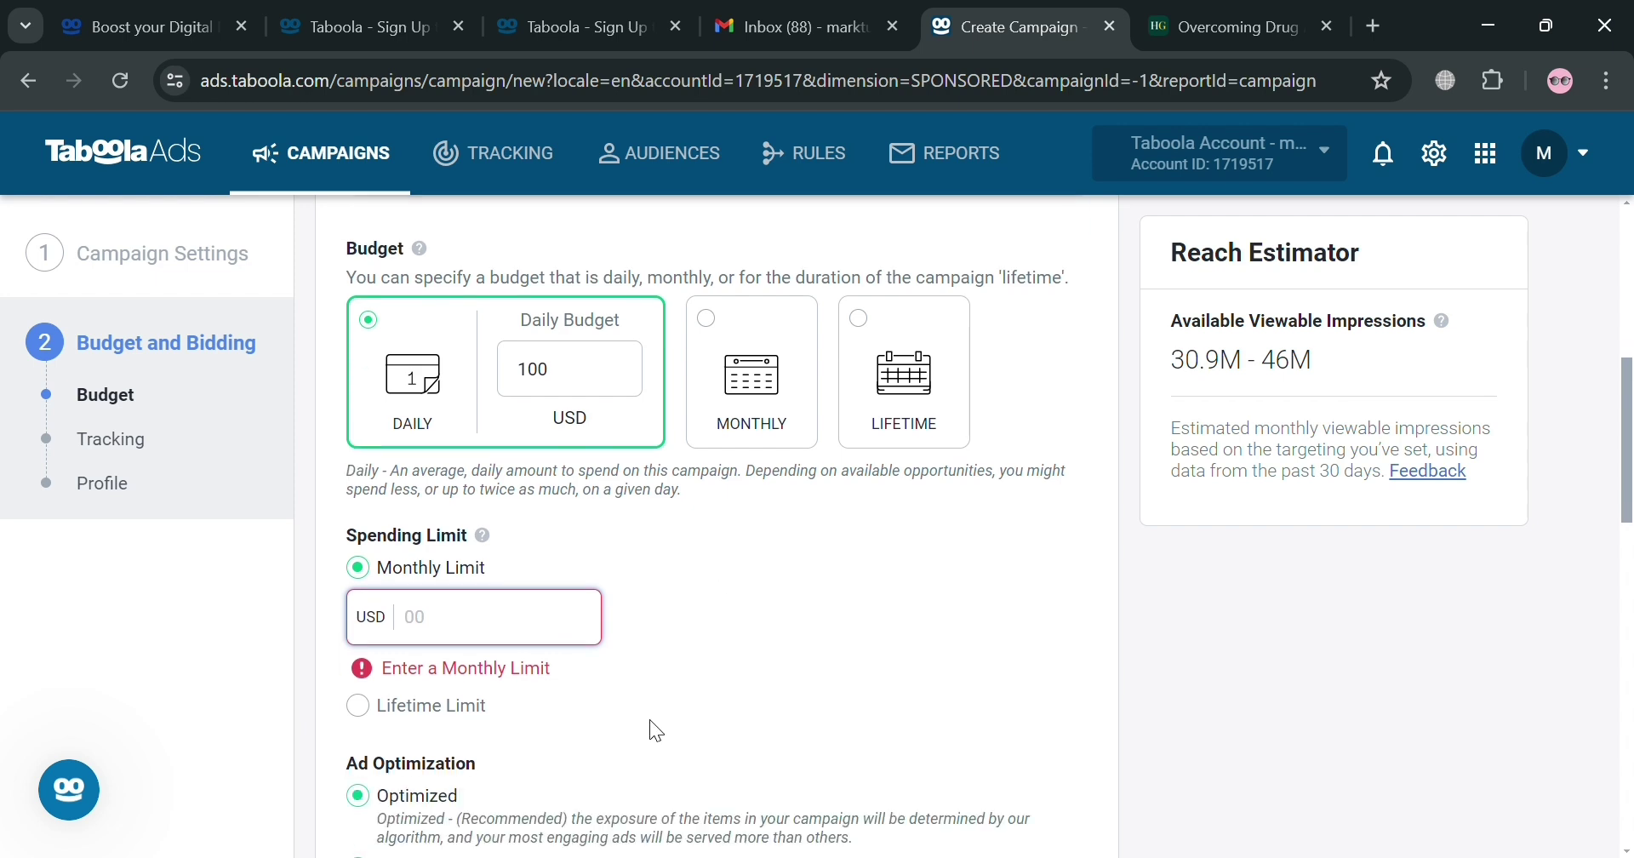
text(100)
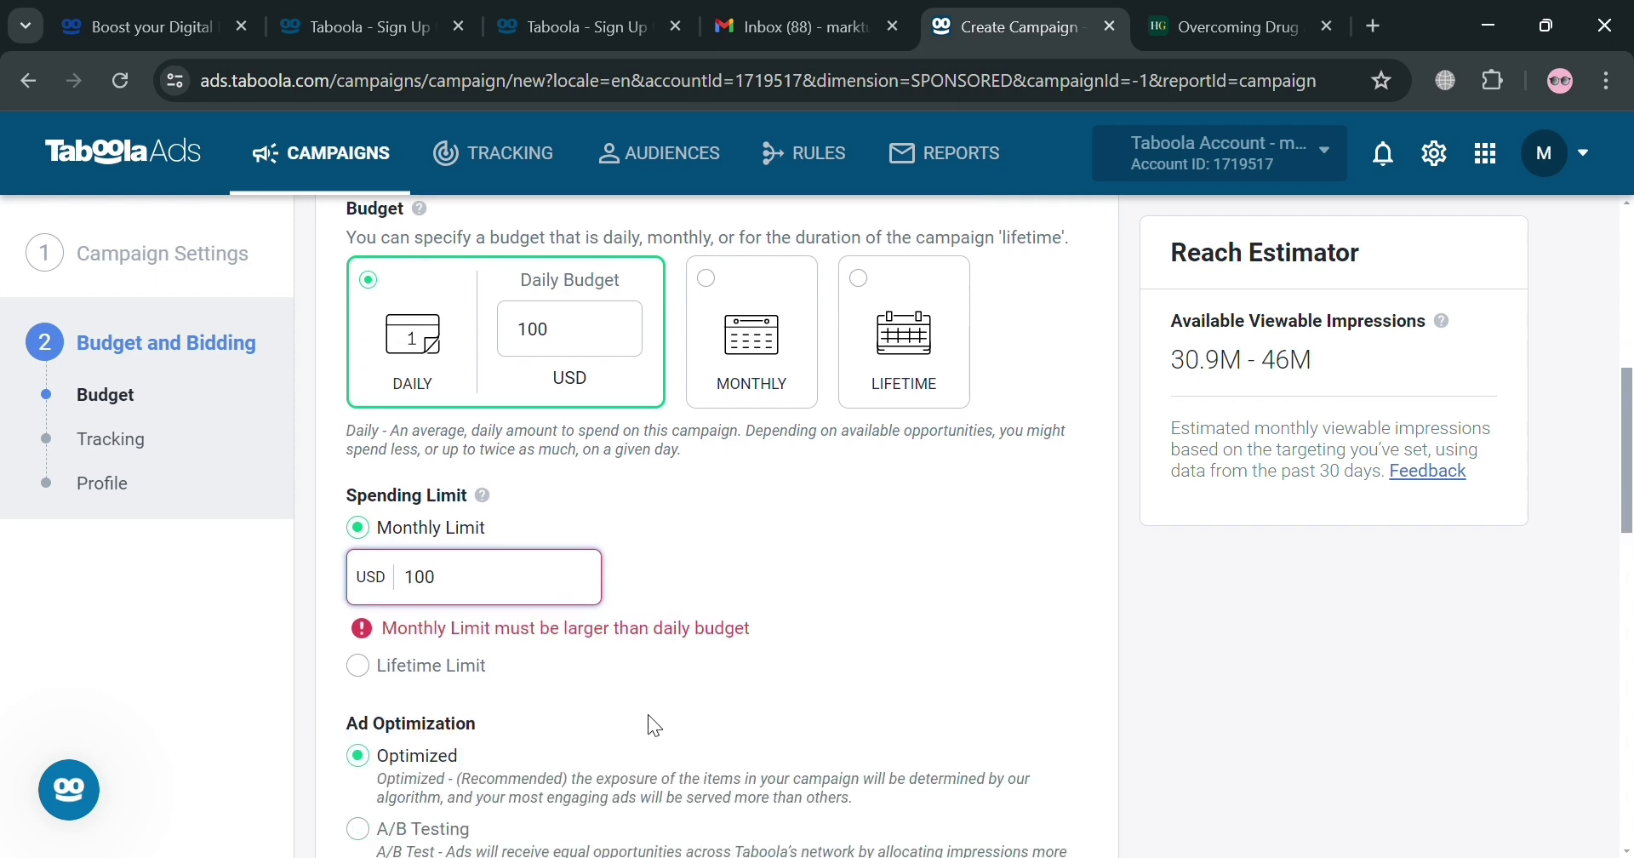
key(BackSpace)
click(585, 714)
key(BackSpace)
key(BackSpace)
text(5)
key(BackSpace)
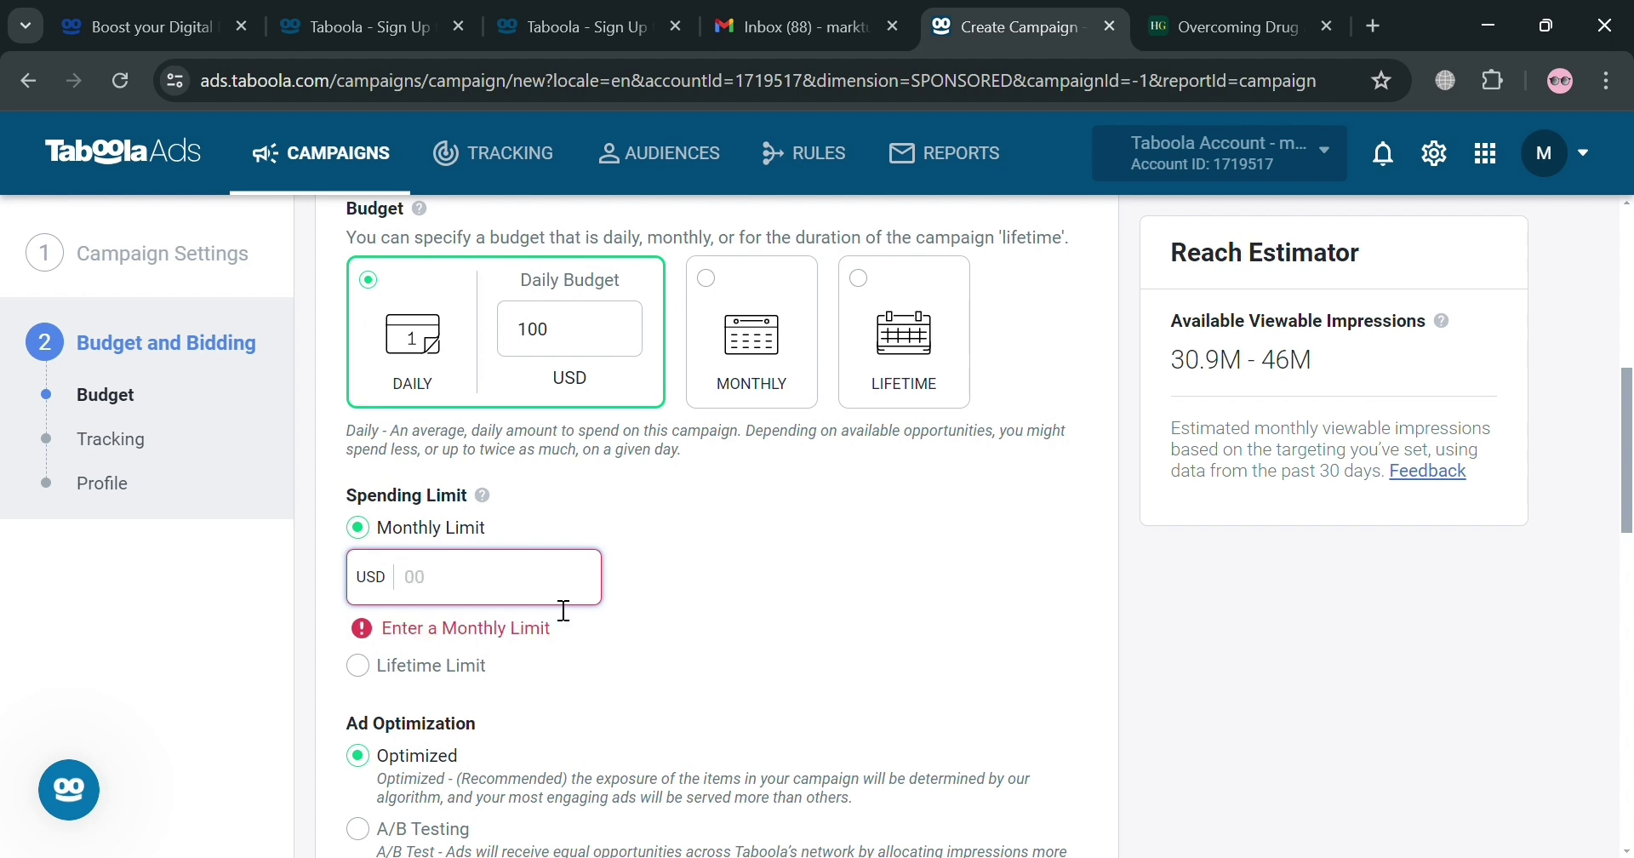
text(100)
key(BackSpace)
key(BackSpace)
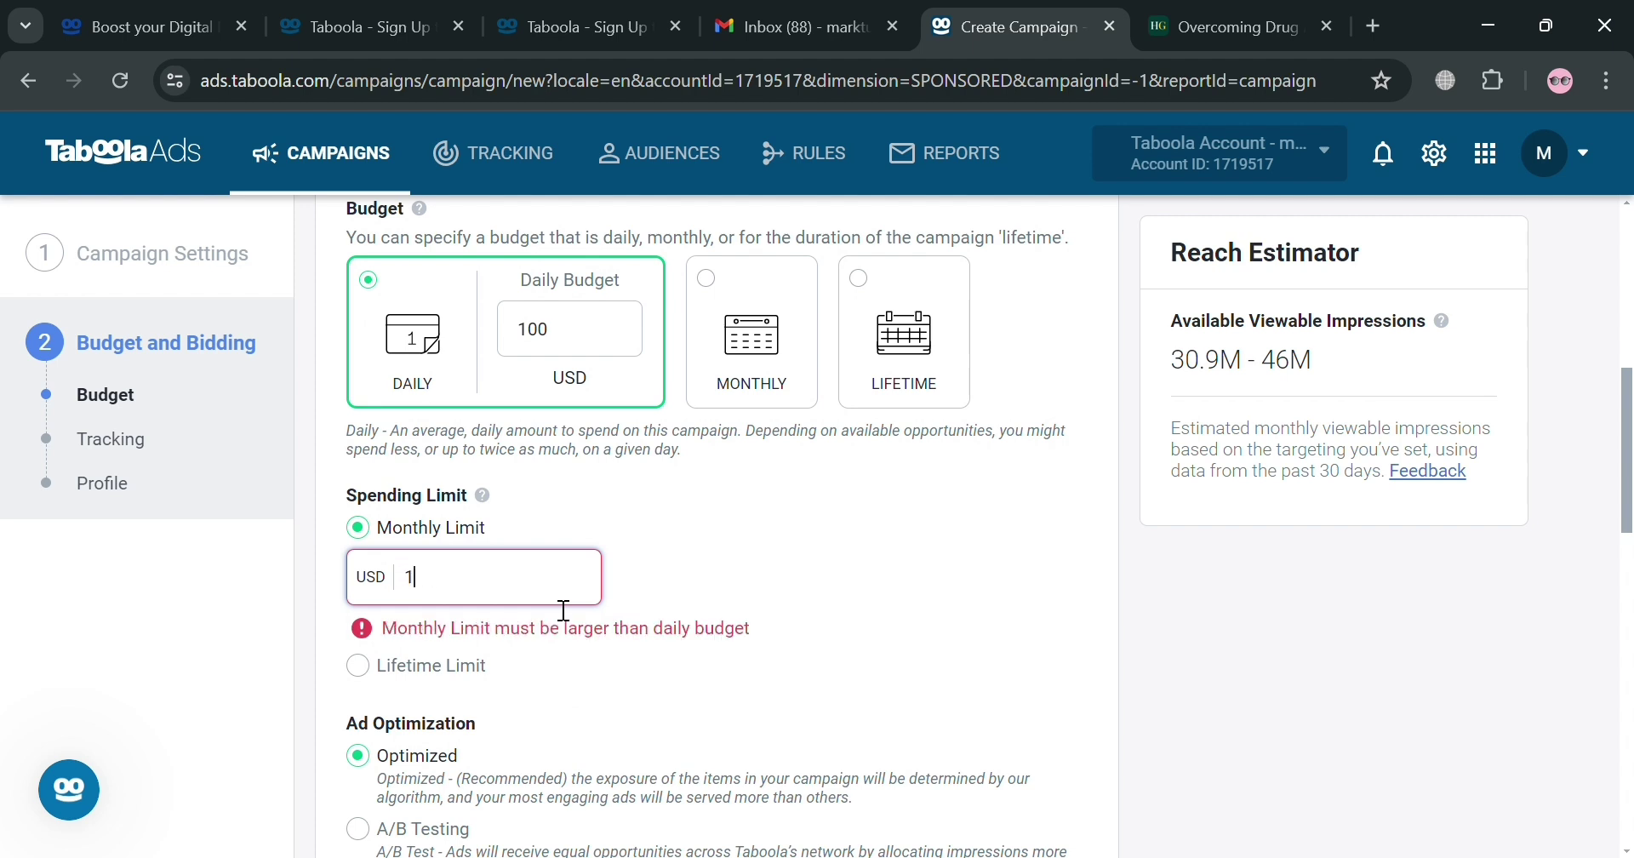
key(BackSpace)
text(30000)
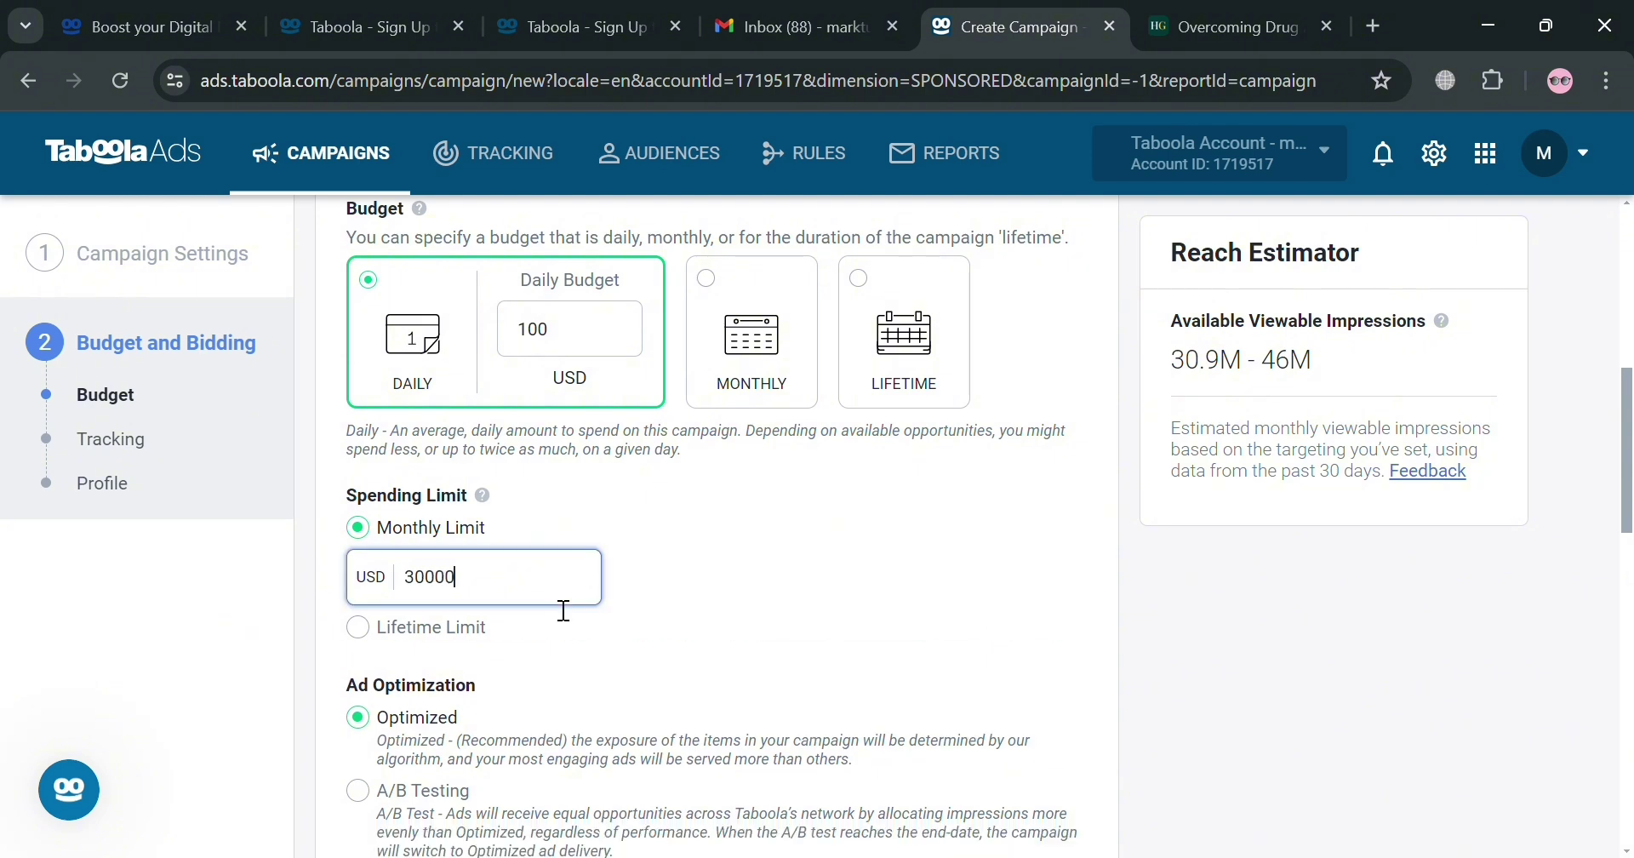
Try to create the campaign, keeping Optimized ad optimization, active SpendGuard and the default tracking code.
scroll(472, 588, down, 3)
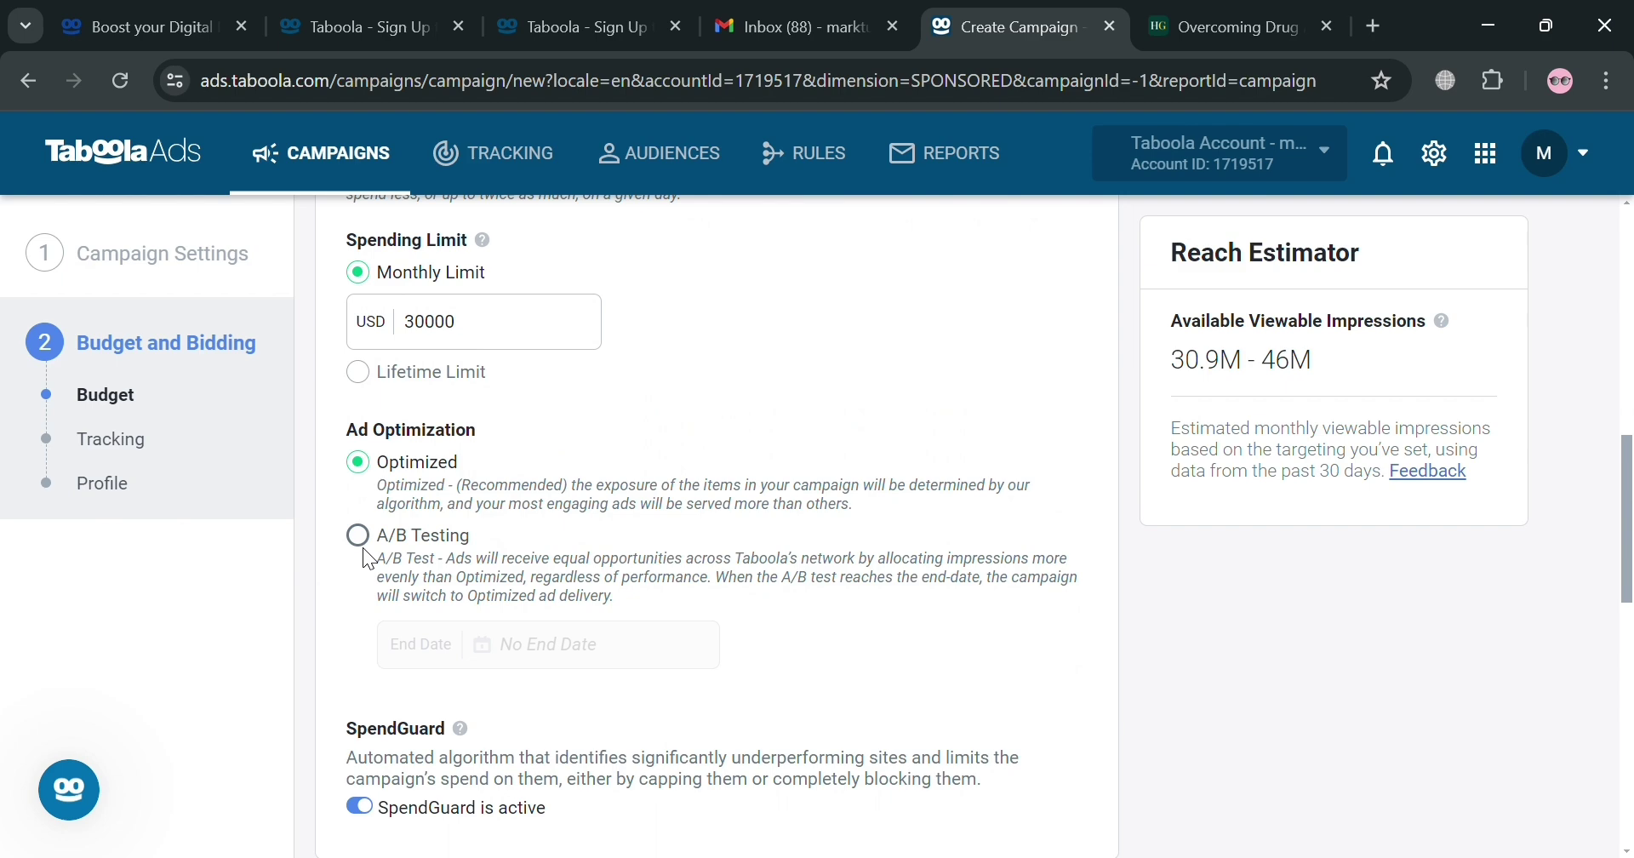
scroll(519, 587, down, 5)
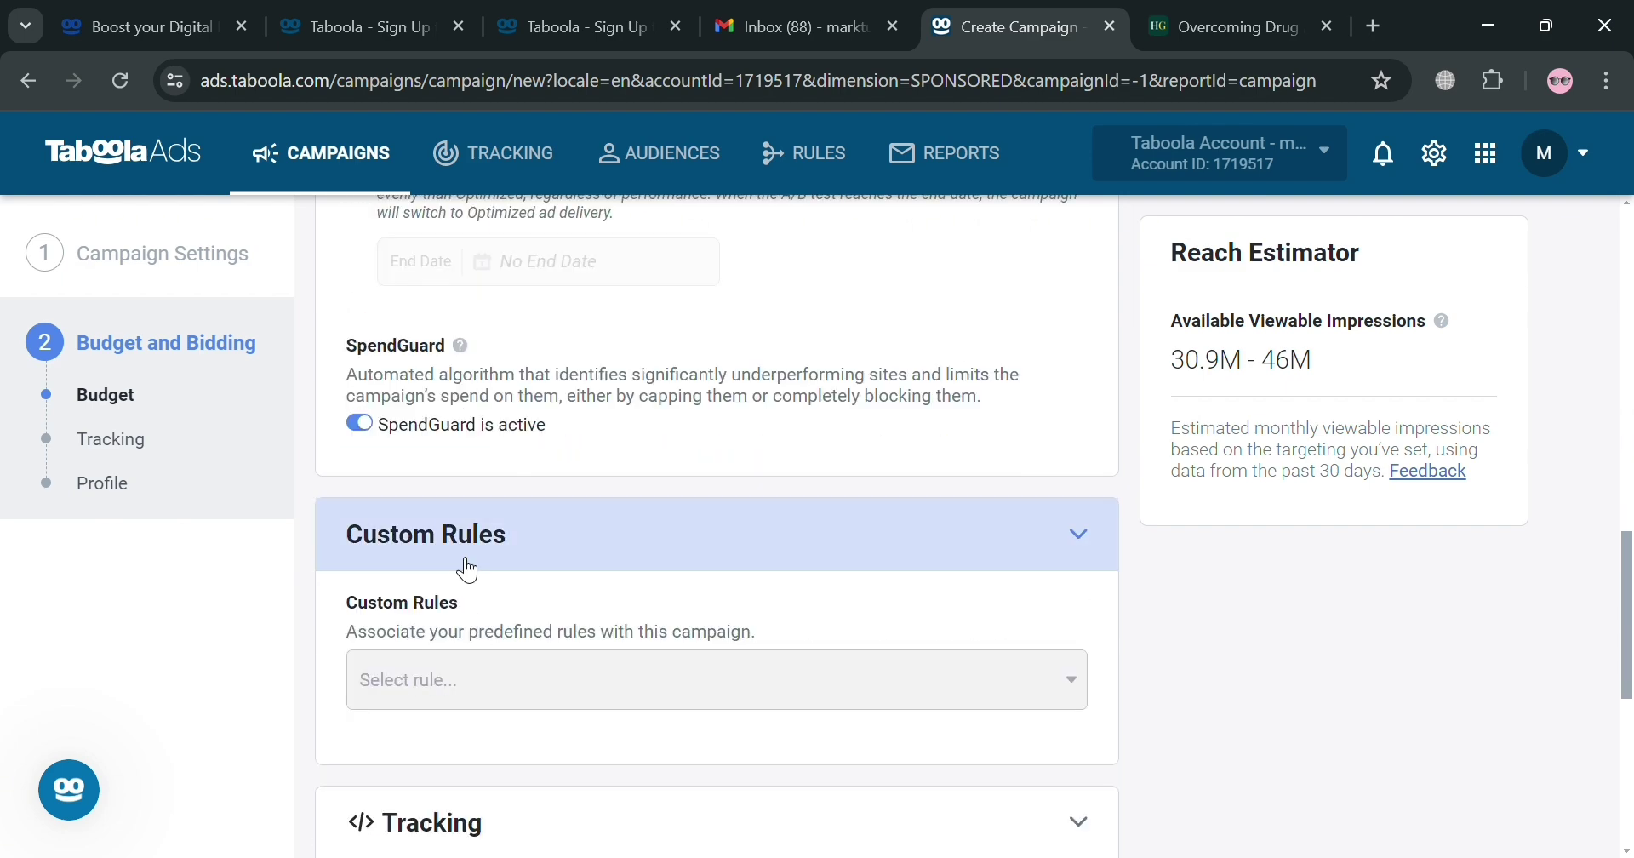
scroll(574, 529, down, 3)
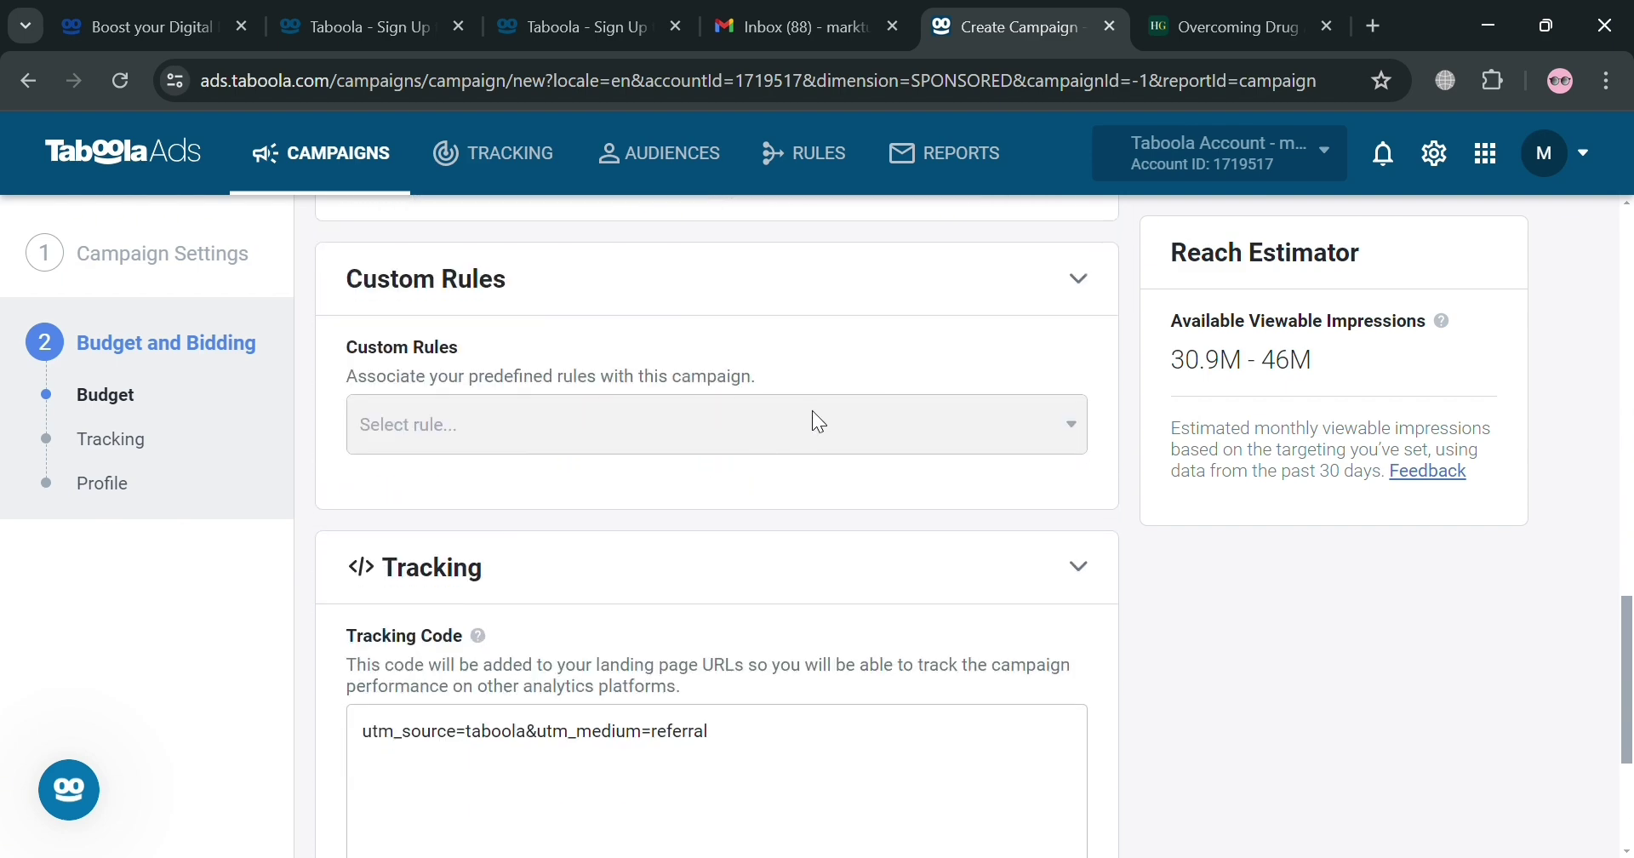
scroll(858, 595, down, 4)
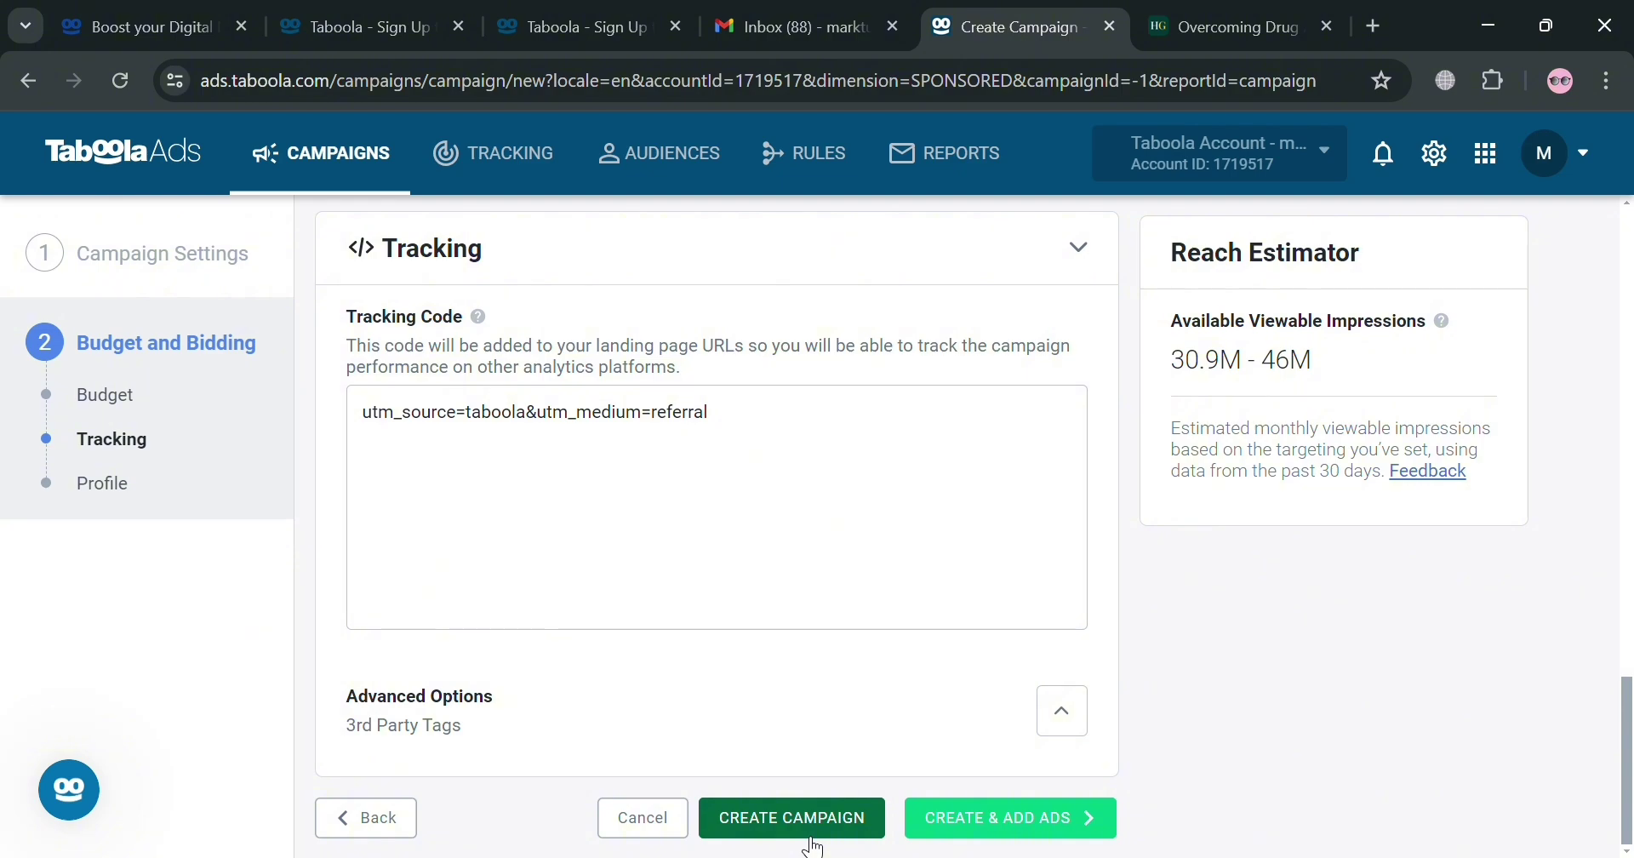
click(813, 845)
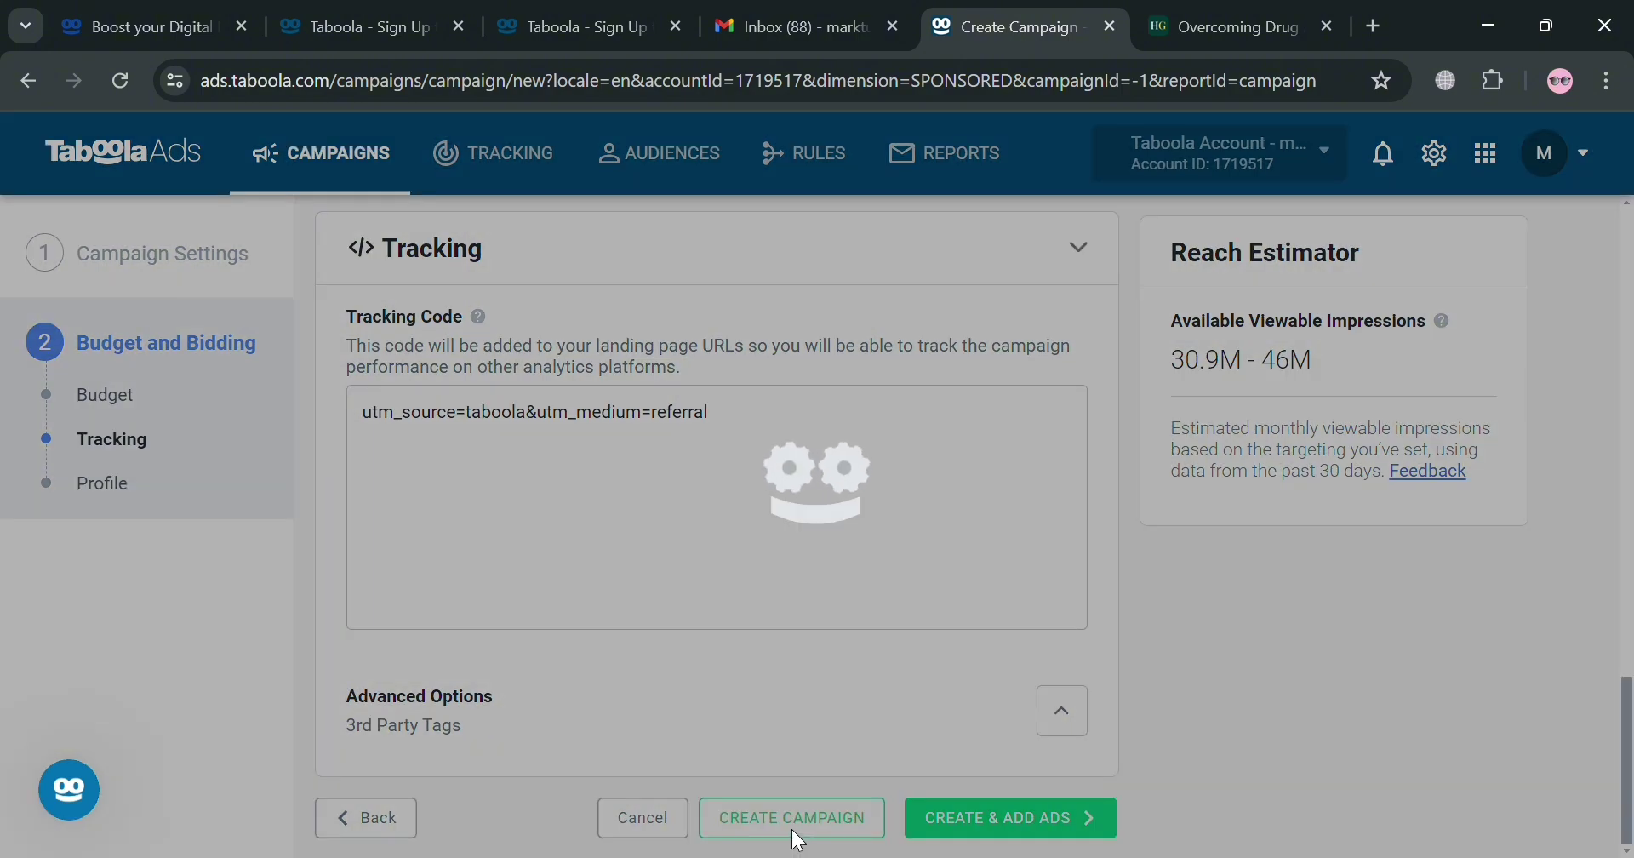
scroll(864, 609, up, 12)
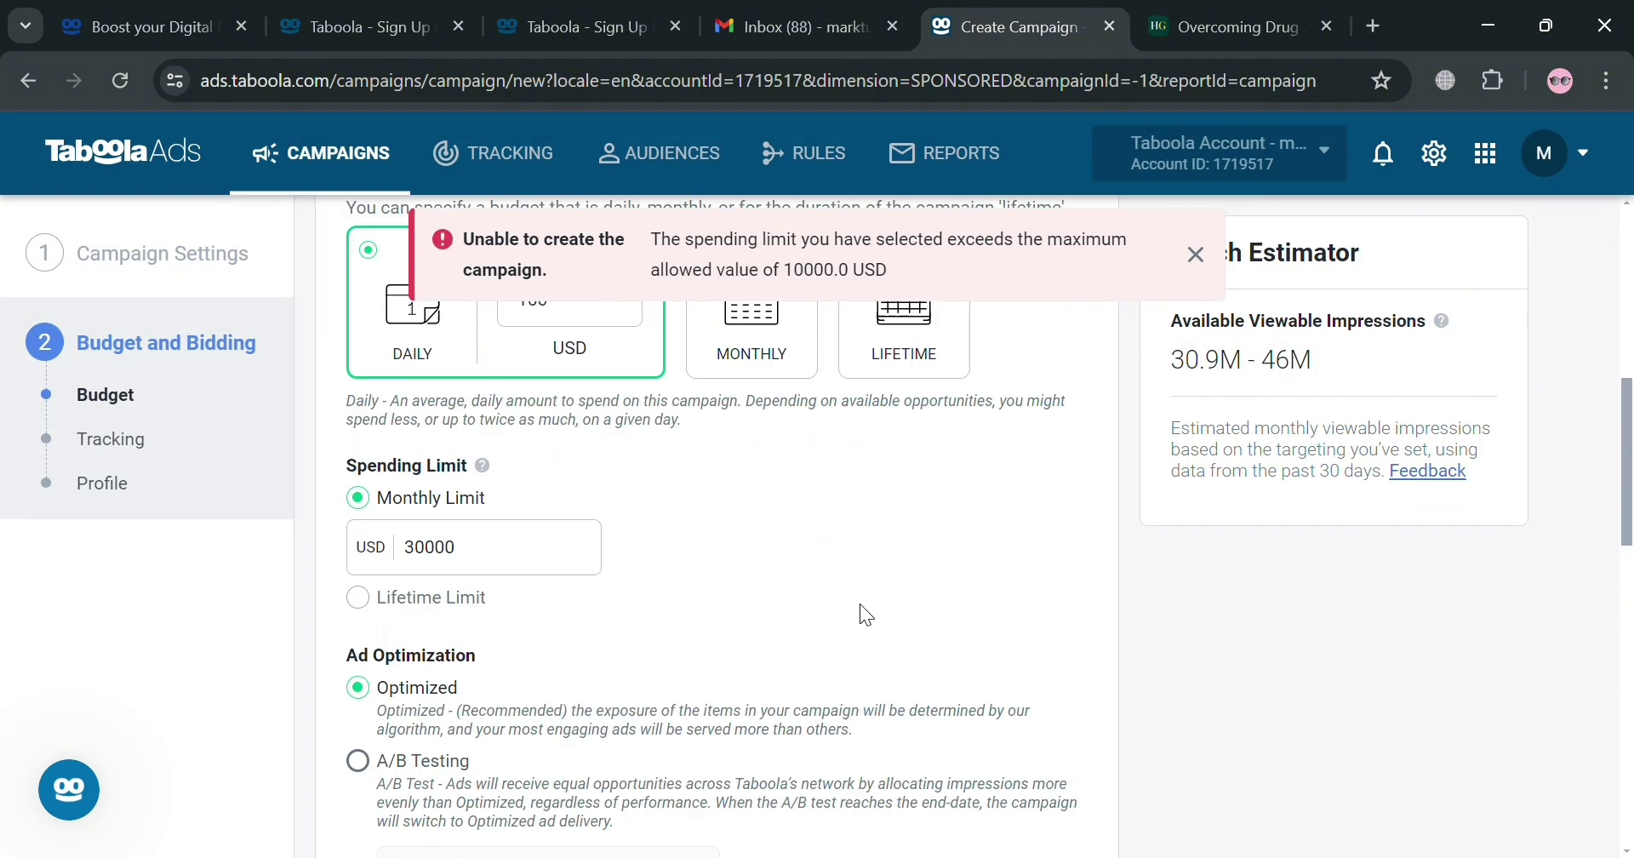
Set the campaign's monthly spending limit to 1000 USD.
scroll(865, 615, up, 4)
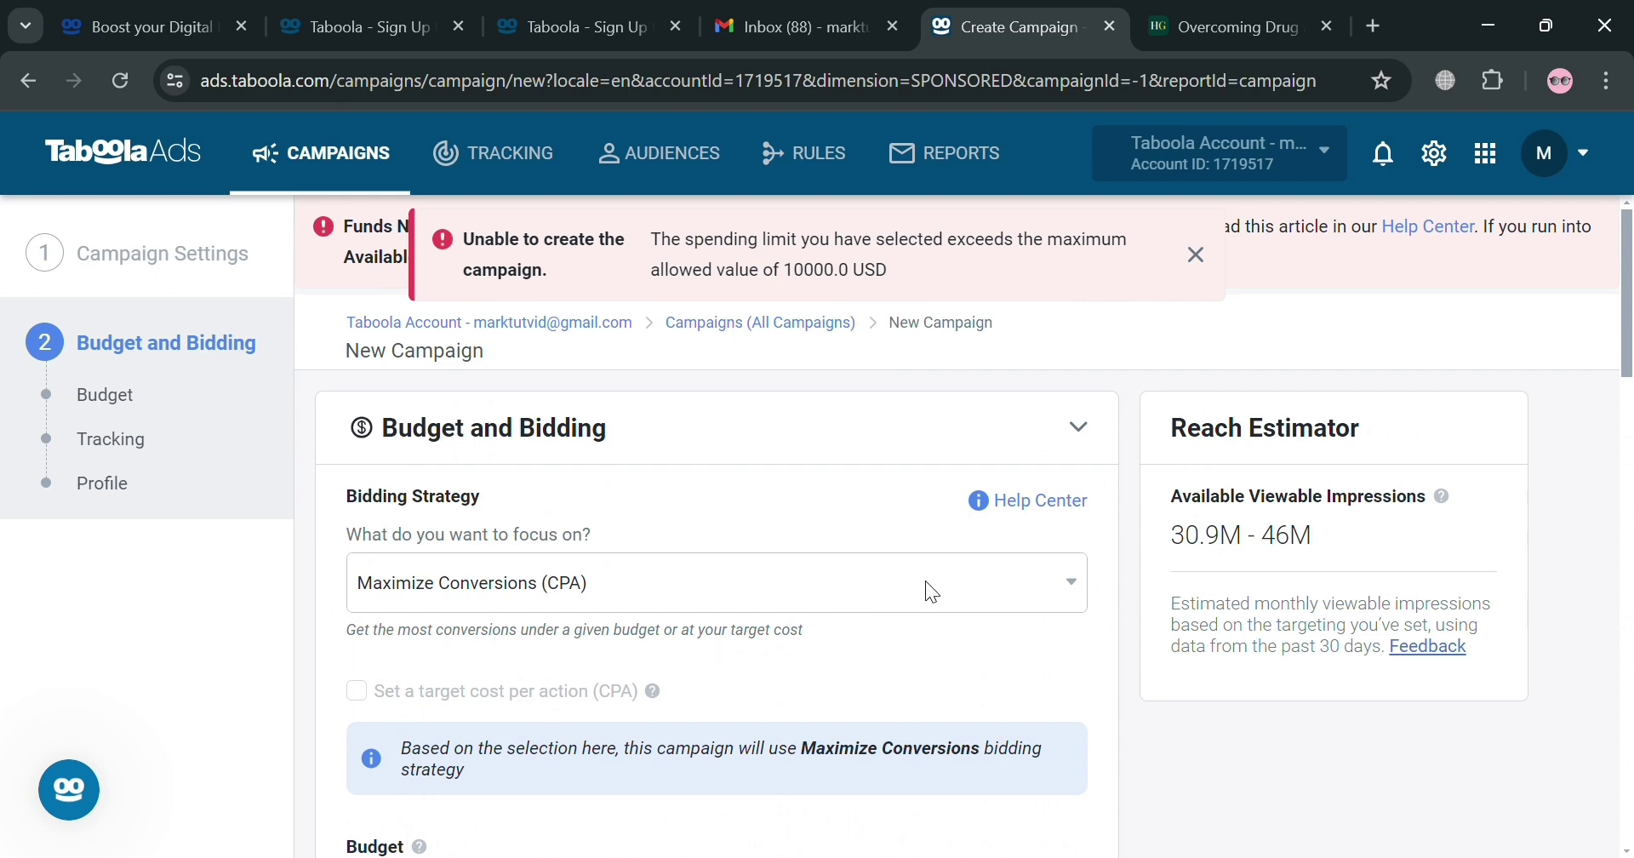
scroll(821, 688, down, 6)
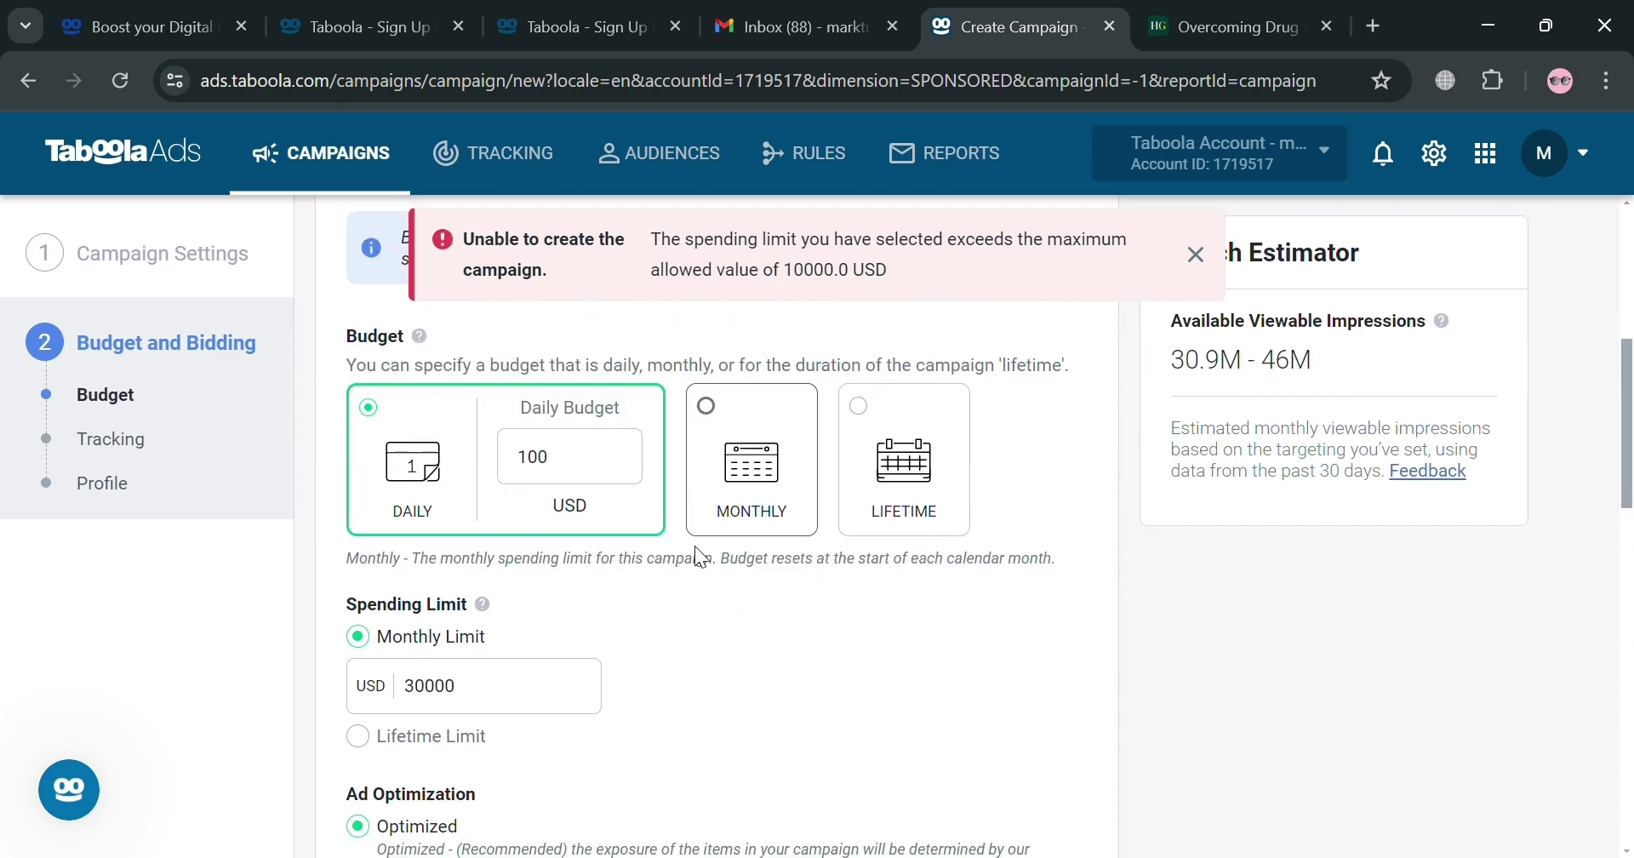
scroll(695, 544, down, 2)
click(473, 587)
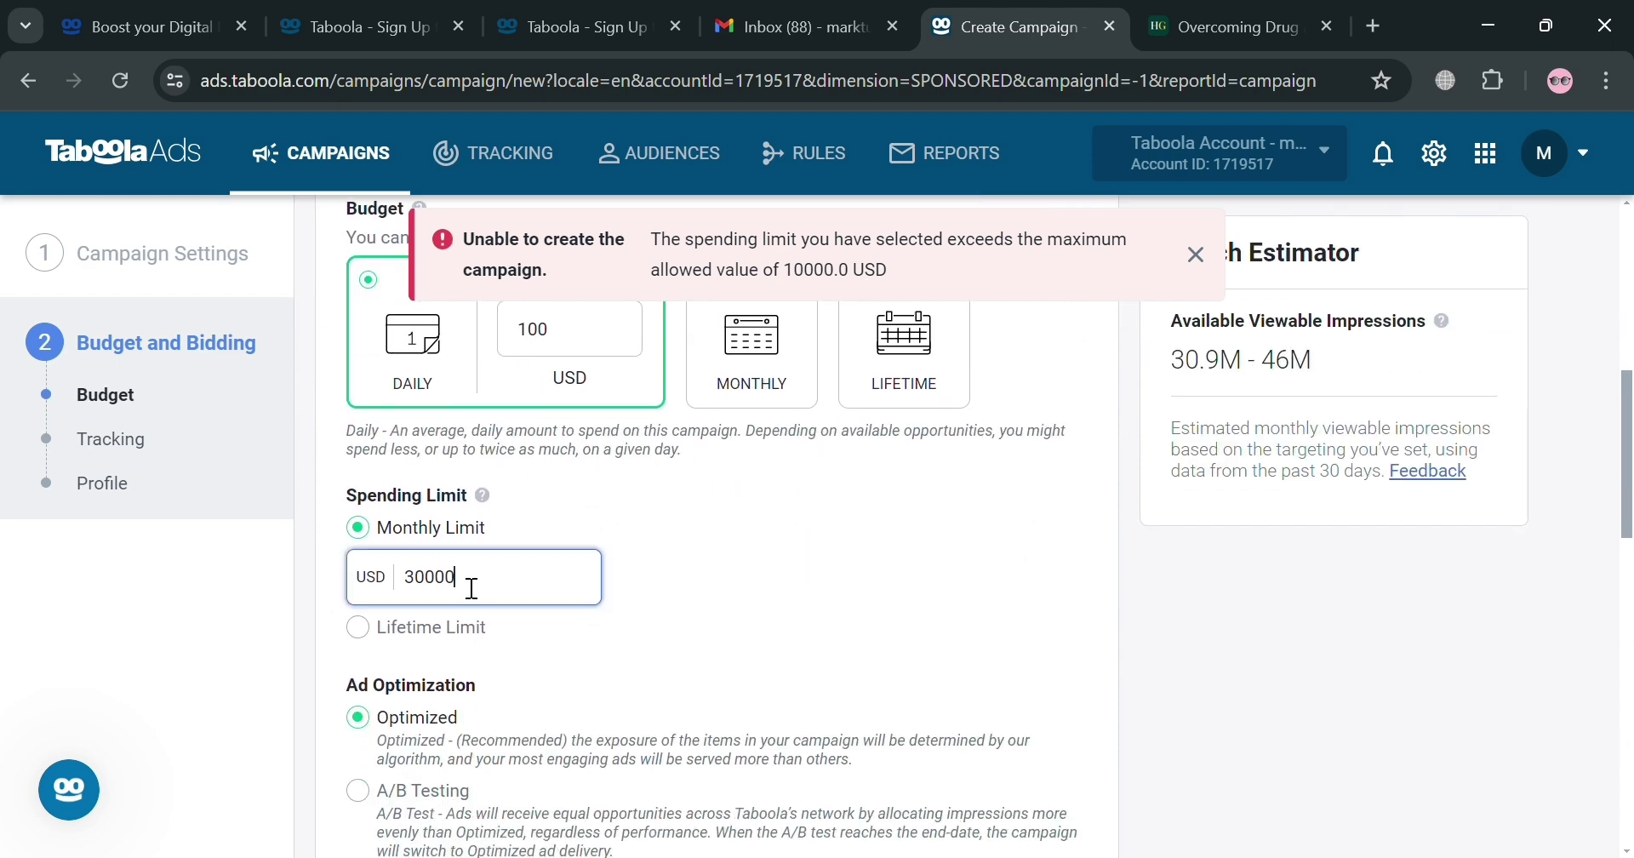
key(BackSpace)
key(BackSpace)
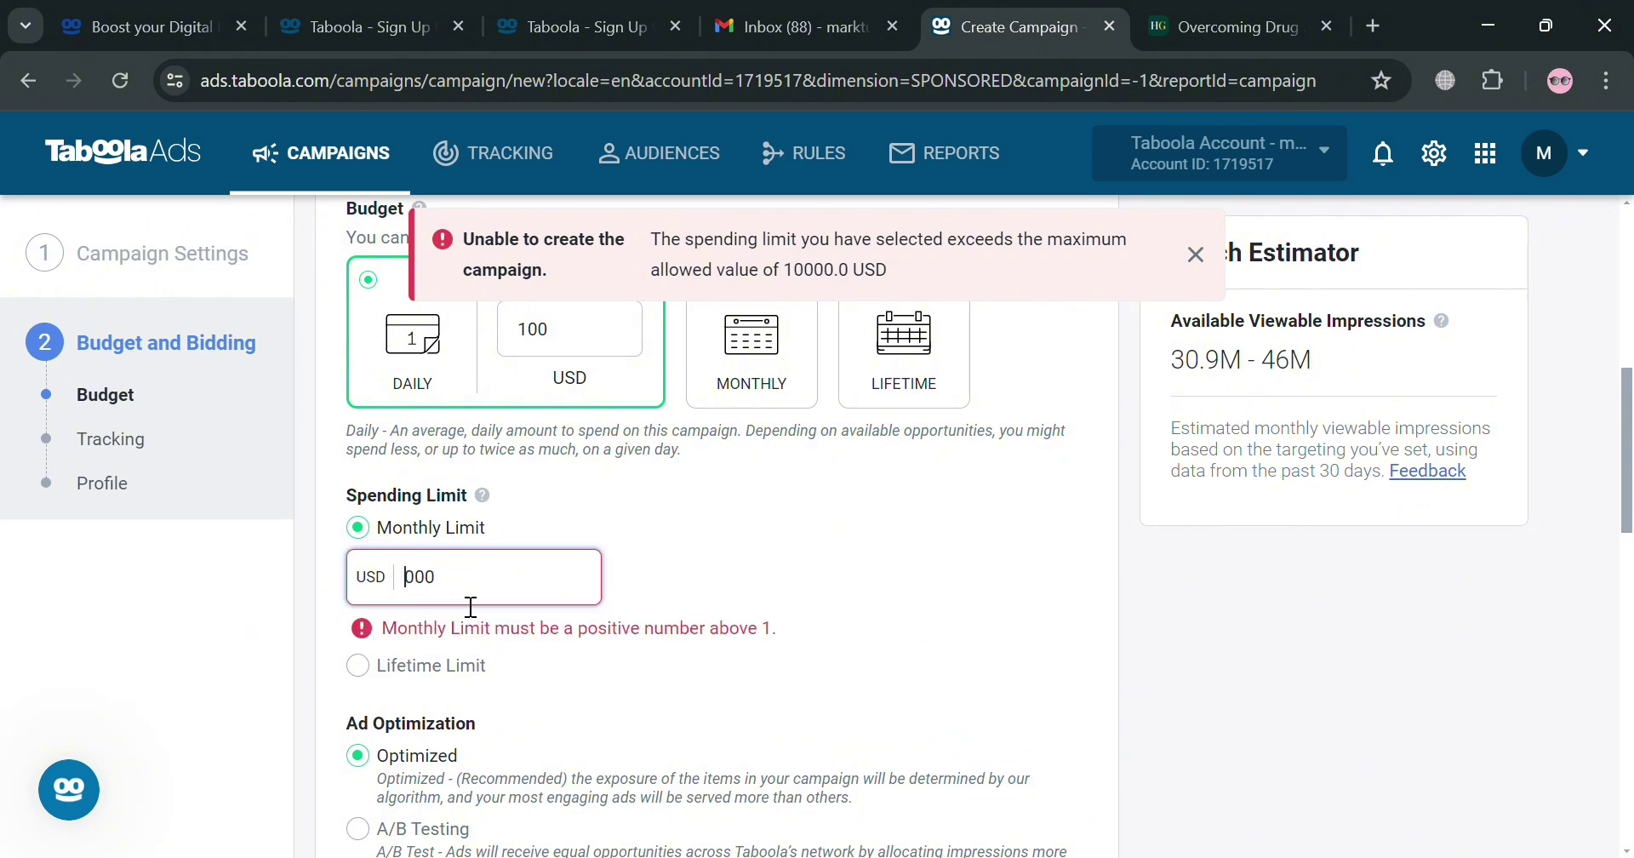
text(1)
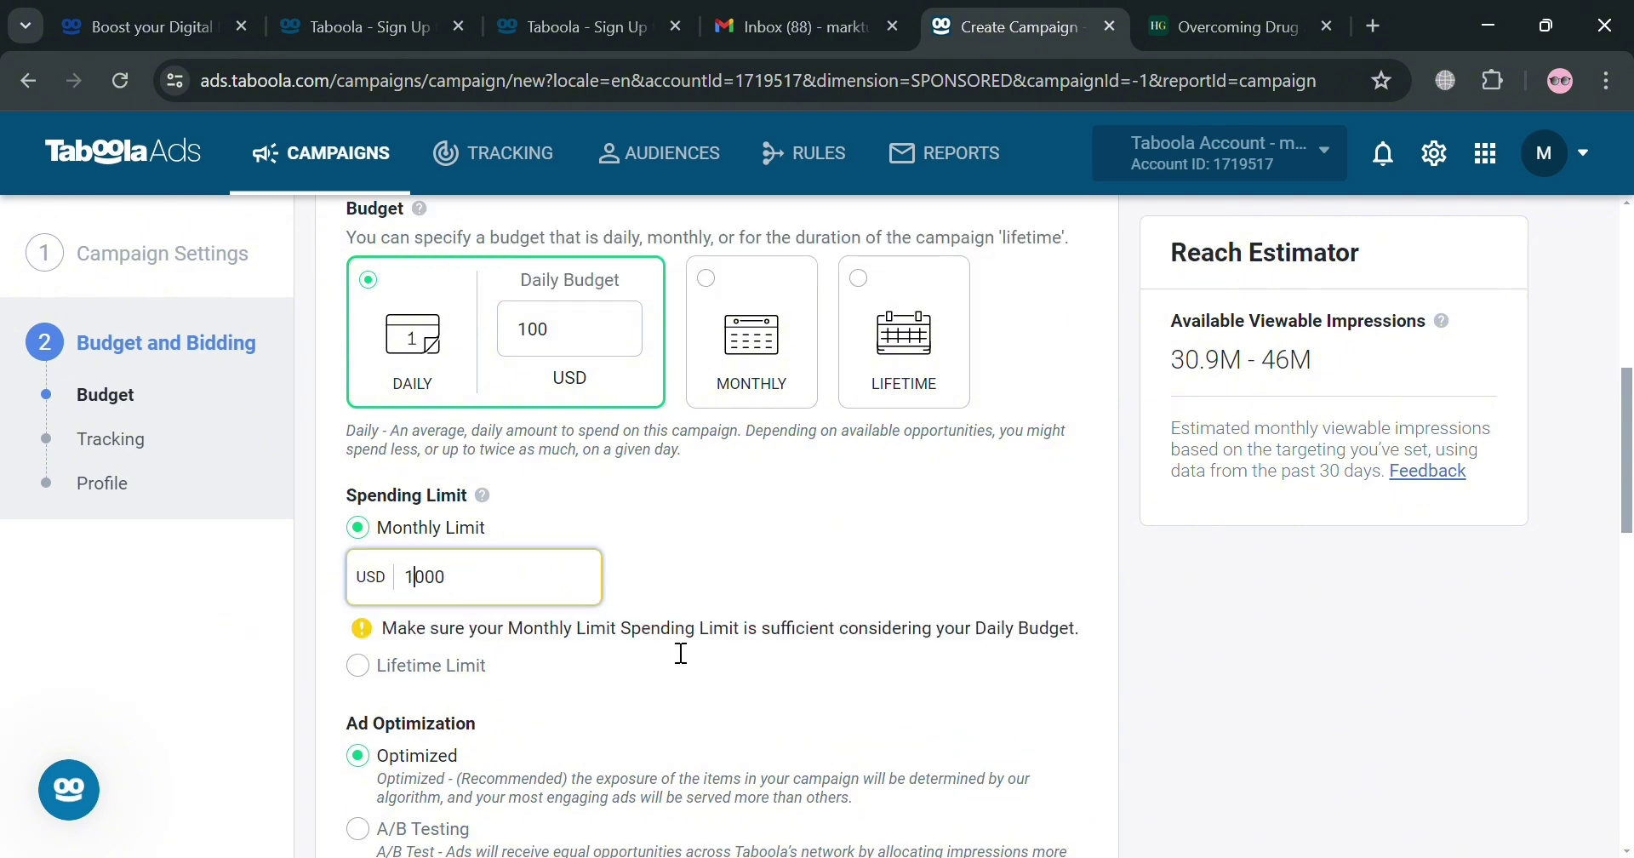
Set the daily budget to 10 USD and create the campaign with the default tracking code.
click(572, 340)
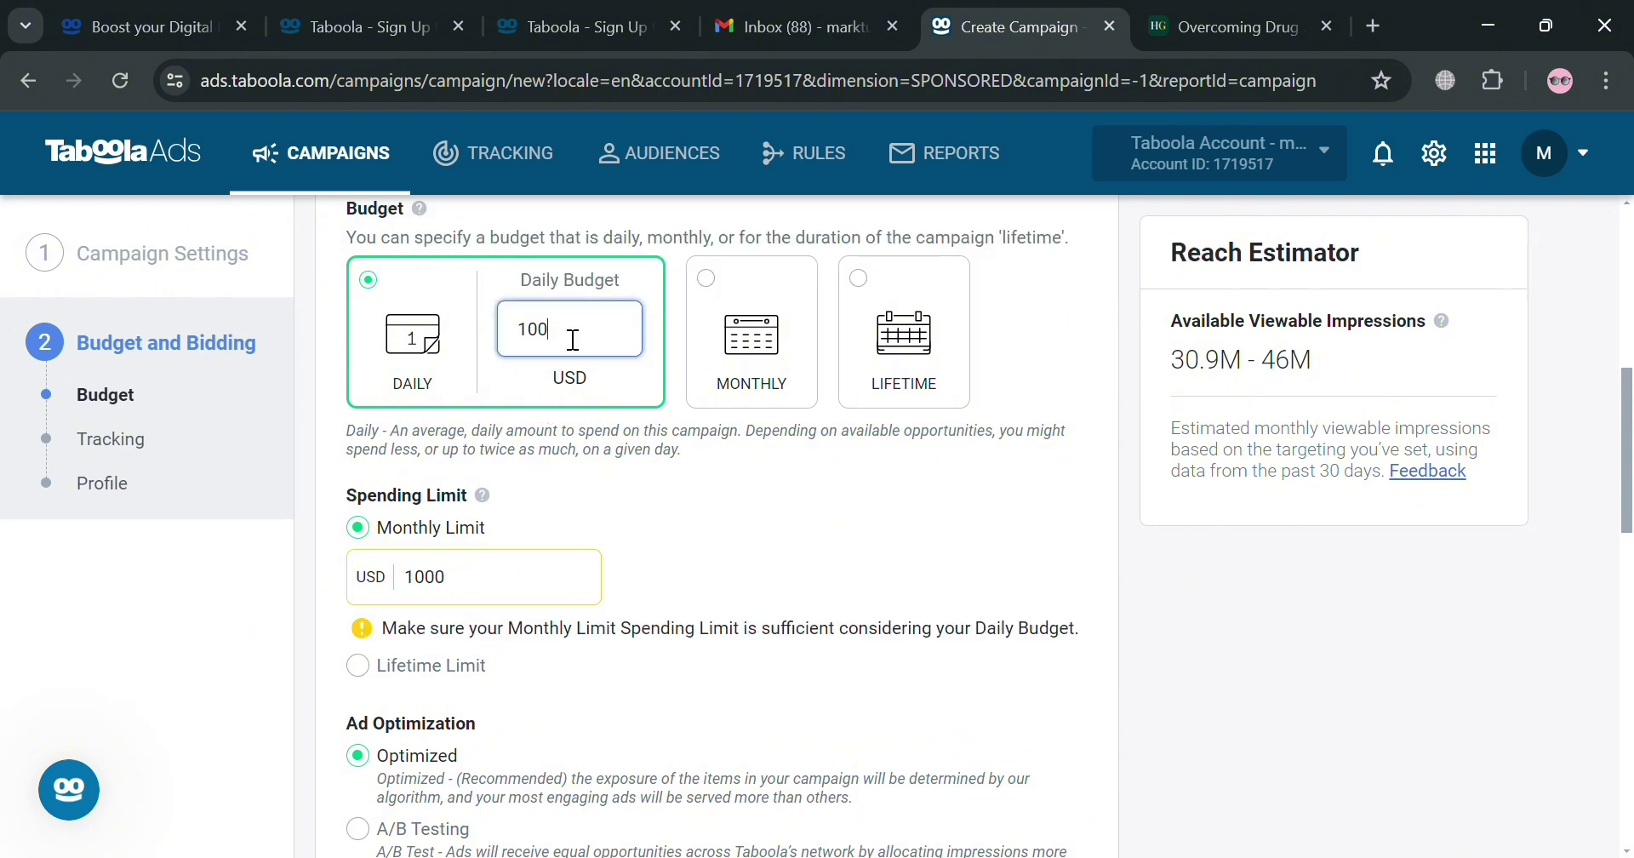
key(BackSpace)
scroll(681, 596, down, 15)
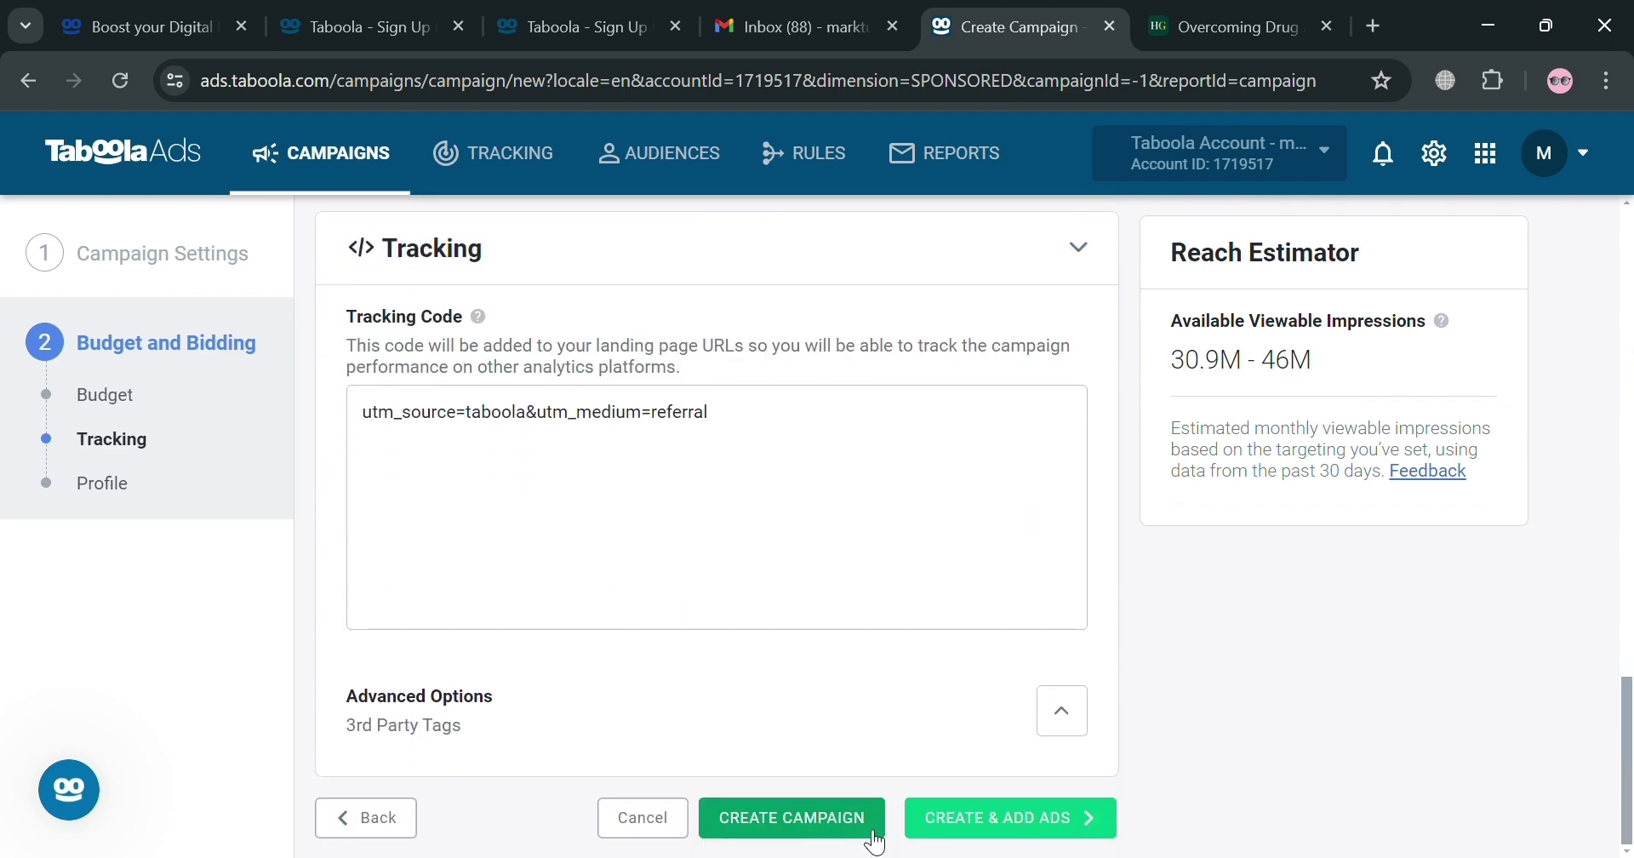
click(813, 827)
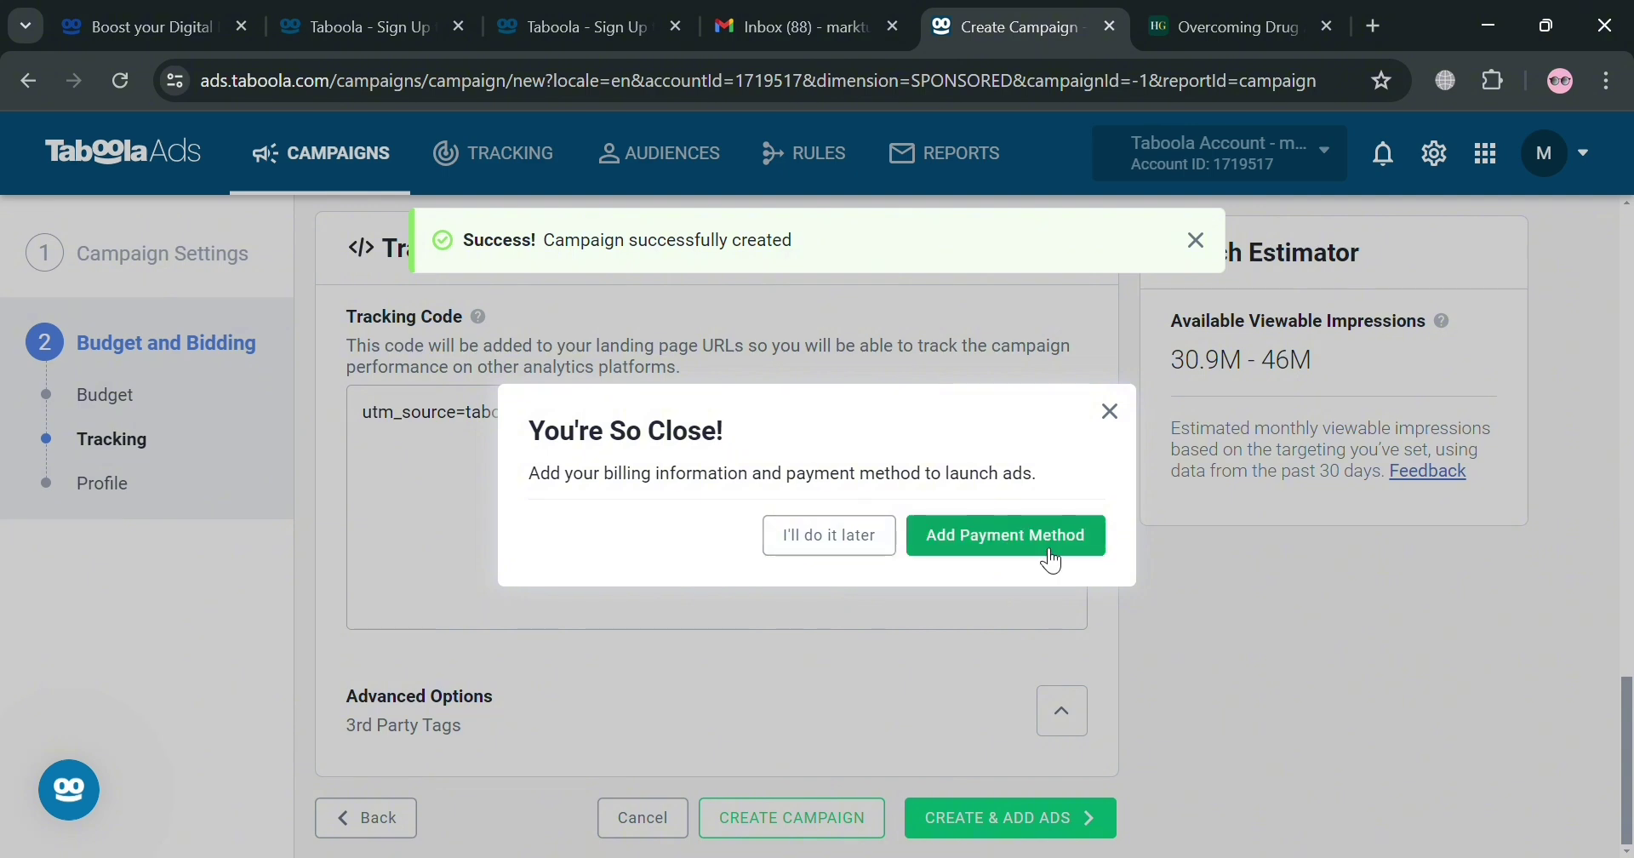
Look through the credit card and billing address fields for adding a payment method, and leave the form without adding one.
click(1018, 546)
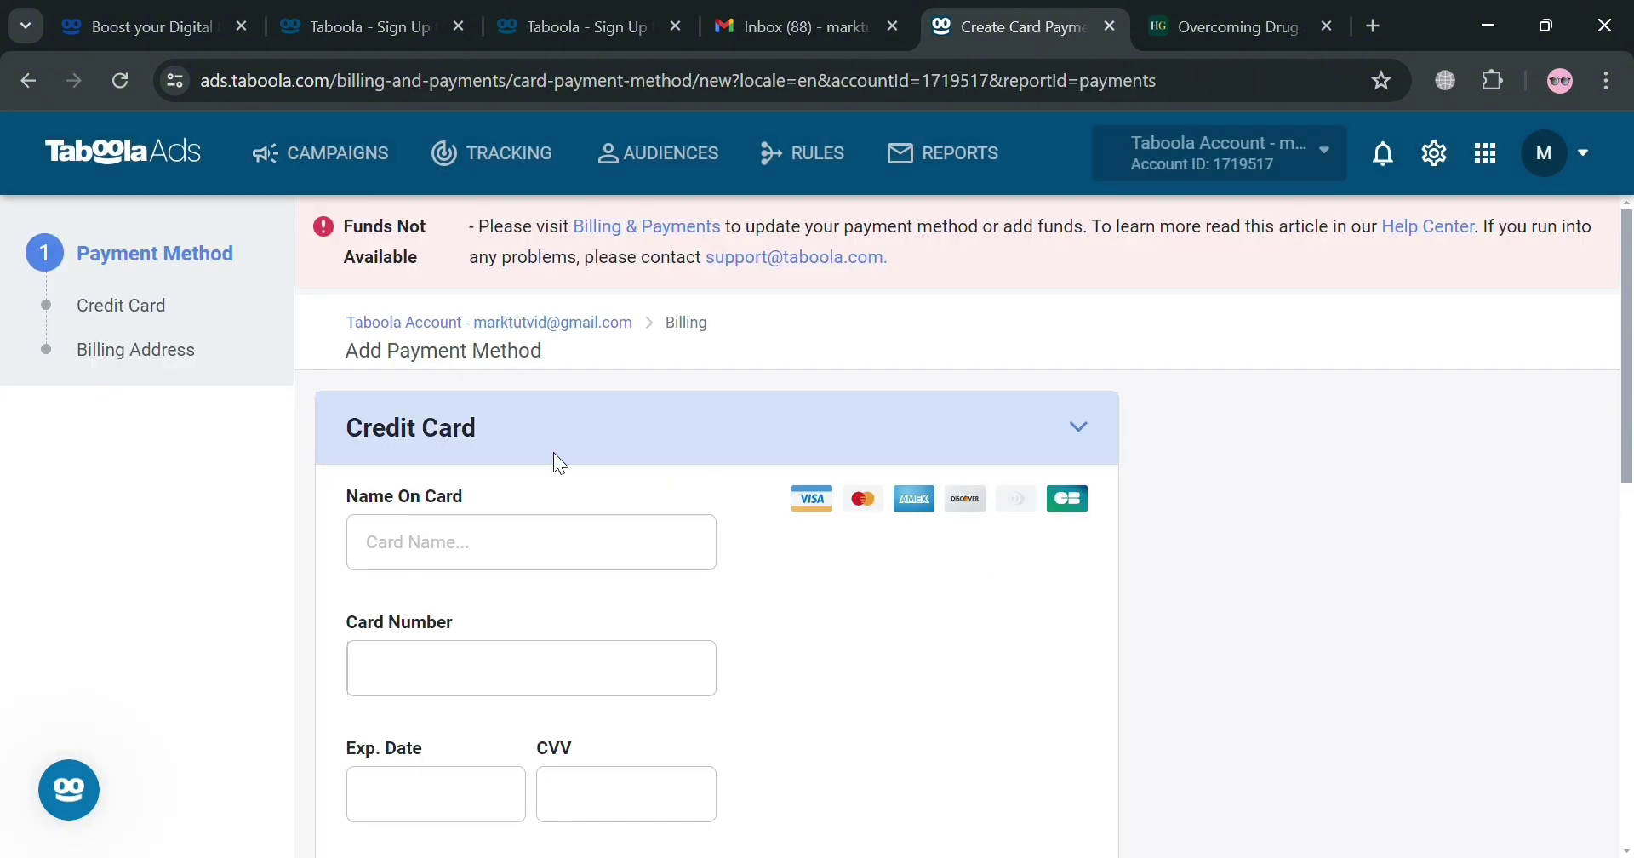
scroll(773, 589, down, 6)
scroll(733, 613, down, 4)
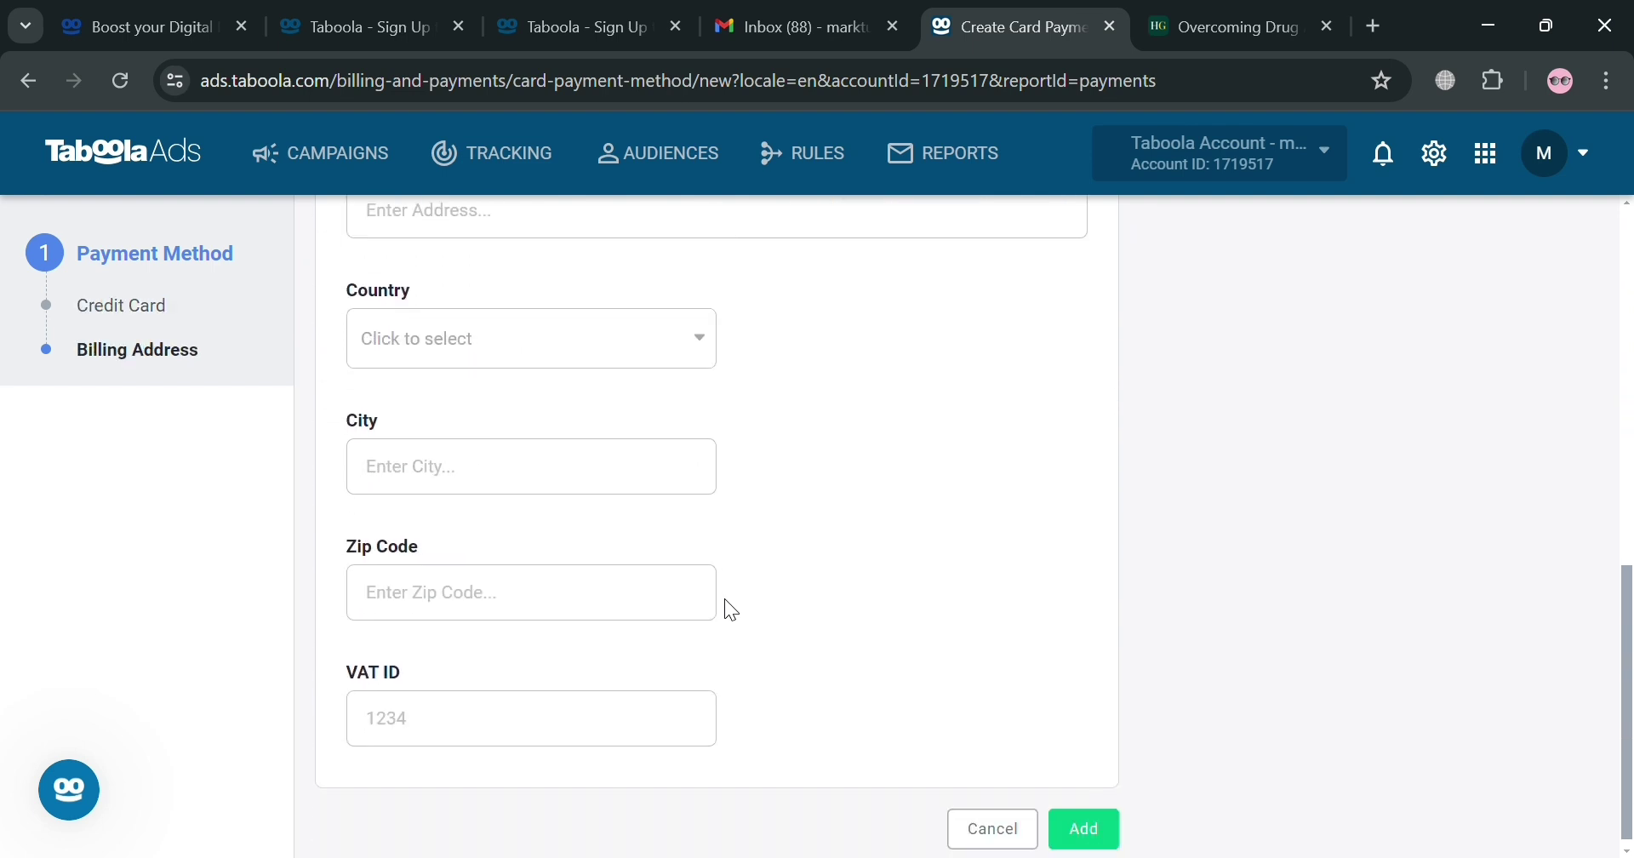
scroll(907, 776, up, 4)
scroll(876, 757, up, 6)
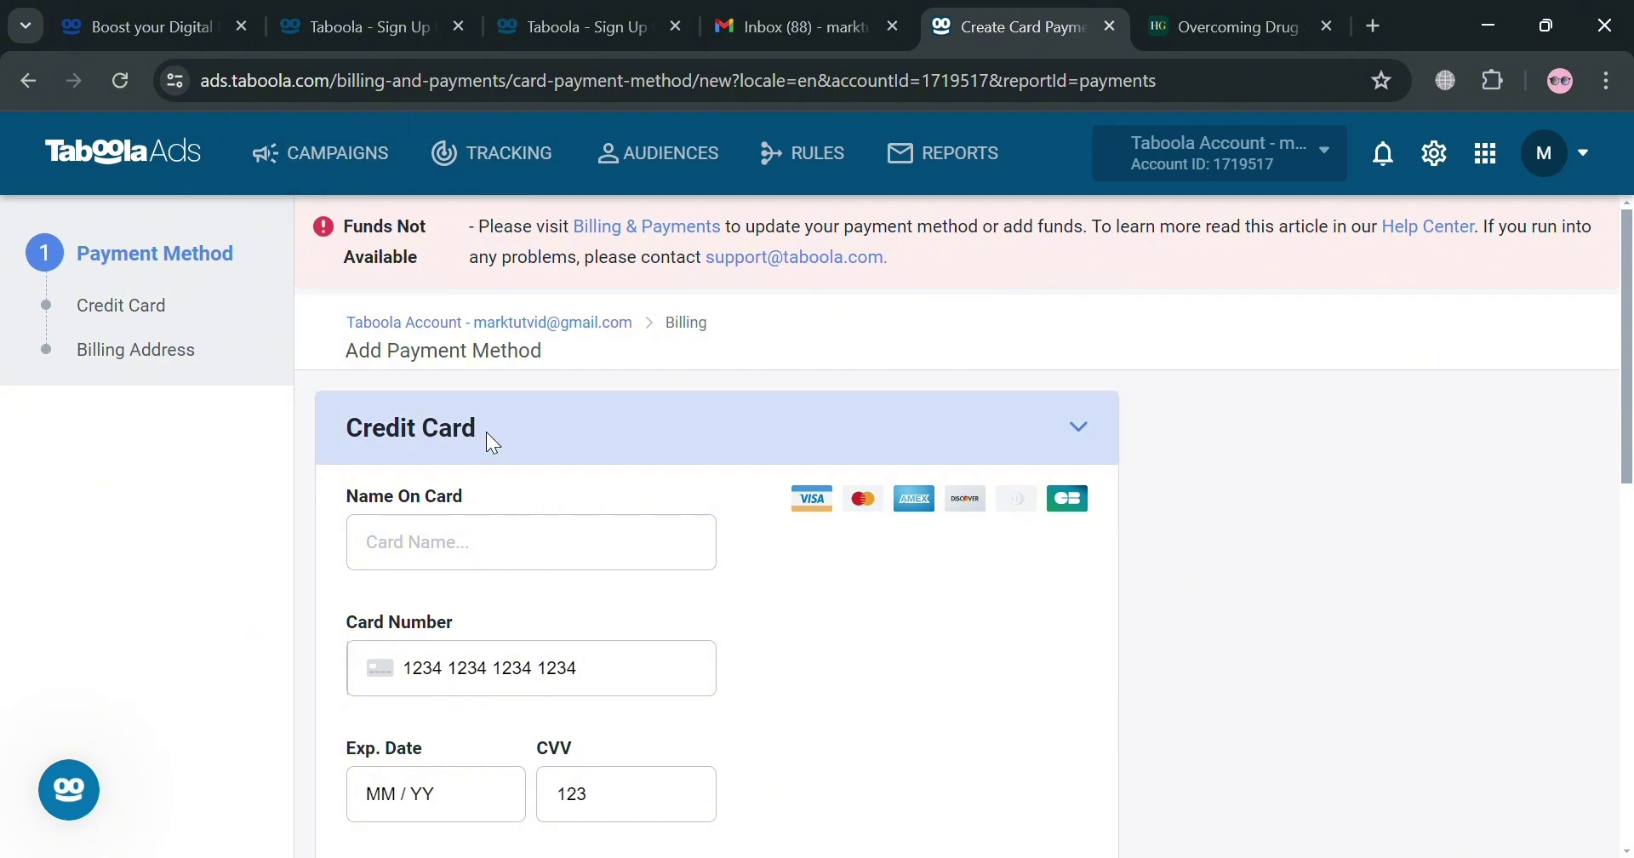
scroll(1396, 443, down, 3)
scroll(1395, 442, down, 7)
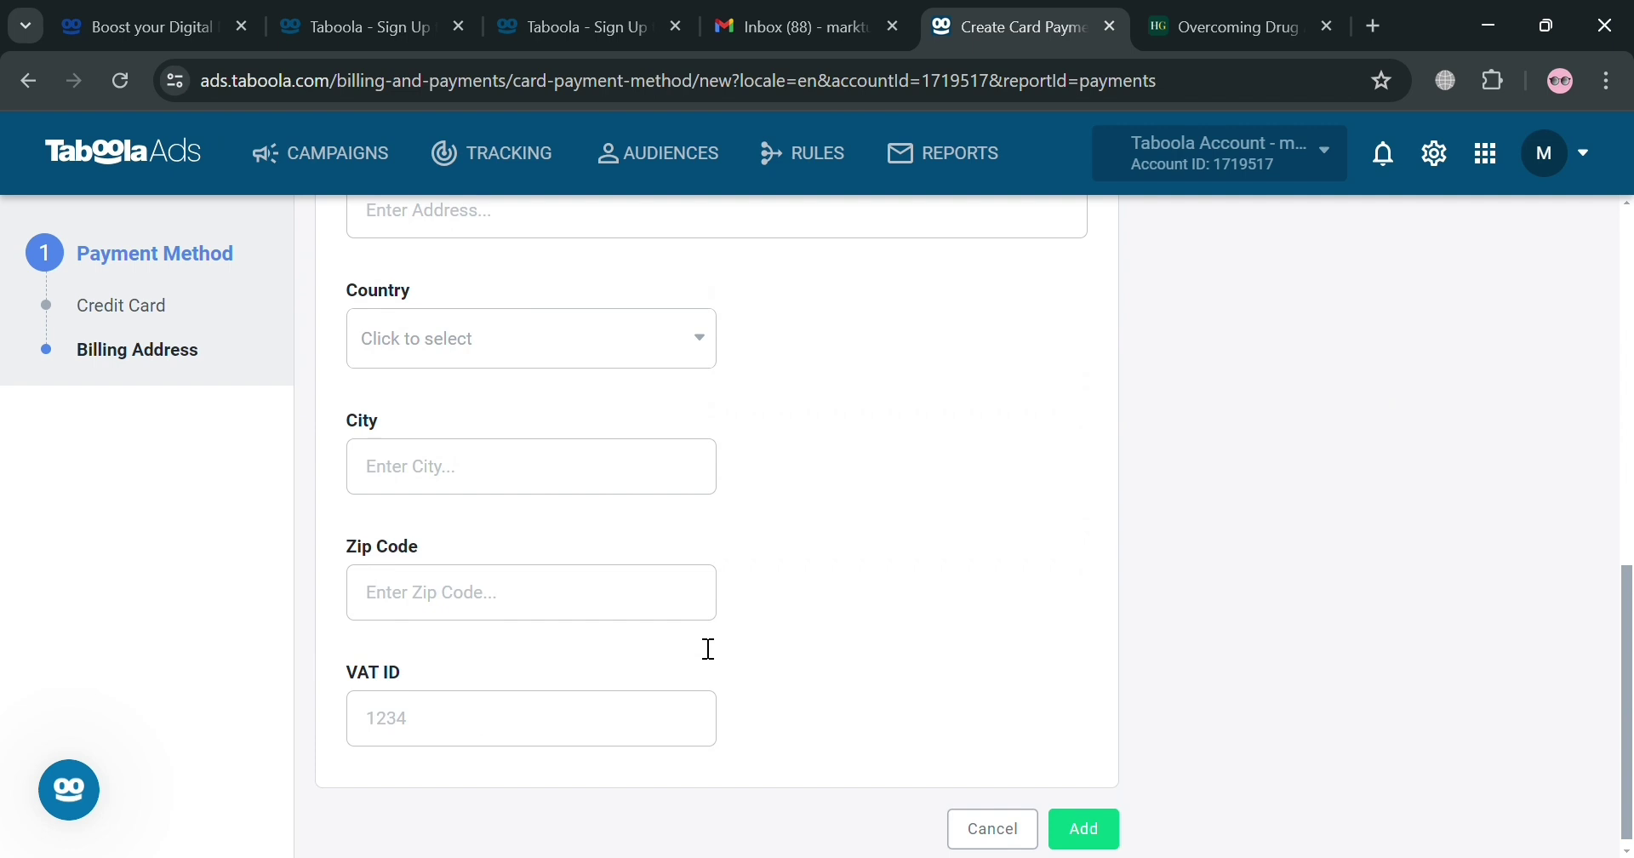
click(1000, 823)
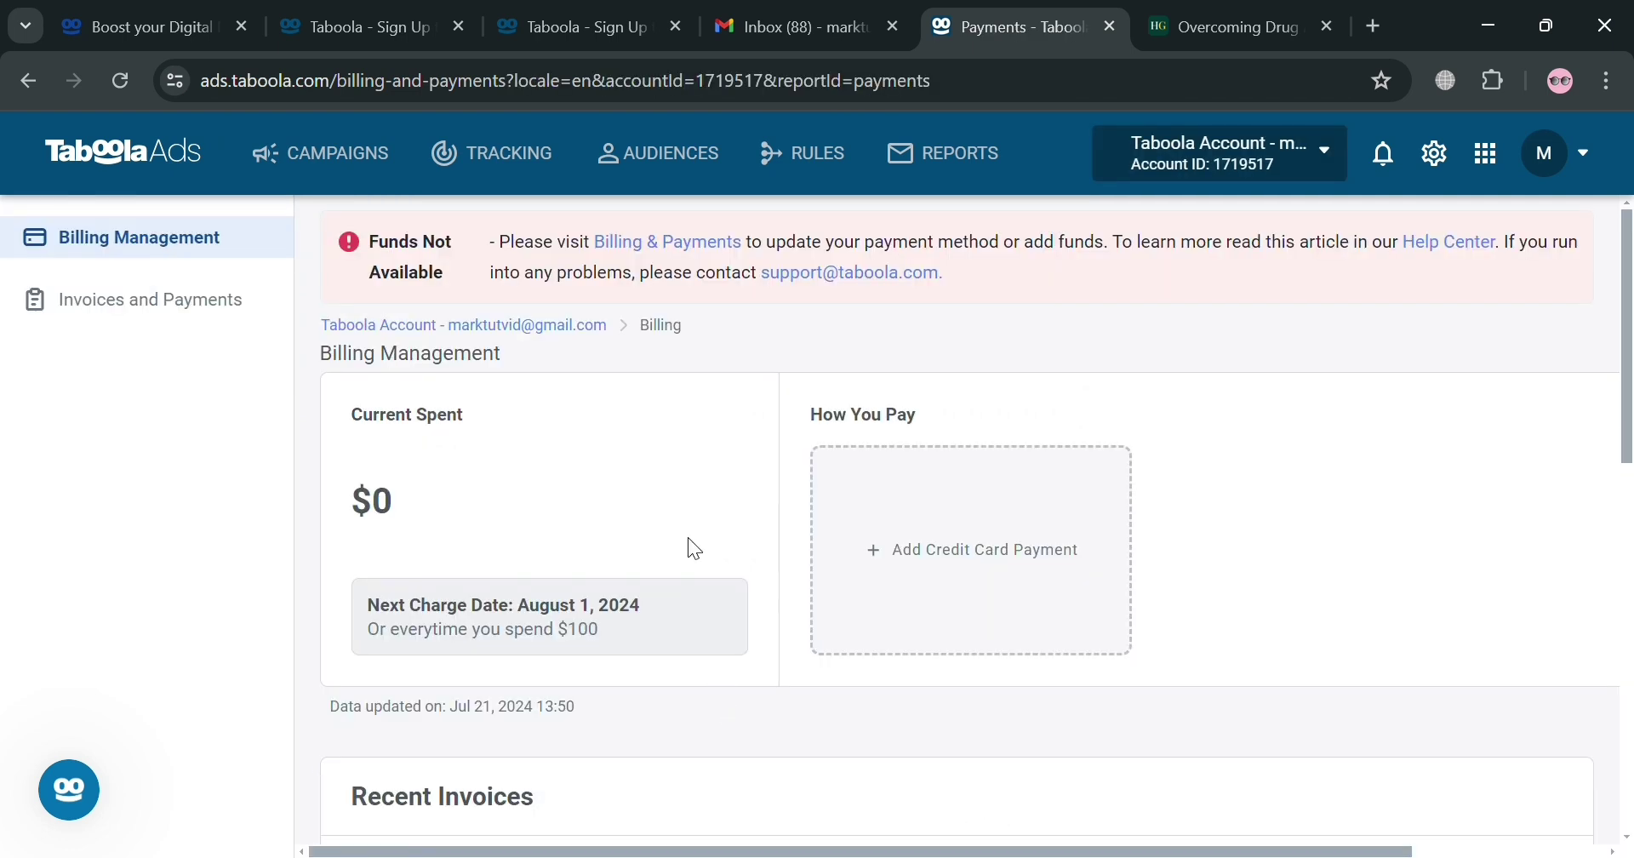
Review the current spend, payment setup, recent invoices and recent payments on the Billing Management page.
scroll(766, 562, down, 7)
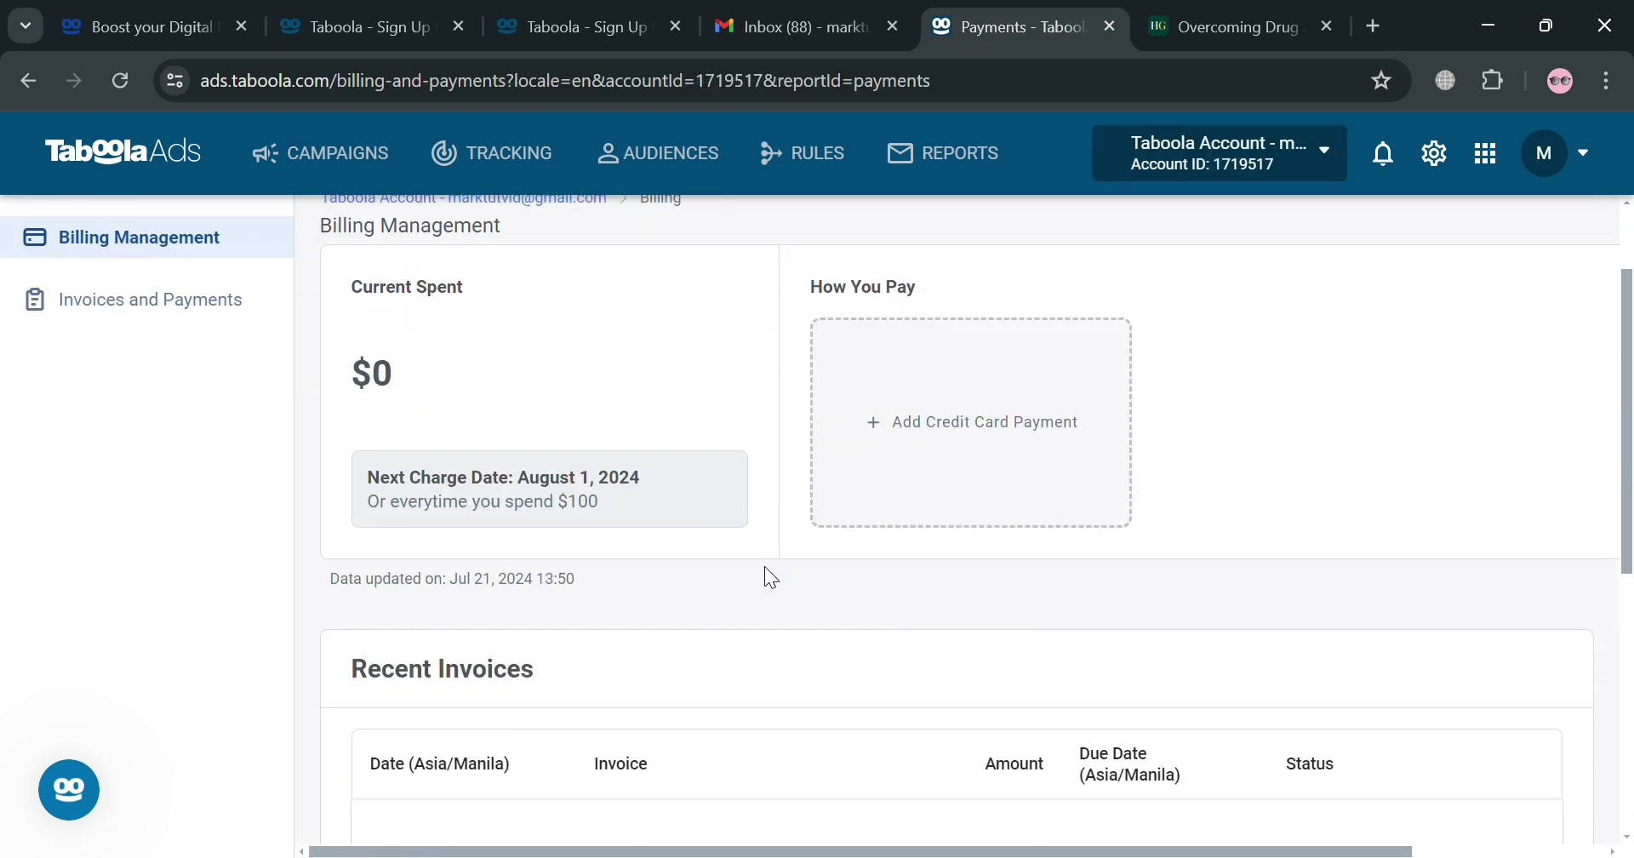
scroll(656, 553, down, 2)
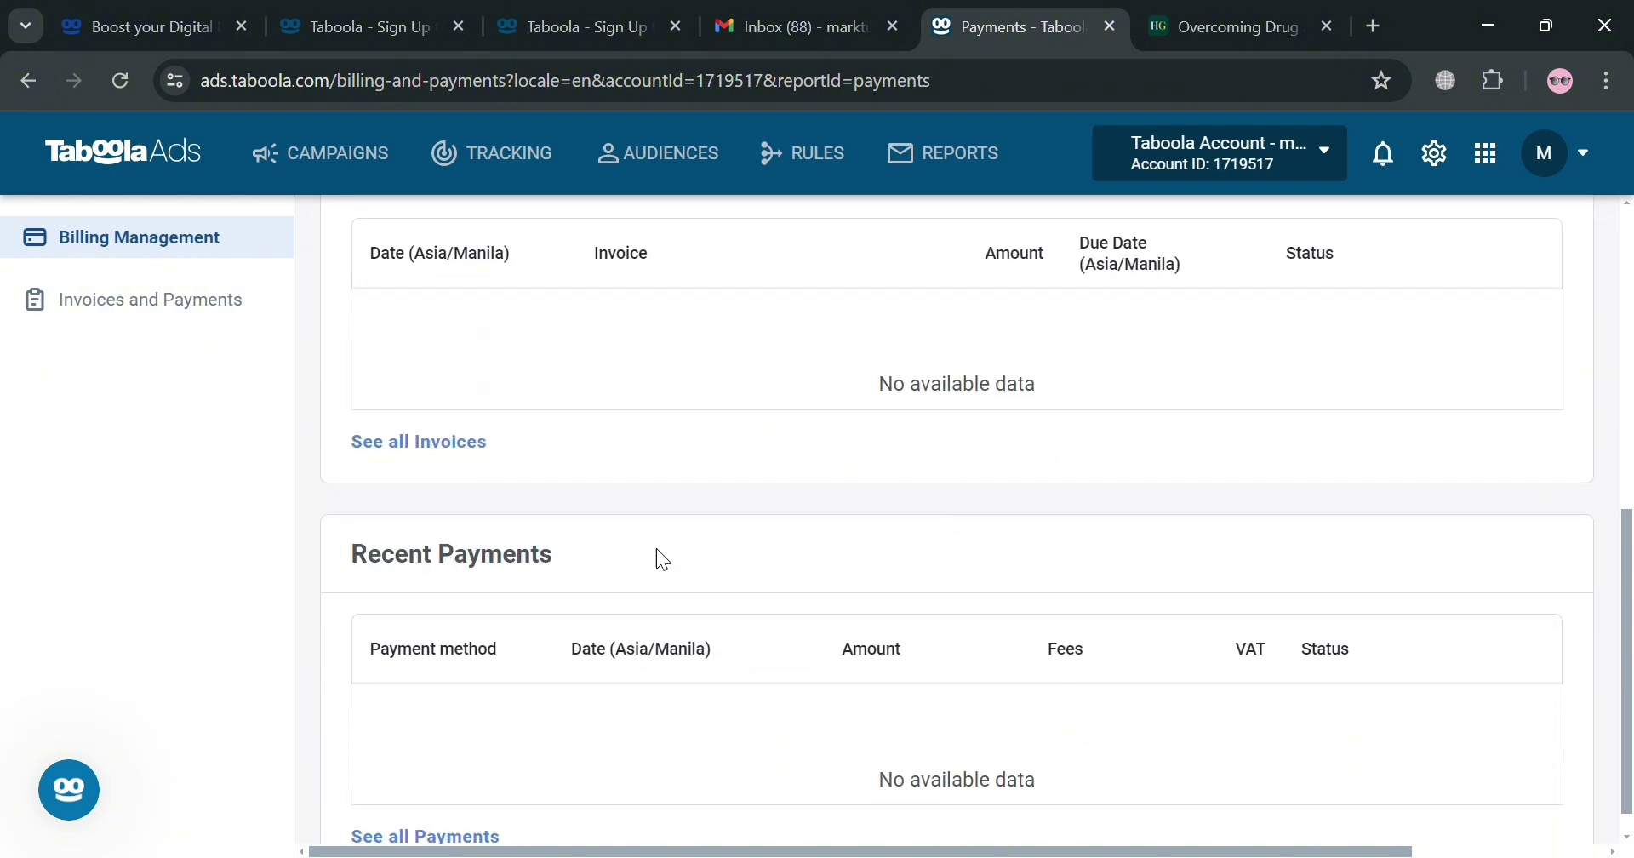
scroll(939, 703, up, 10)
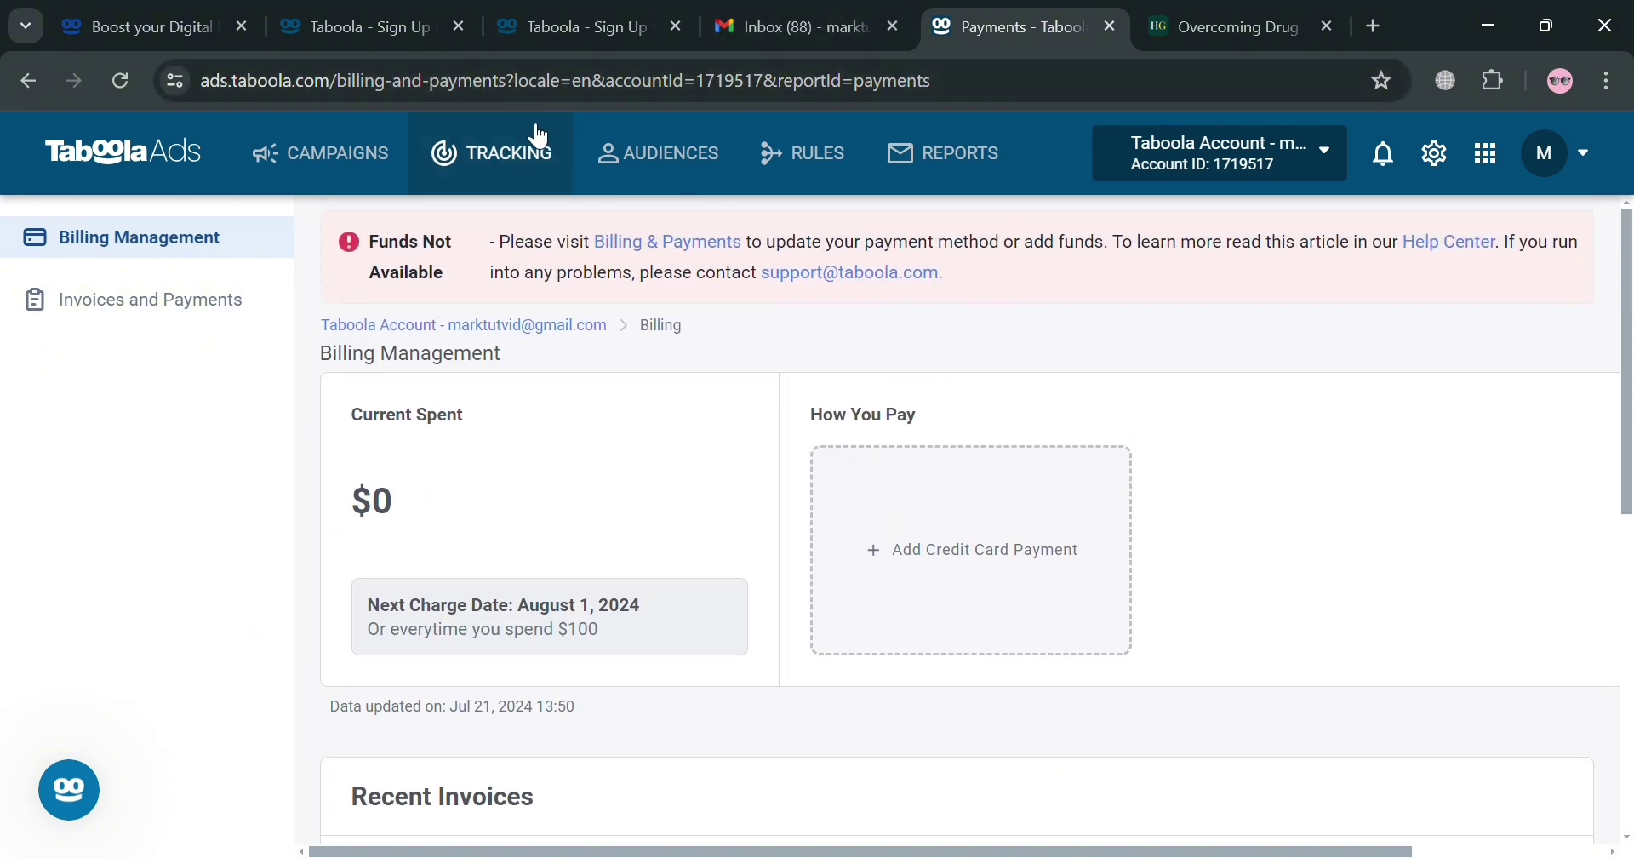
Open the account's conversion tracking page and look over the conversions list and Taboola Pixel section.
click(476, 151)
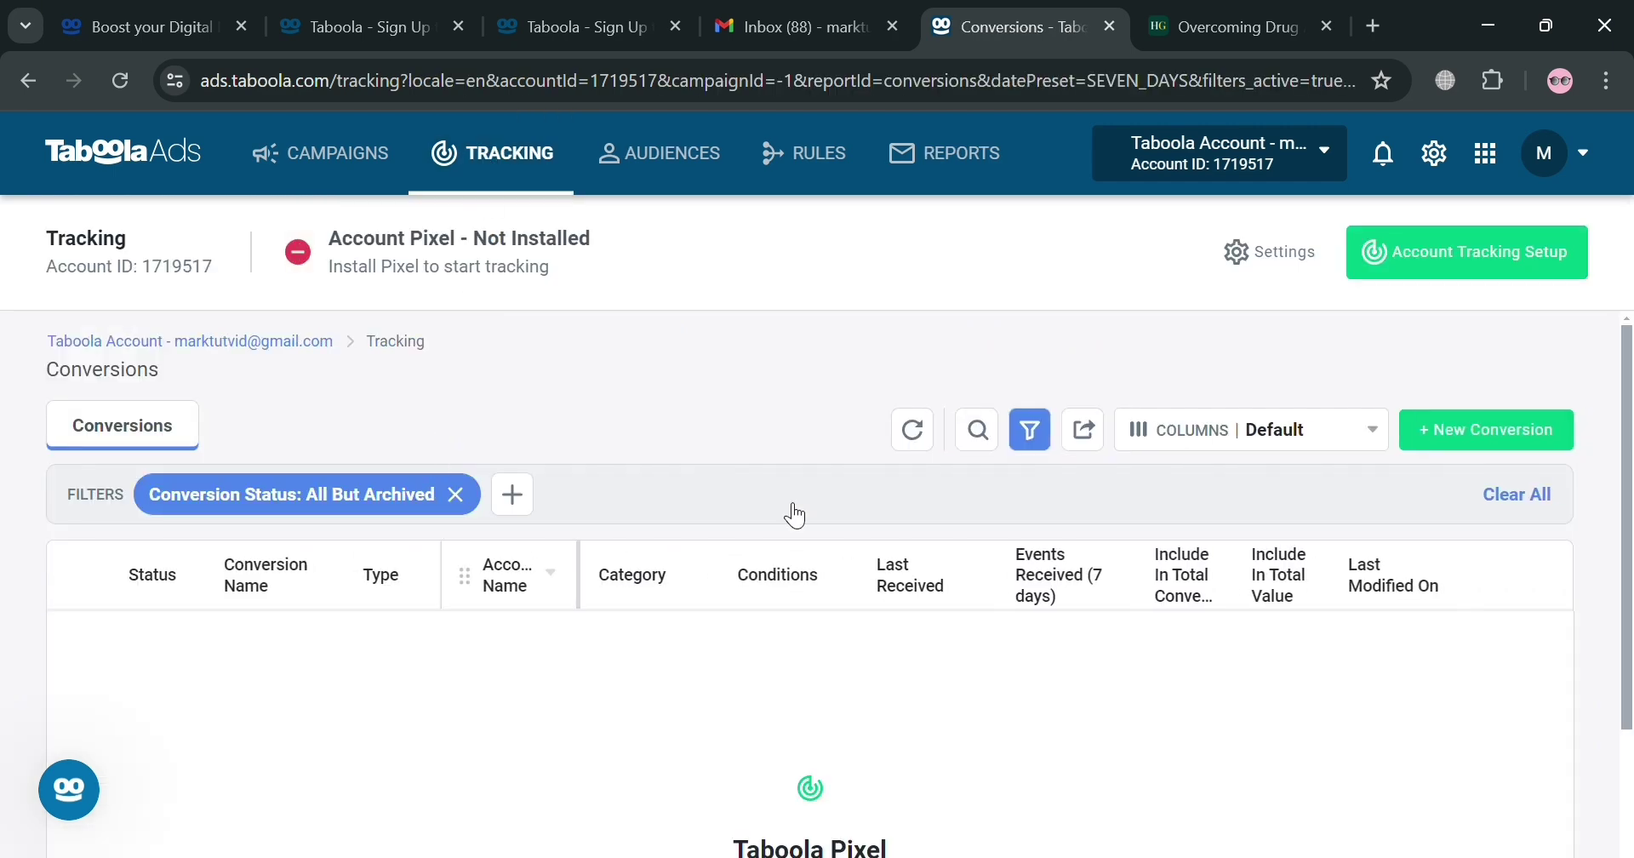
scroll(626, 604, down, 3)
scroll(612, 595, up, 3)
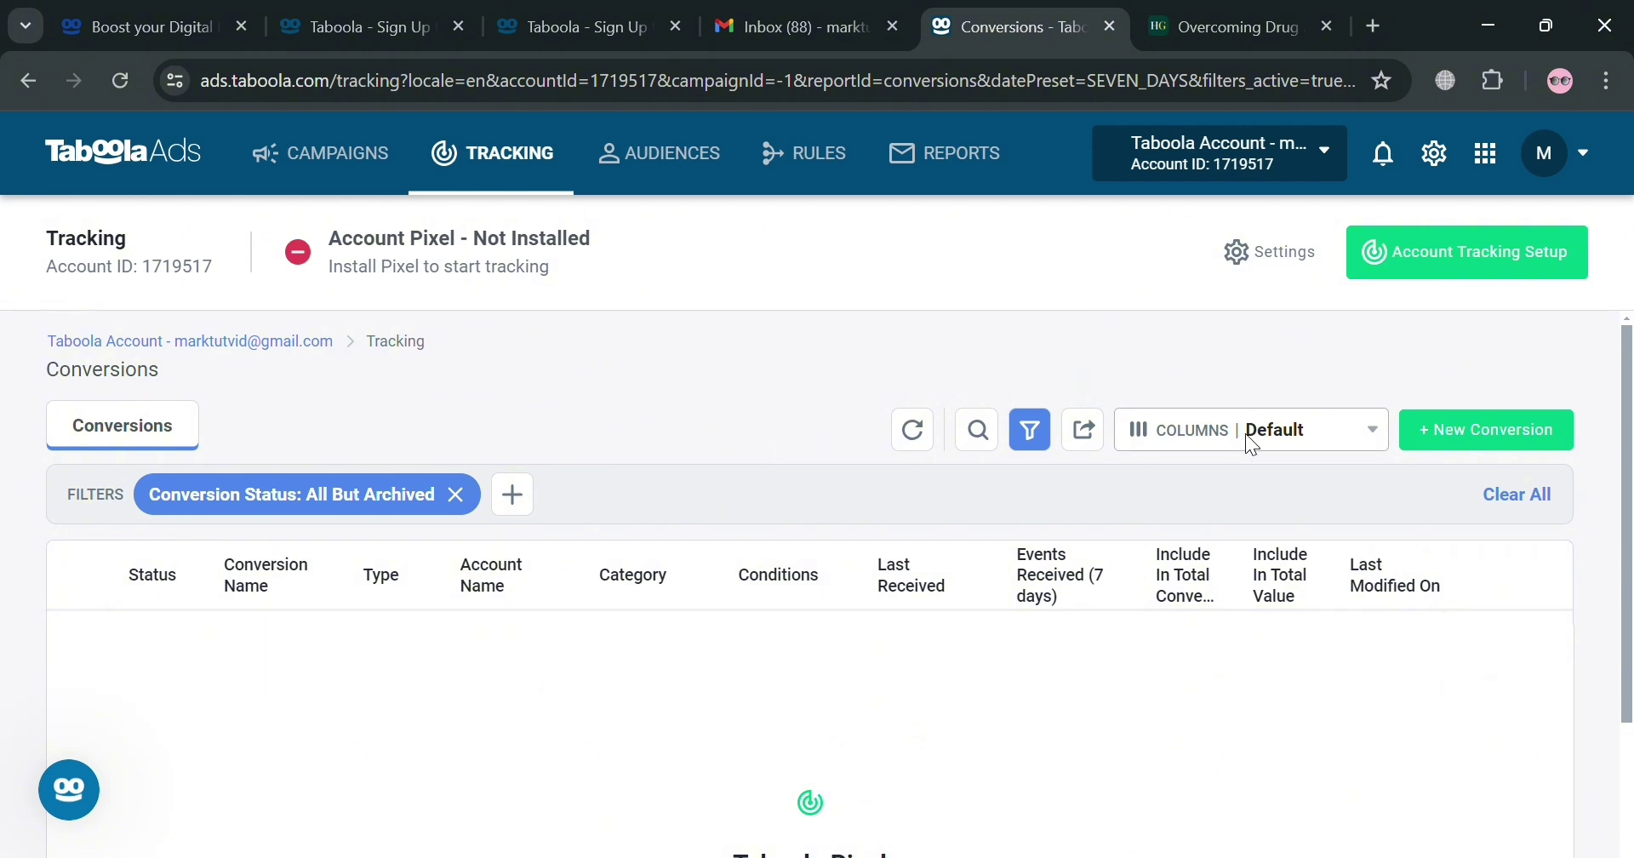
Look through the account's Pixel Audiences, Custom Audiences, Topics Segments and Combined Audiences.
click(669, 162)
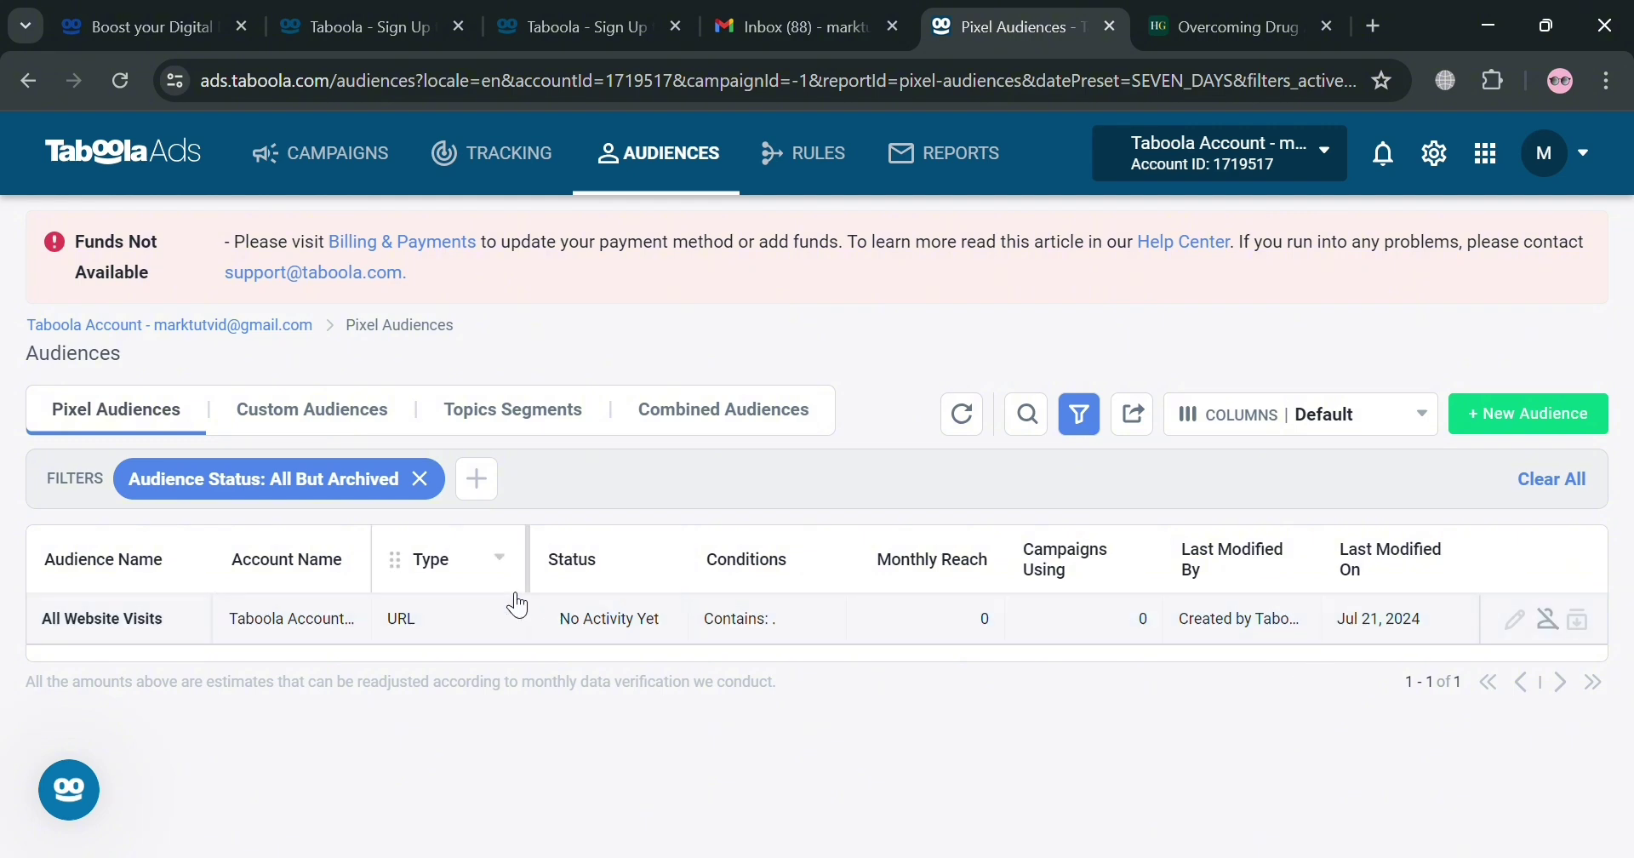
click(320, 410)
click(566, 410)
click(717, 423)
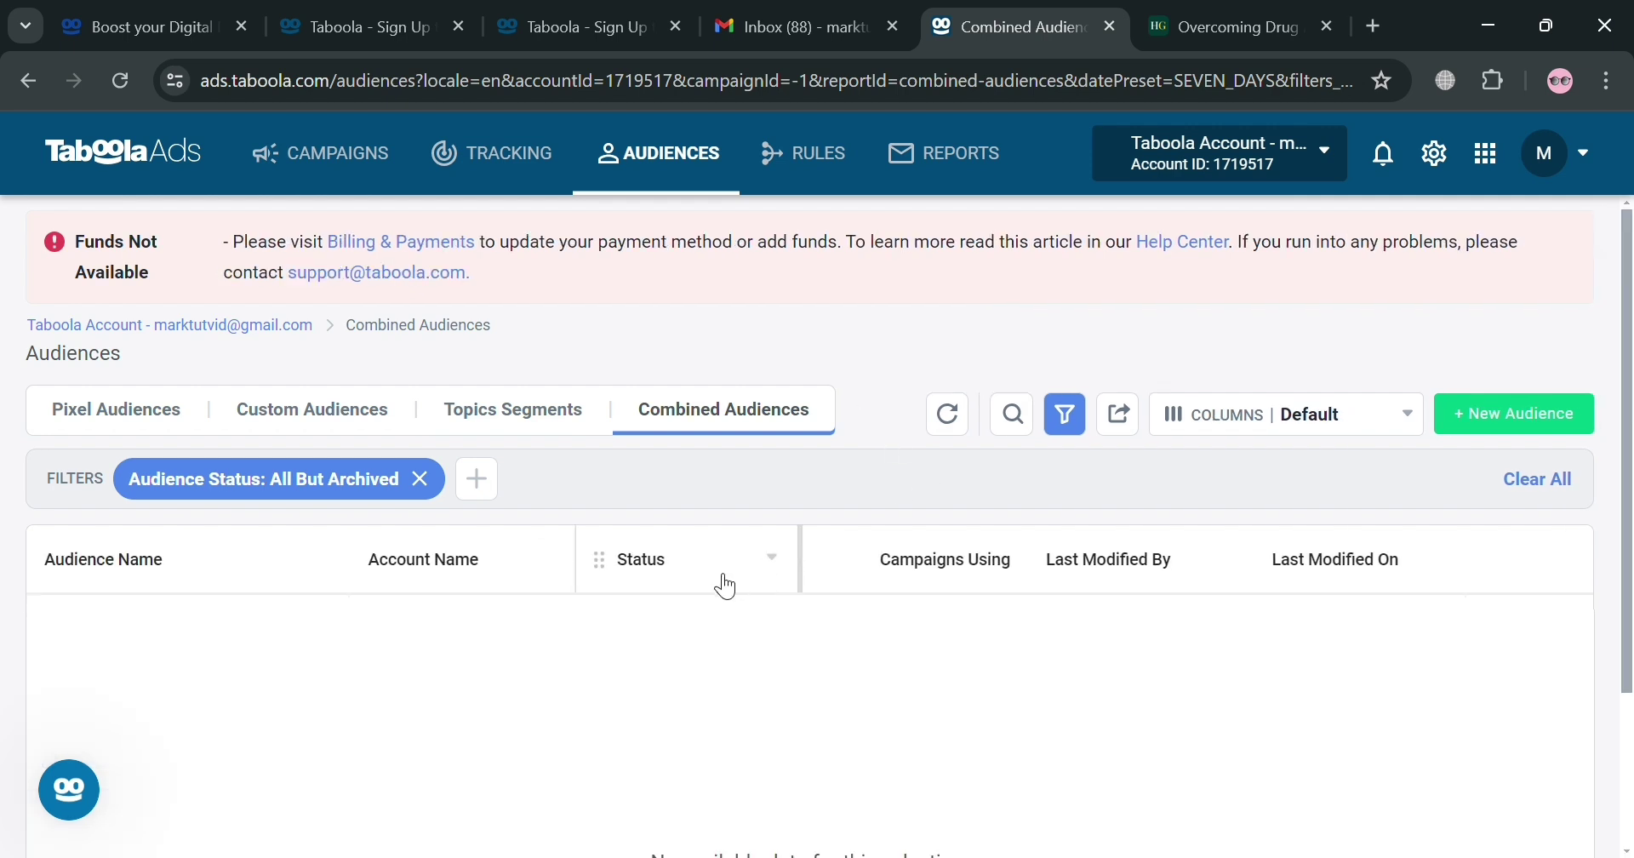
Open a new custom rule and examine its setup, conditions and actions without filling anything in.
click(809, 166)
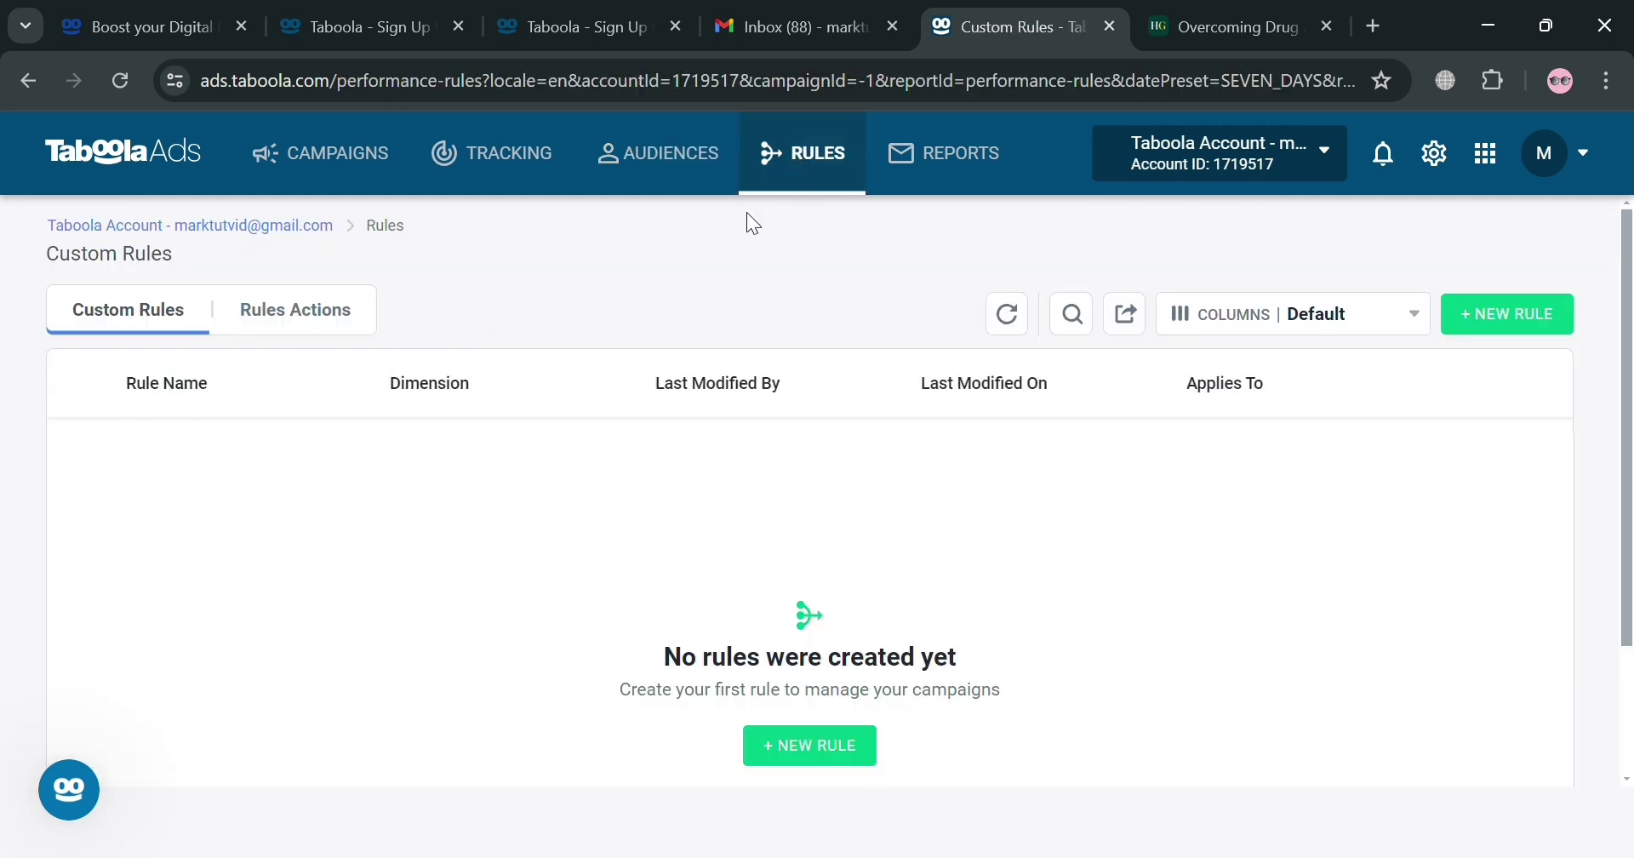
click(819, 754)
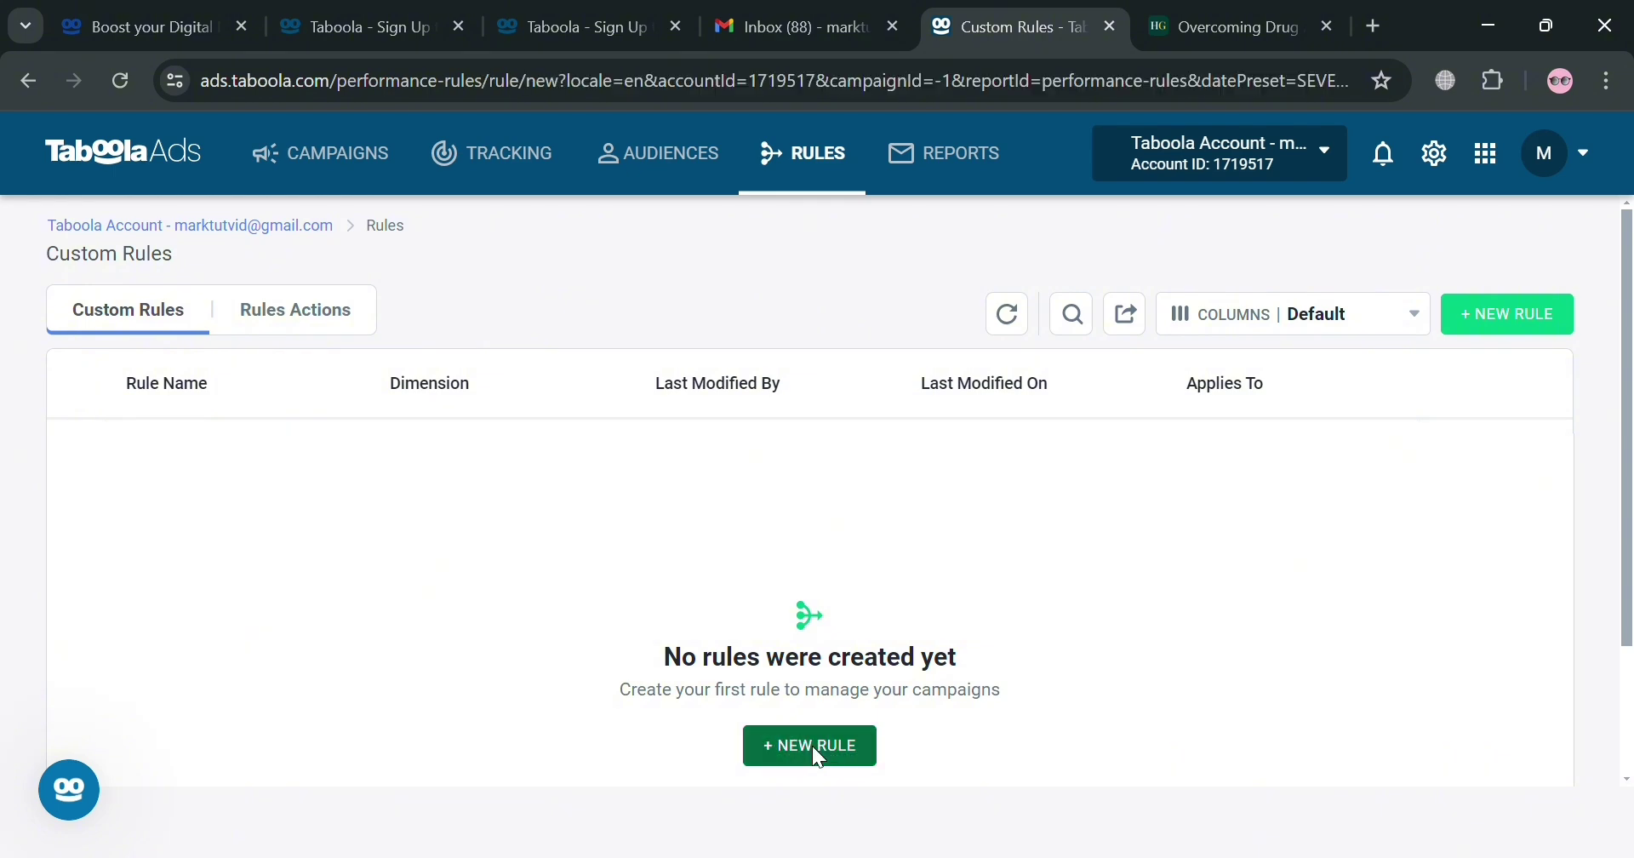
scroll(605, 615, down, 7)
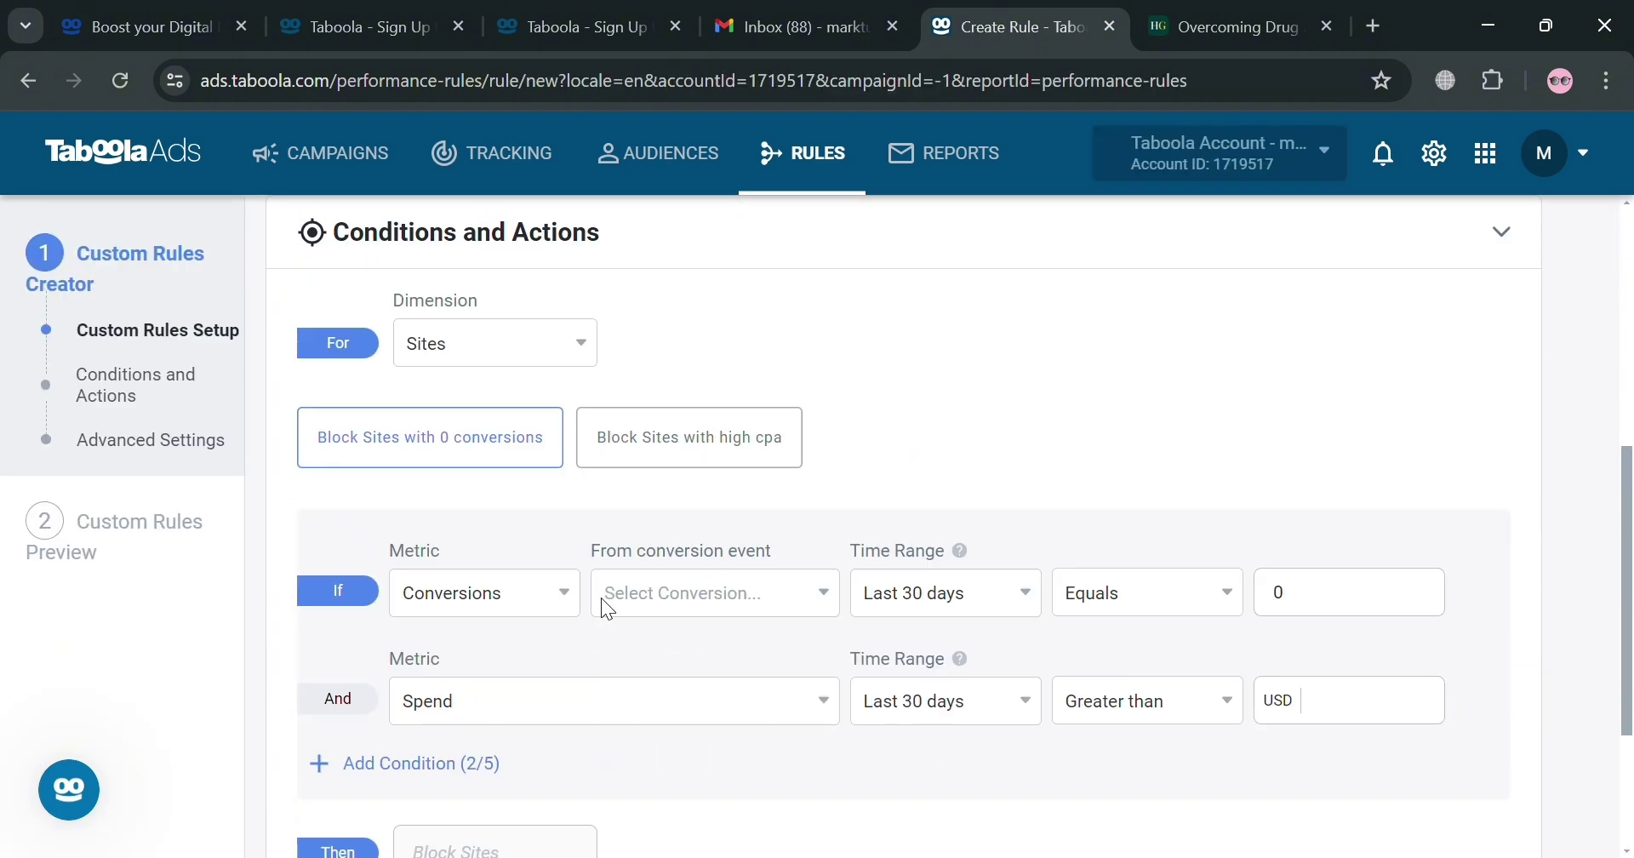
scroll(601, 605, down, 3)
scroll(617, 654, up, 1)
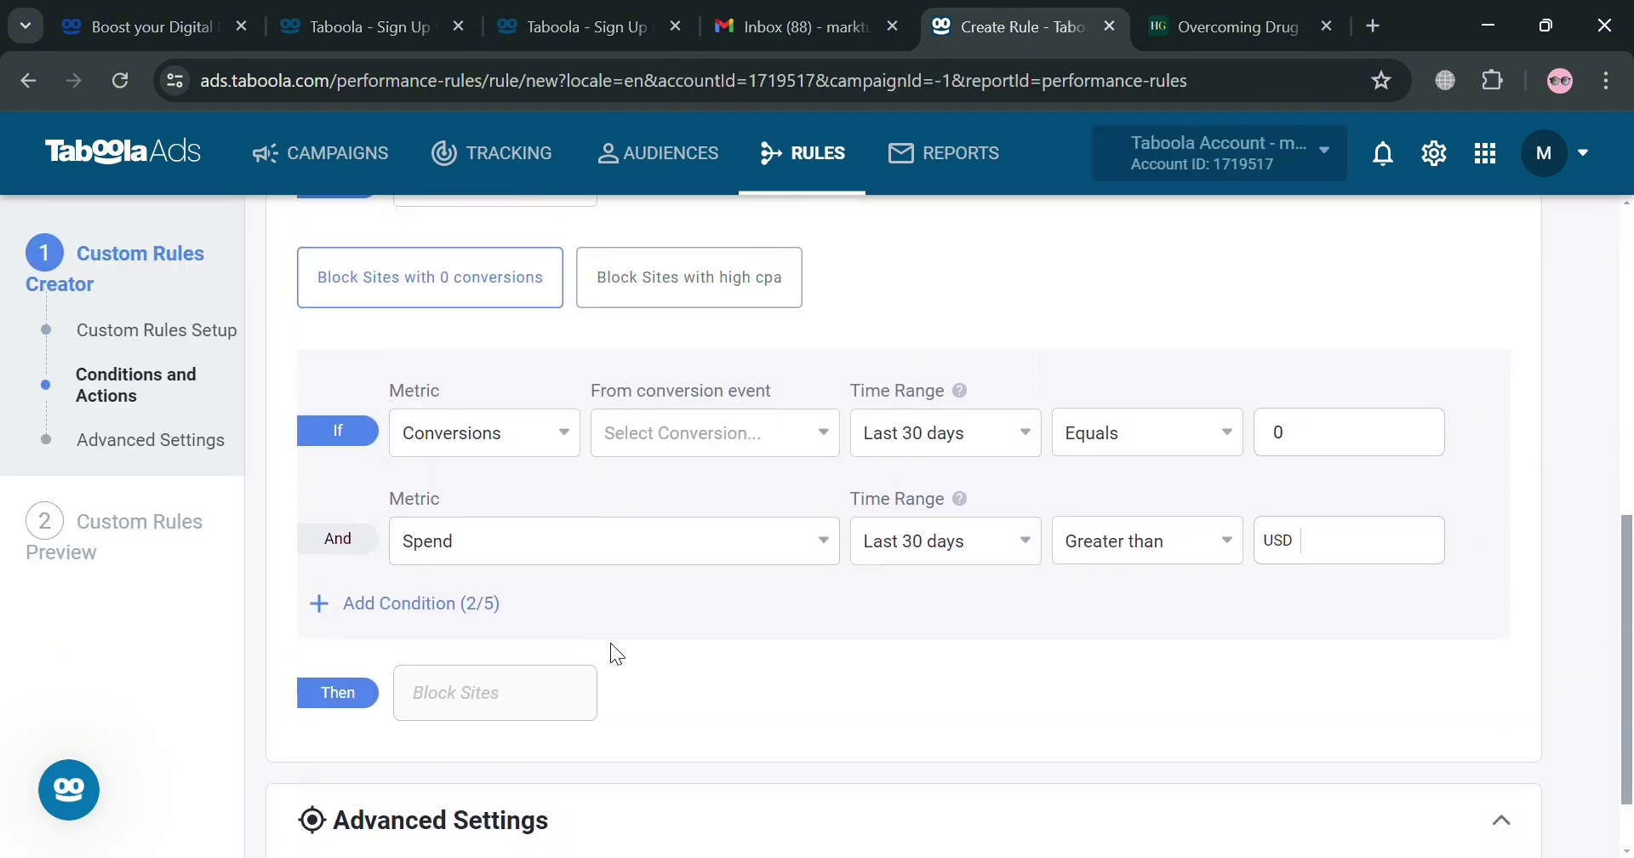
scroll(618, 654, up, 7)
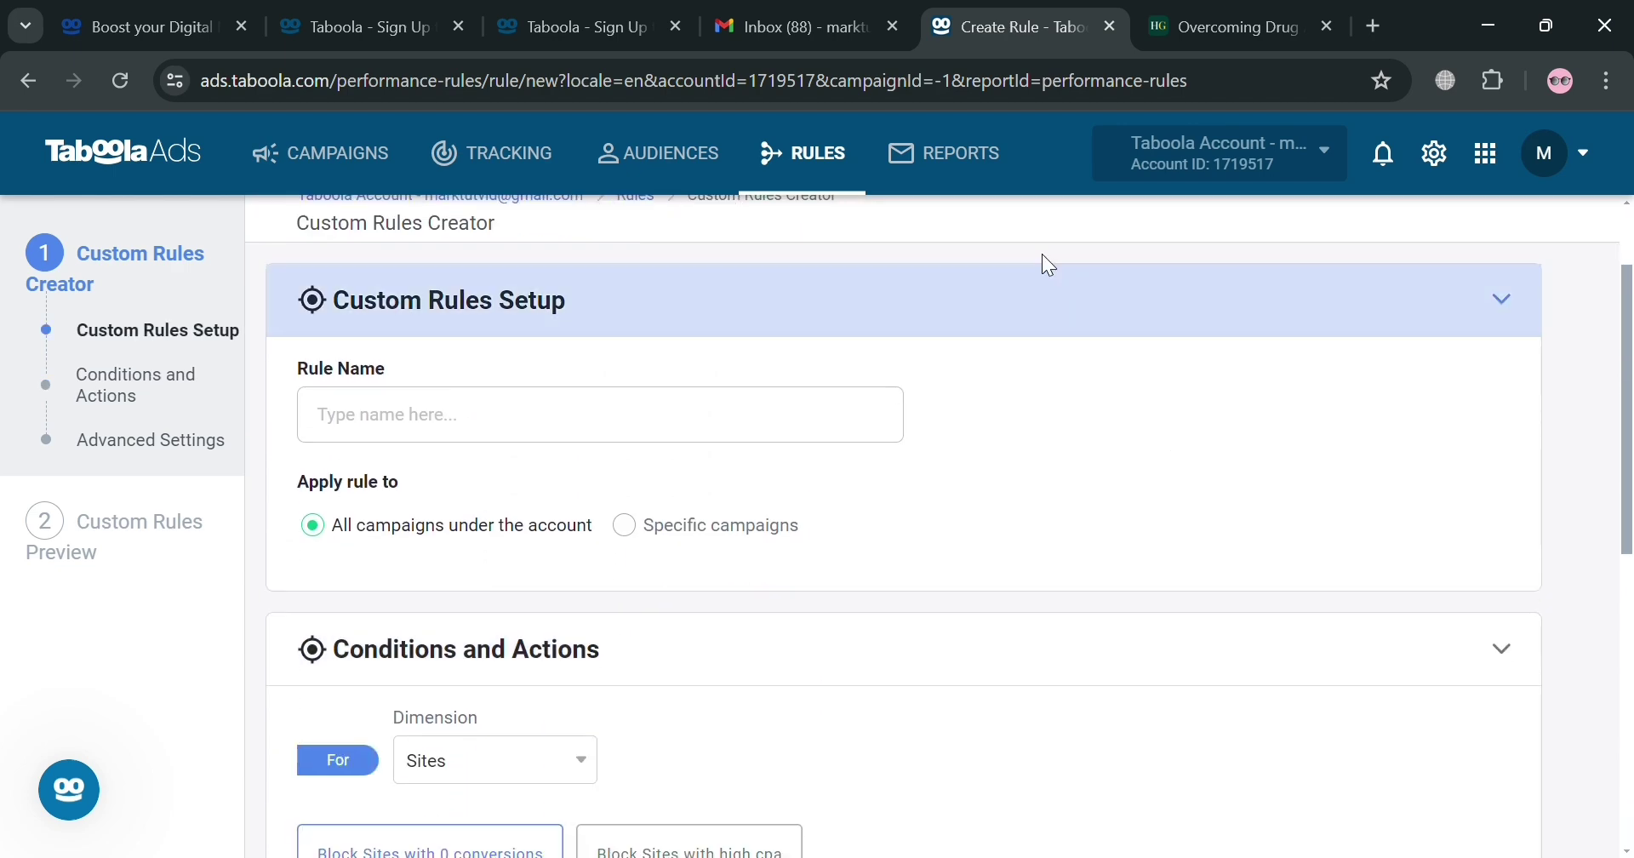
Open a new scheduled report, review its report setup and delivery options, and cancel it.
click(947, 162)
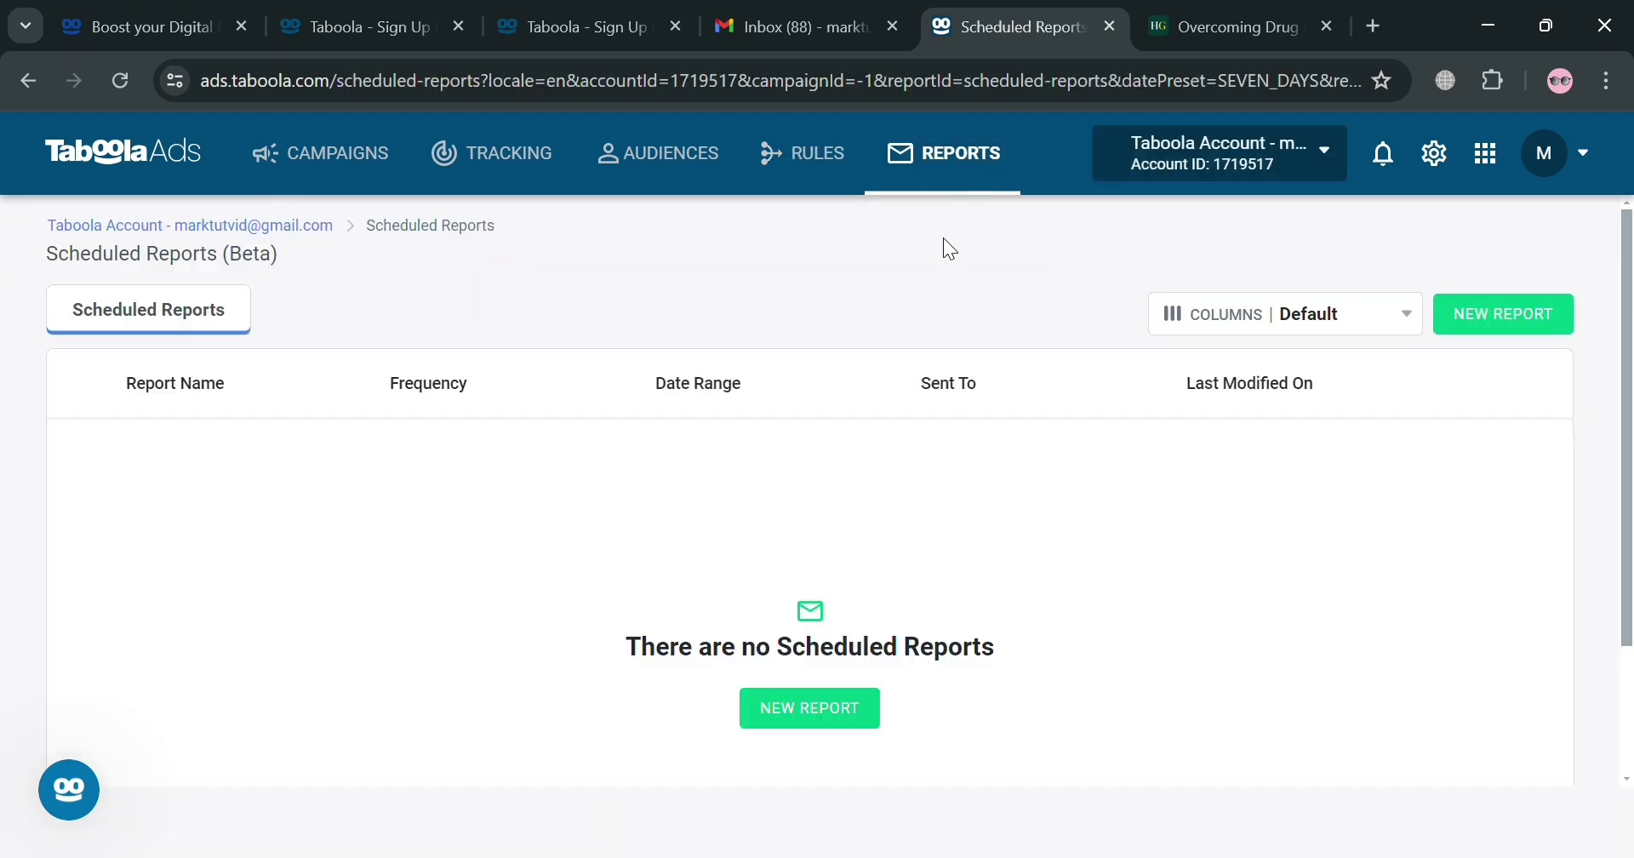
click(1551, 326)
scroll(332, 596, down, 2)
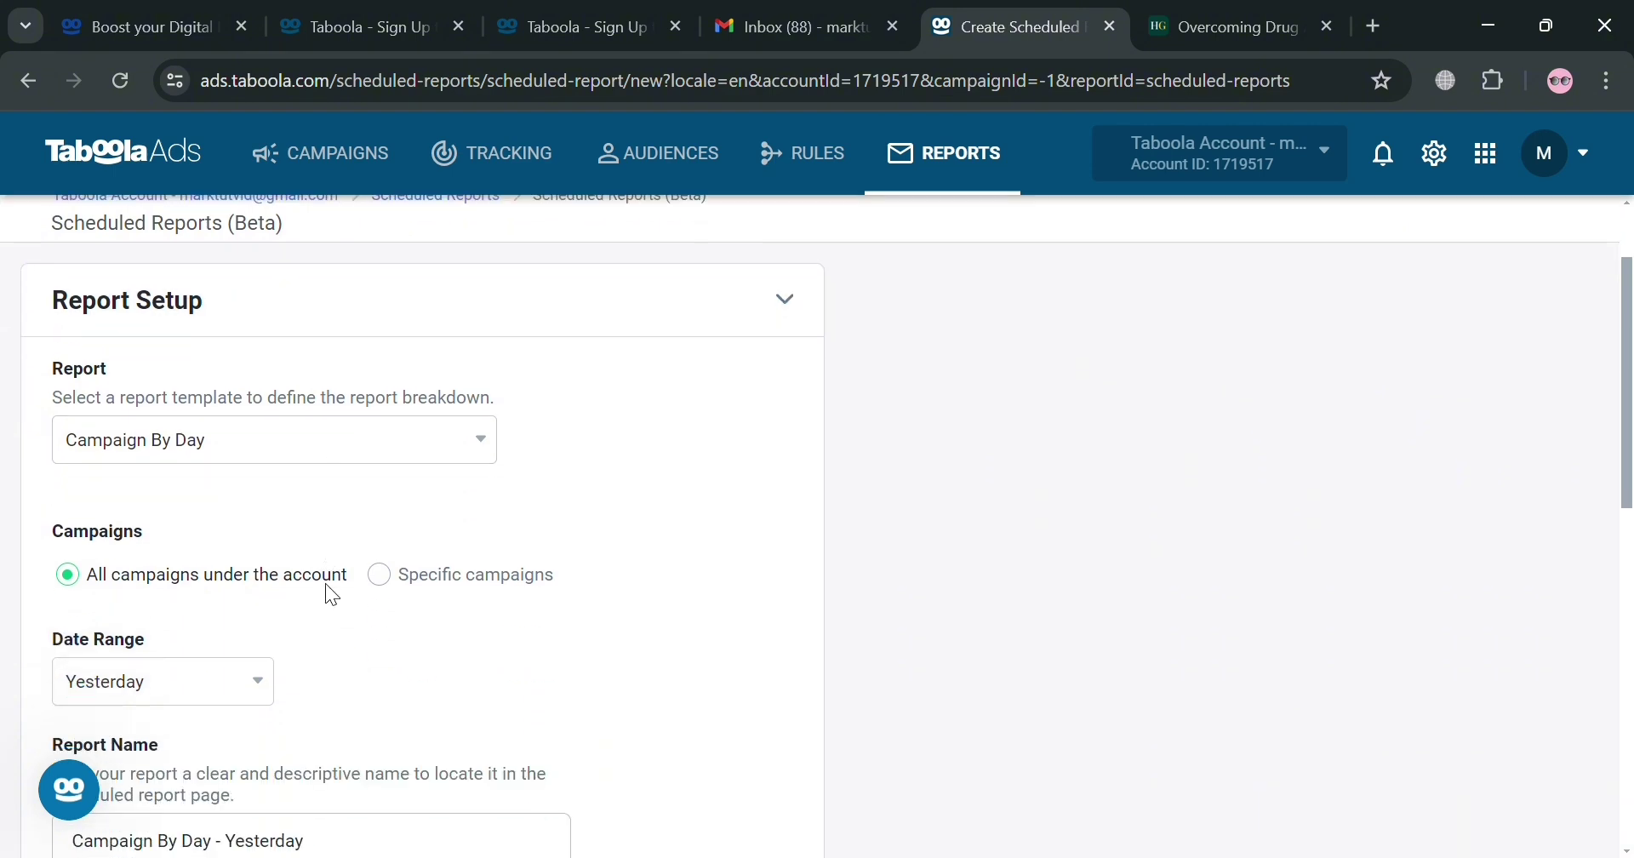
scroll(332, 596, down, 6)
scroll(306, 570, down, 4)
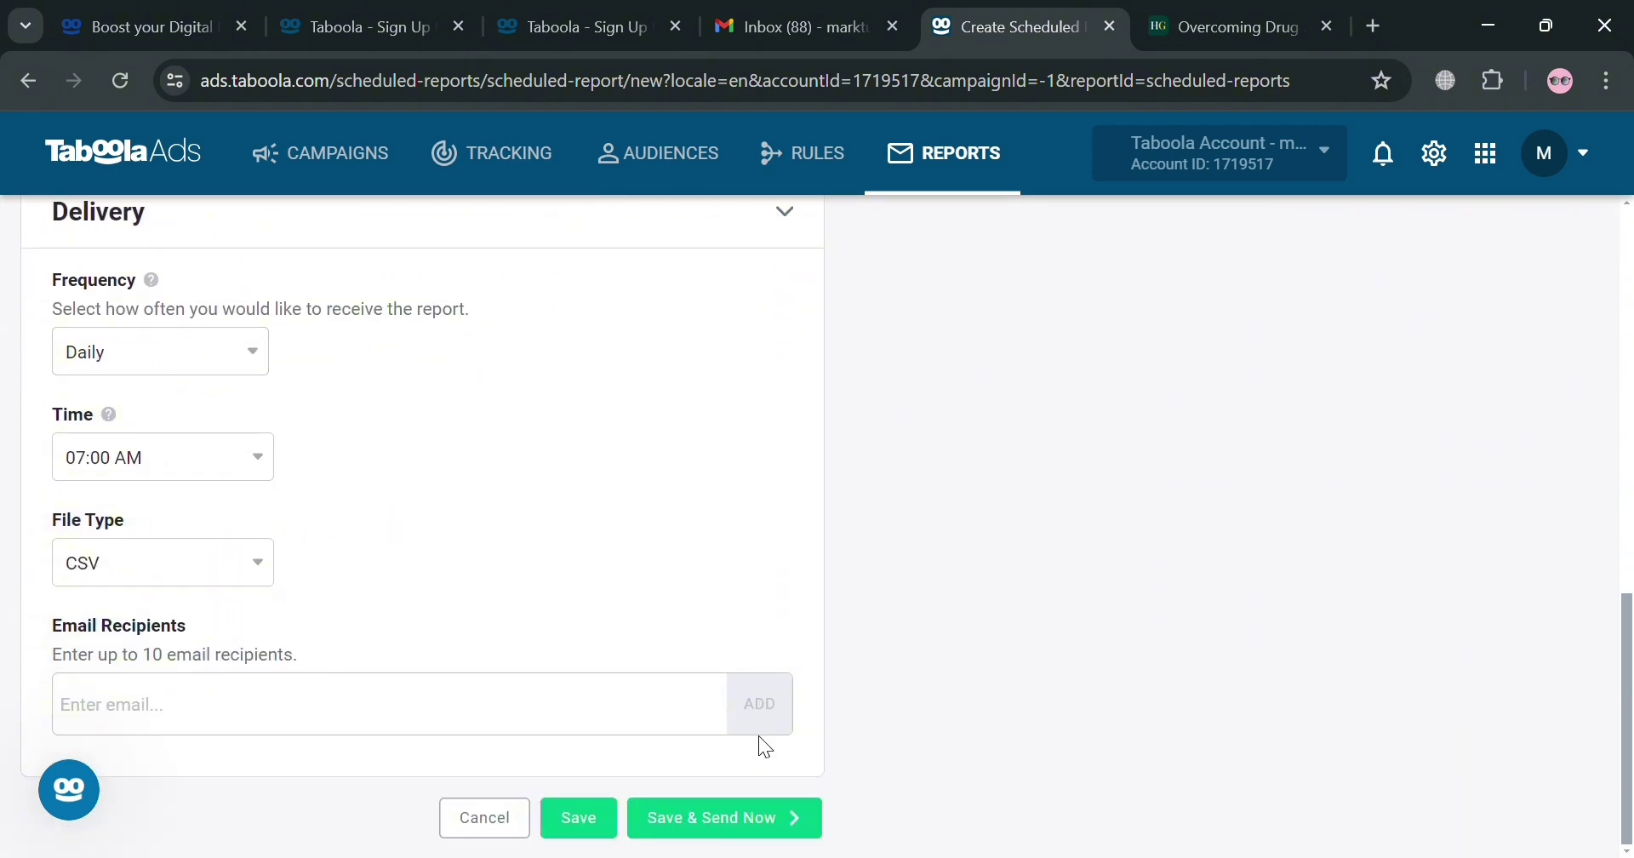
click(503, 804)
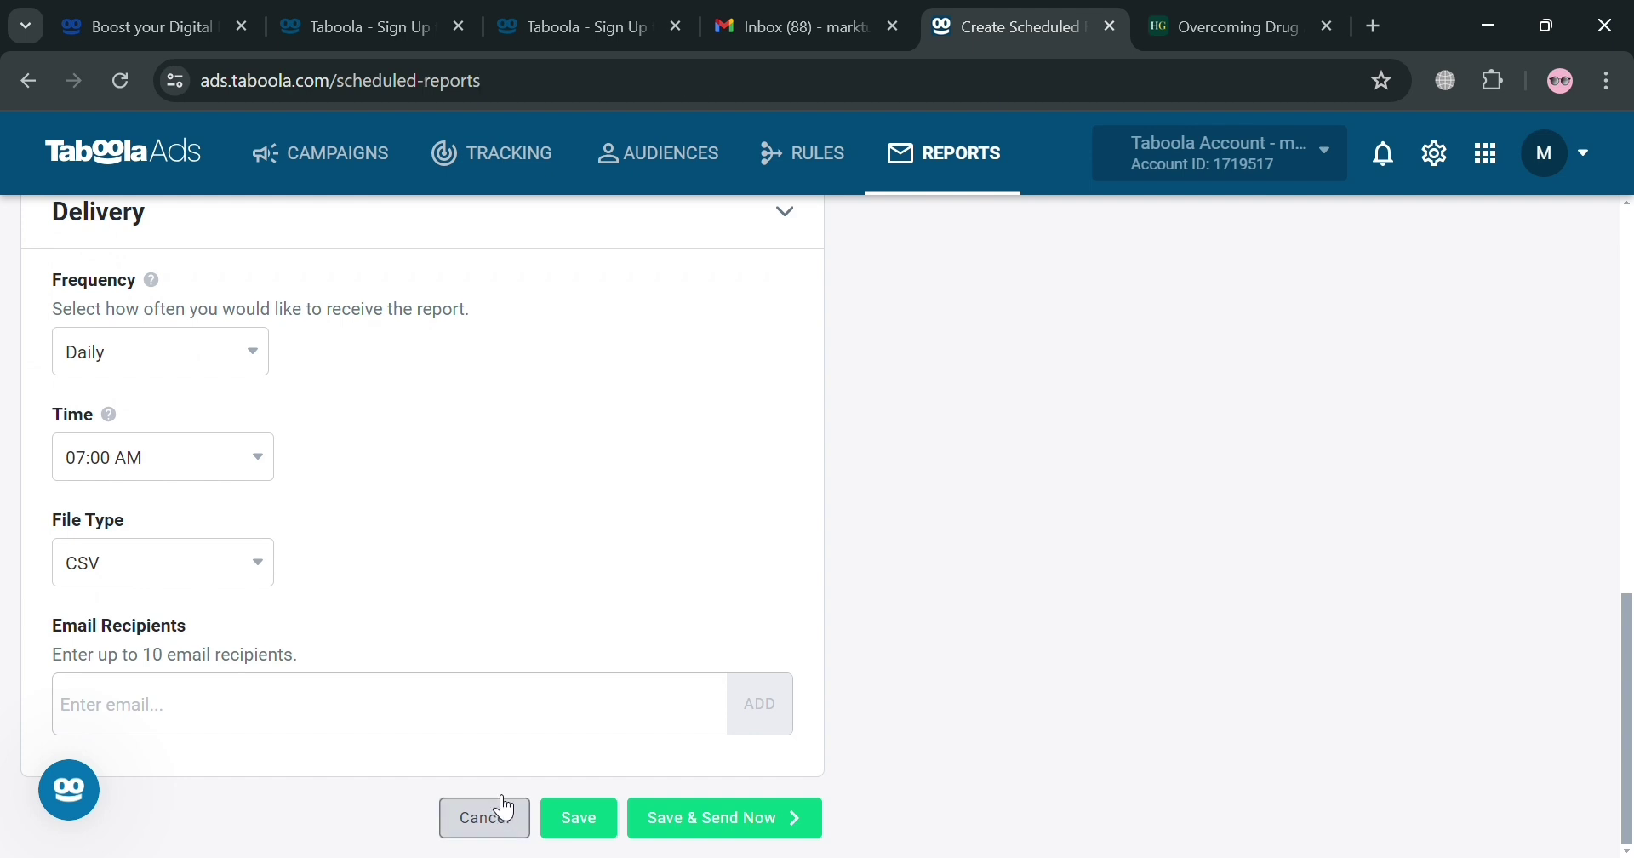